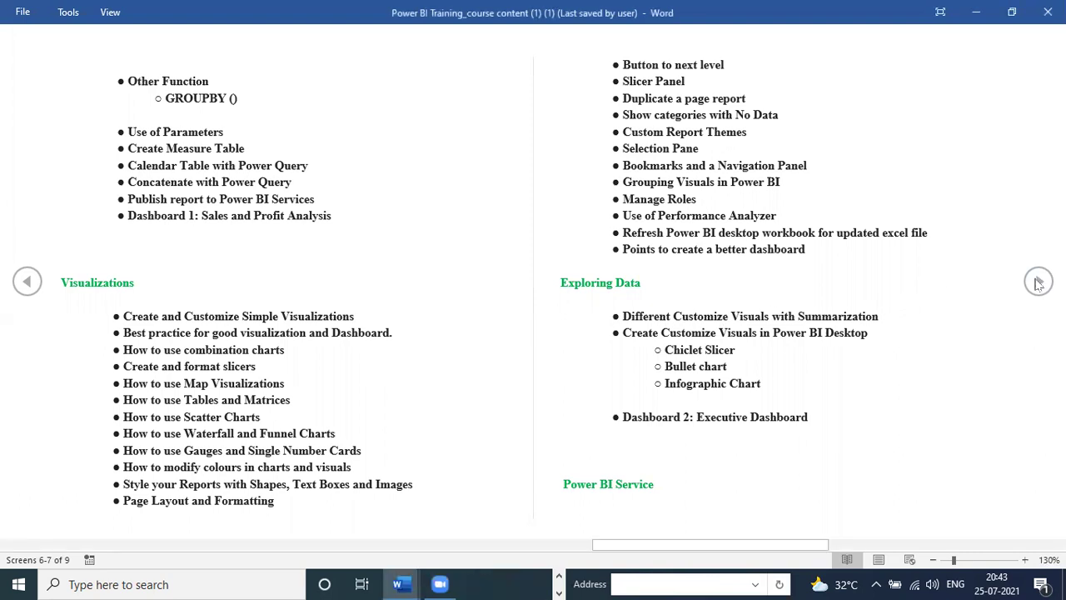
Step: Page back to the Query Editor and Modelling topics in the course outline, and switch to Power BI Desktop
{"action": "left_click", "coordinate": [28, 284]}
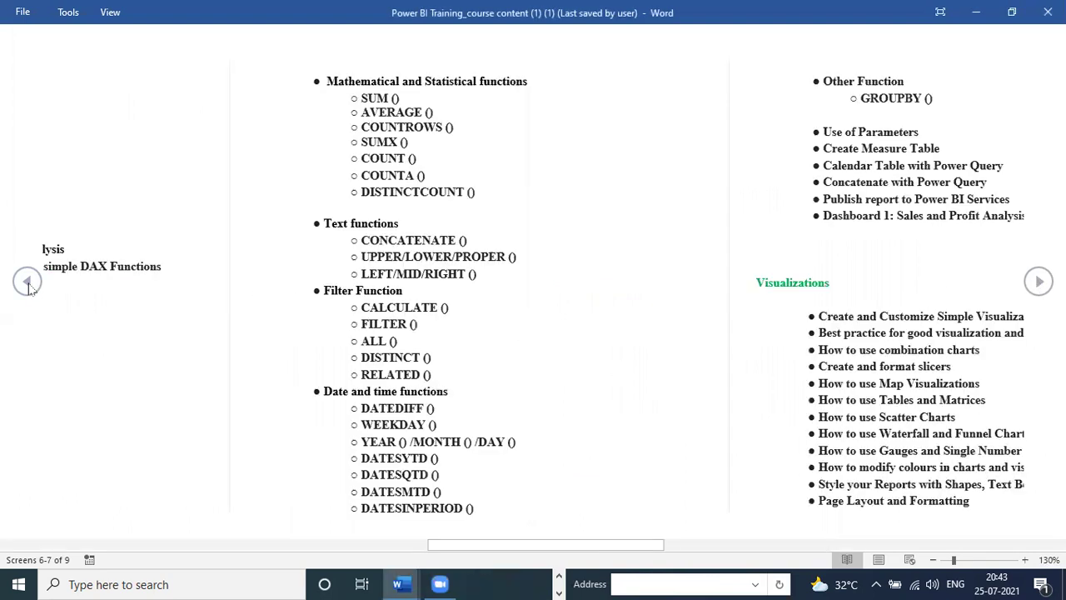
{"action": "left_click", "coordinate": [28, 283]}
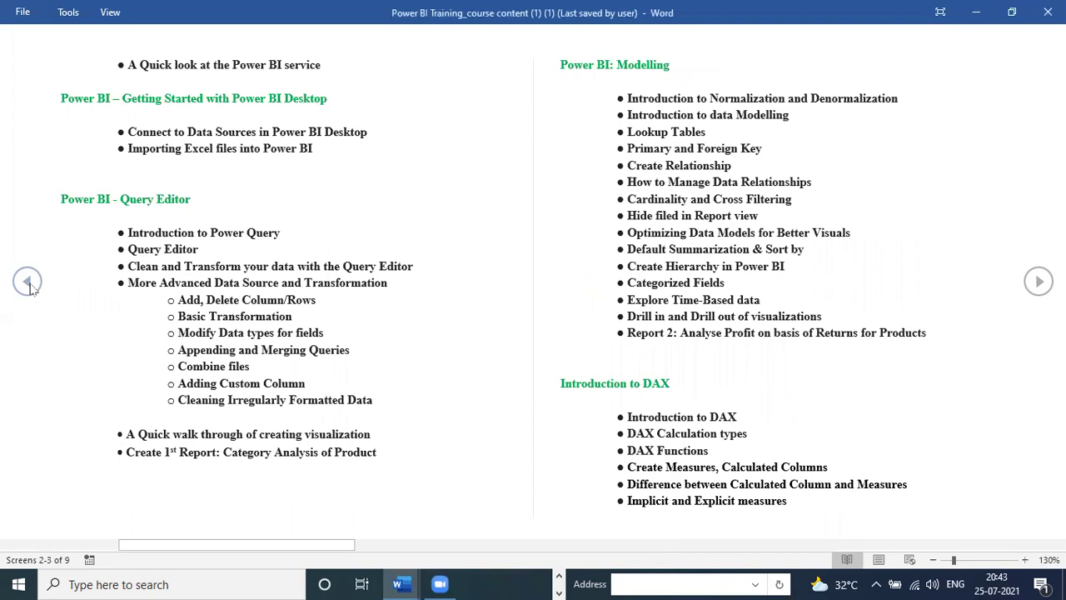
{"action": "left_click", "coordinate": [560, 580]}
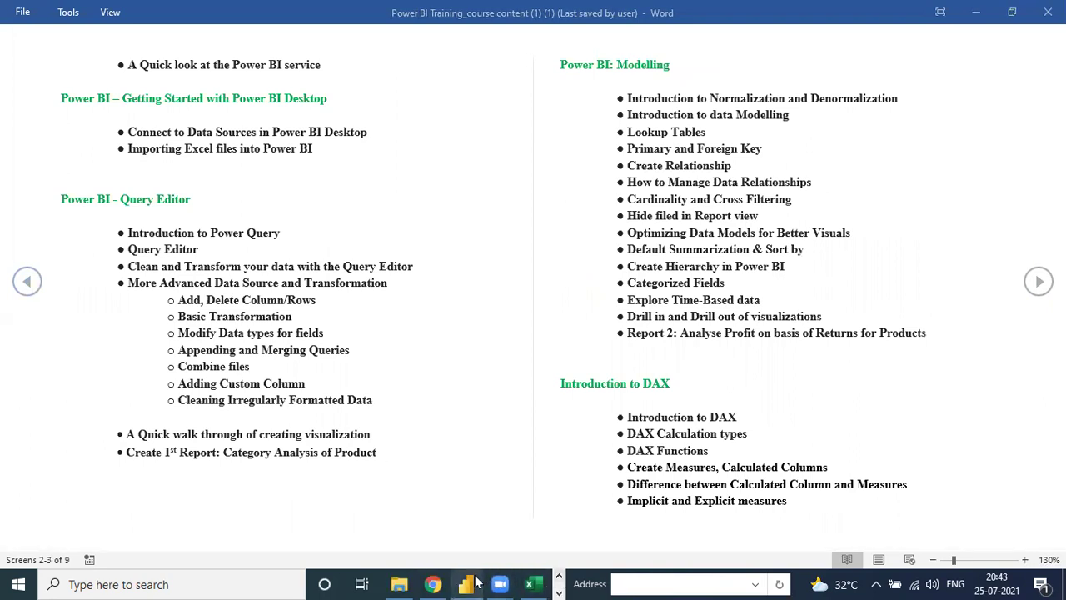
{"action": "left_click", "coordinate": [465, 584]}
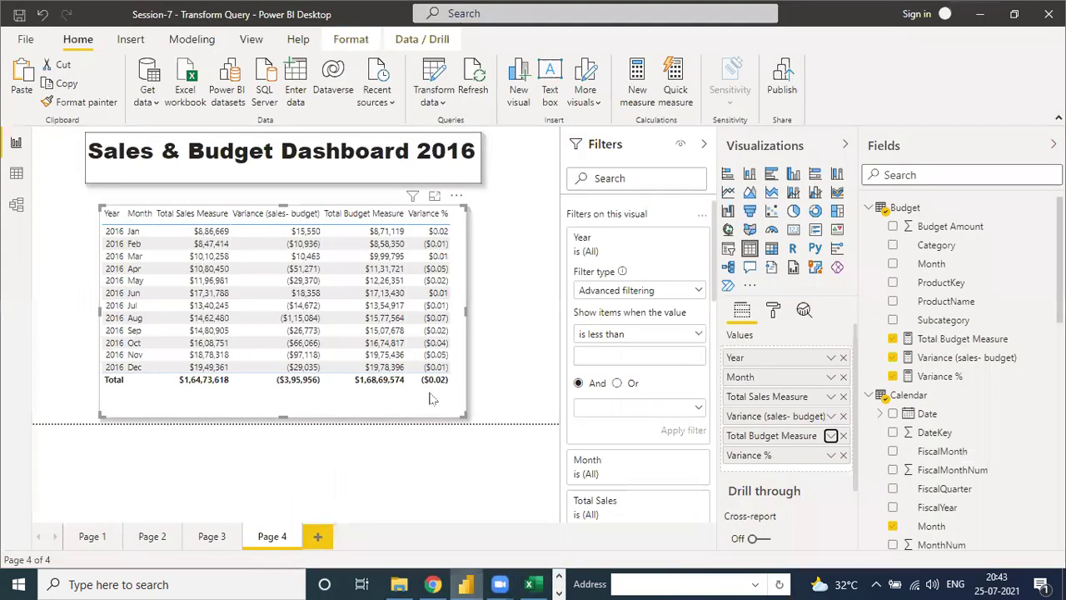
Step: Add a new blank report page after Page 4, open it and collapse the Filters pane
{"action": "left_click", "coordinate": [322, 537]}
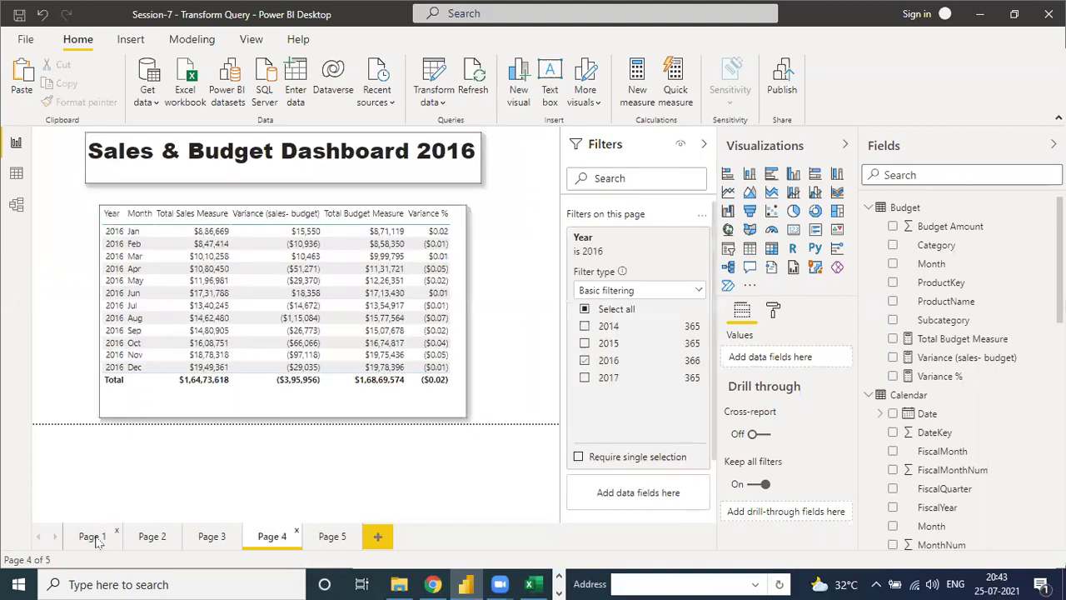
{"action": "left_click", "coordinate": [329, 537]}
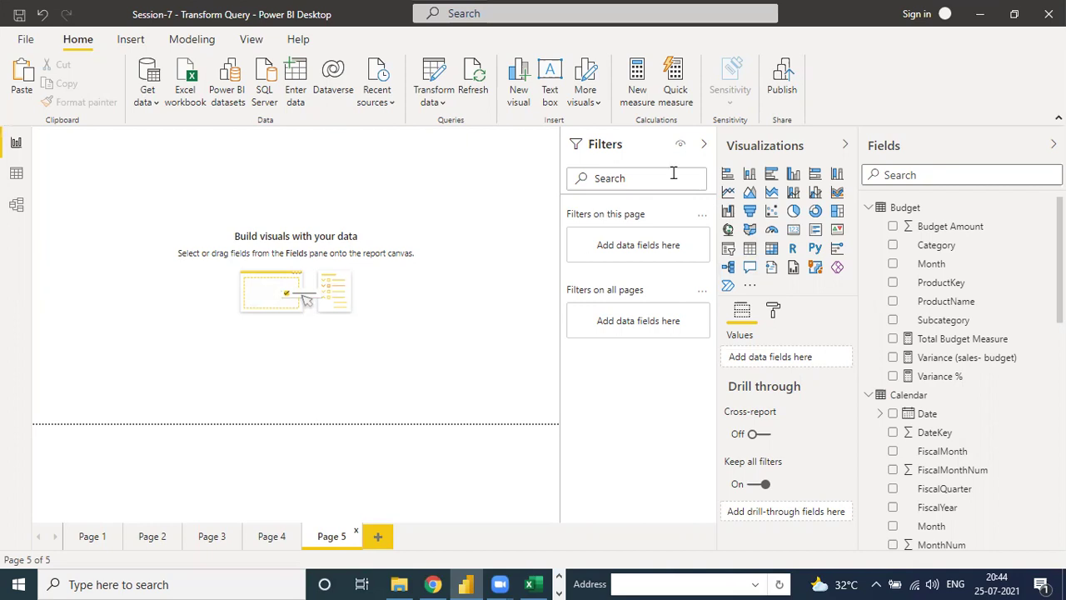
{"action": "left_click", "coordinate": [704, 146]}
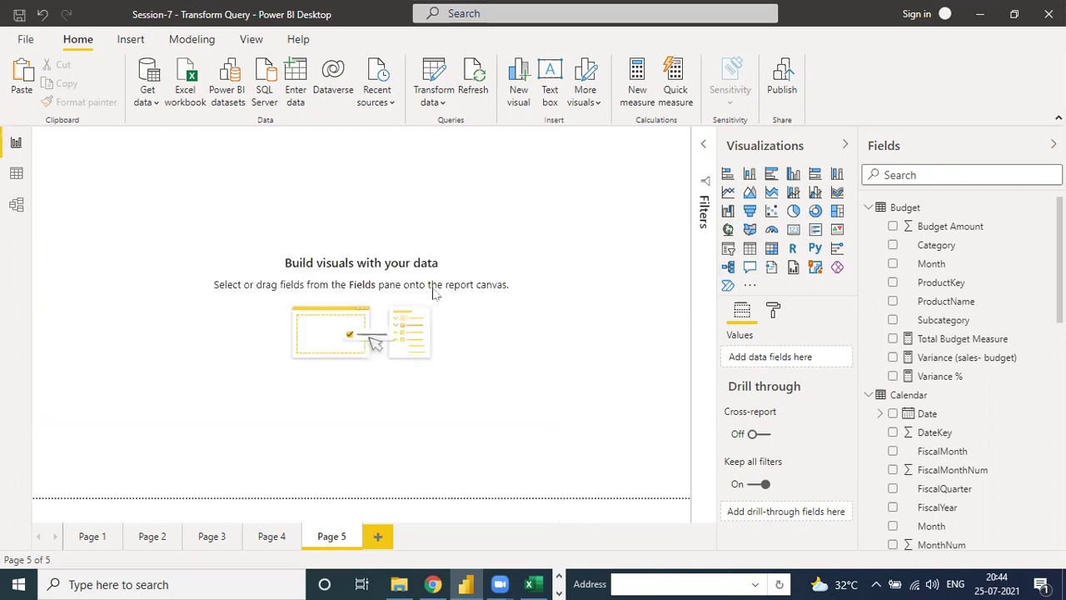
Step: Copy the "Sales & Budget Dashboard 2016" text box from Page 4 to Page 5 and place it in the page's upper-left corner
{"action": "left_click", "coordinate": [274, 538]}
{"action": "left_click", "coordinate": [516, 169]}
{"action": "left_click_drag", "start_coordinate": [119, 150], "coordinate": [513, 164]}
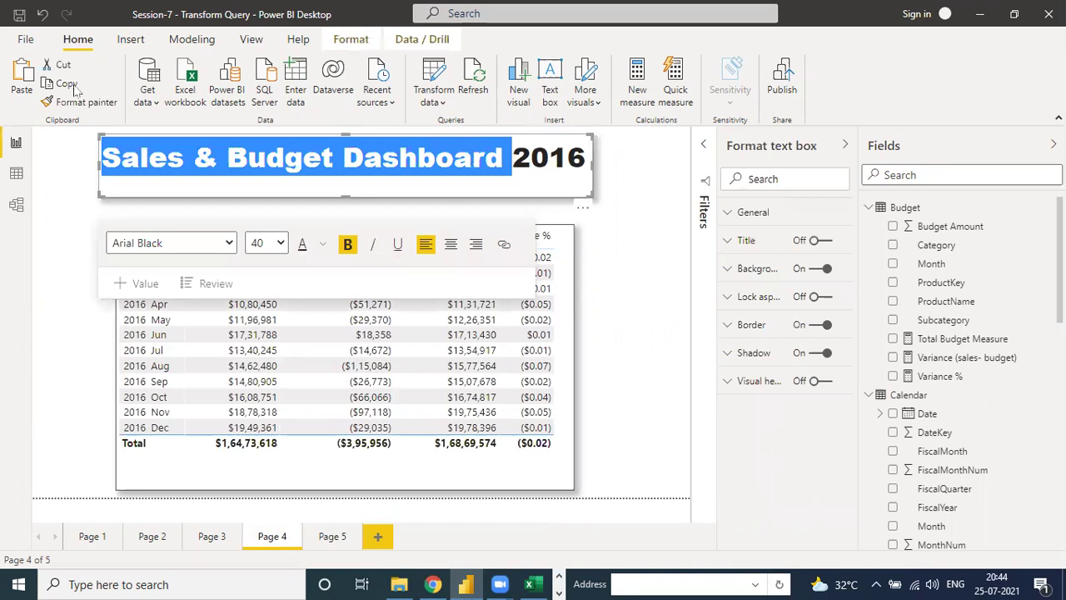
{"action": "left_click", "coordinate": [326, 524]}
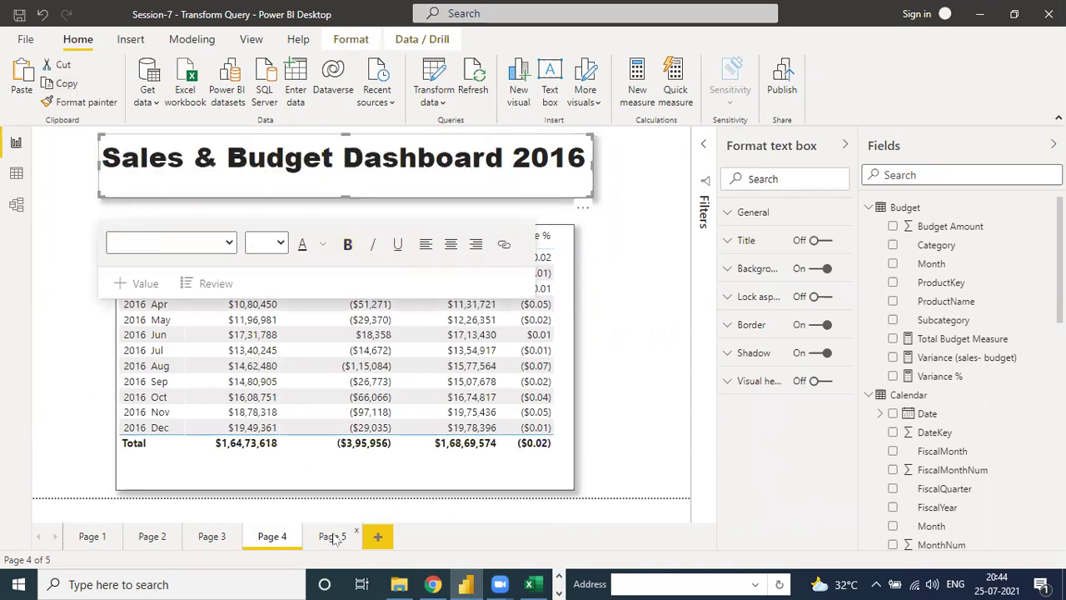
{"action": "left_click", "coordinate": [333, 536]}
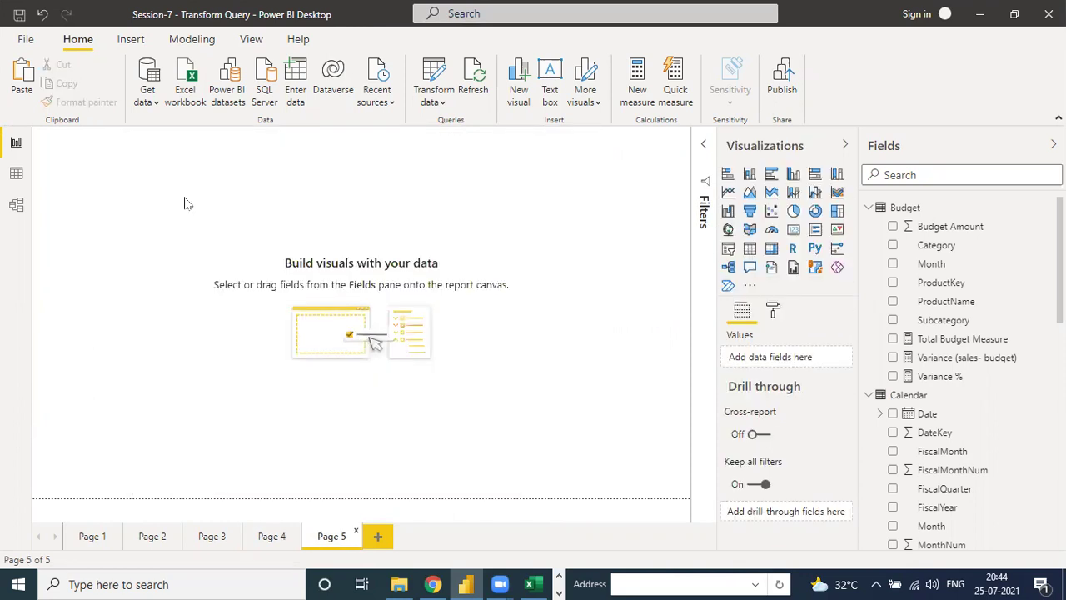
{"action": "key", "text": "ctrl+v"}
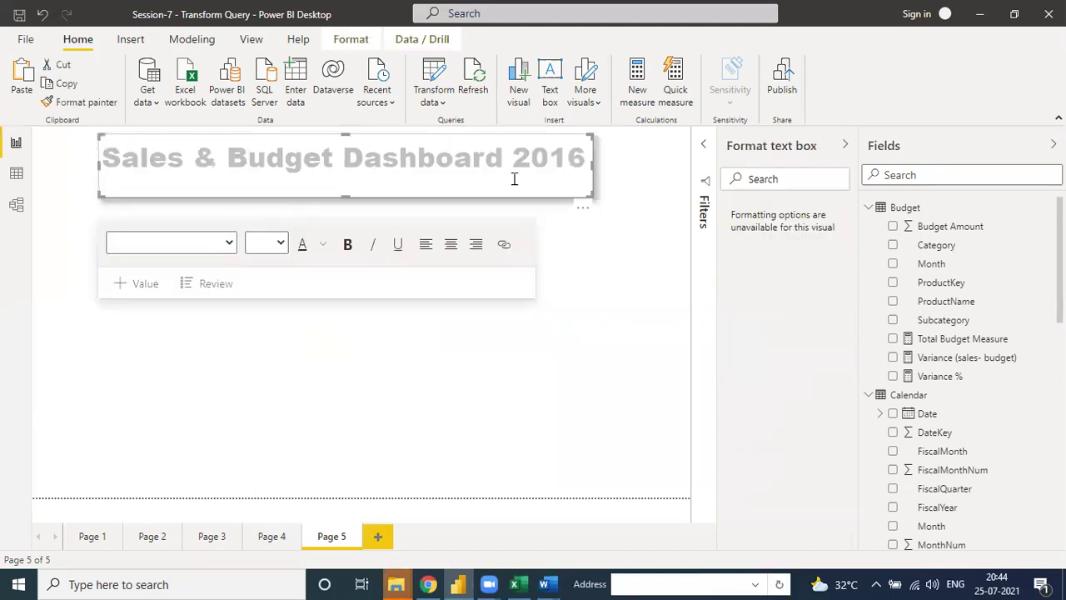
{"action": "mouse_move", "coordinate": [518, 209]}
{"action": "left_mouse_down"}
{"action": "mouse_move", "coordinate": [492, 208]}
{"action": "mouse_move", "coordinate": [613, 210]}
{"action": "mouse_move", "coordinate": [519, 207]}
{"action": "left_mouse_up"}
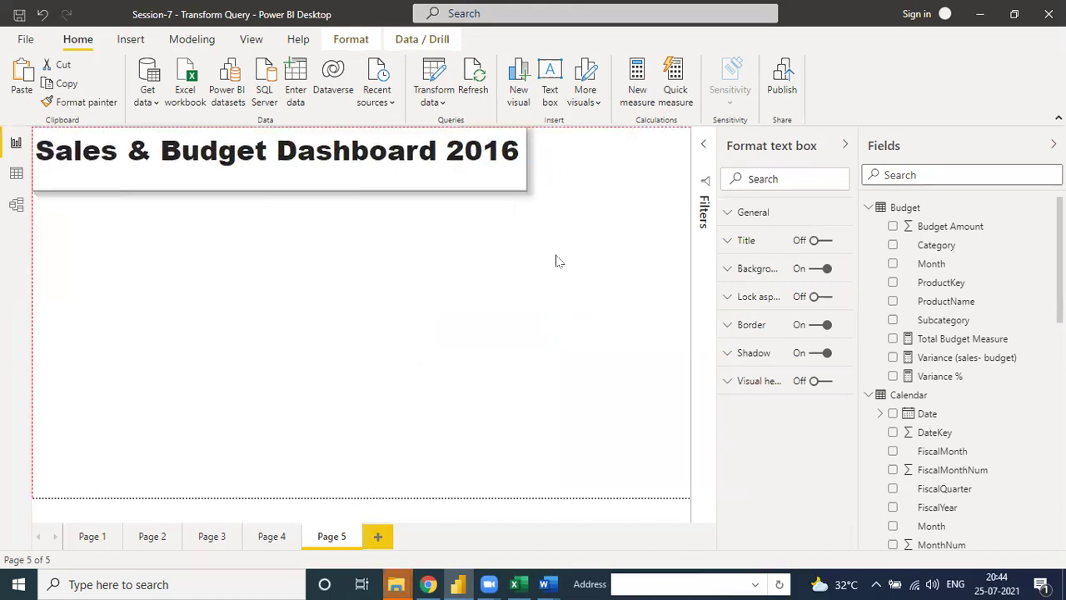
{"action": "left_click", "coordinate": [518, 319]}
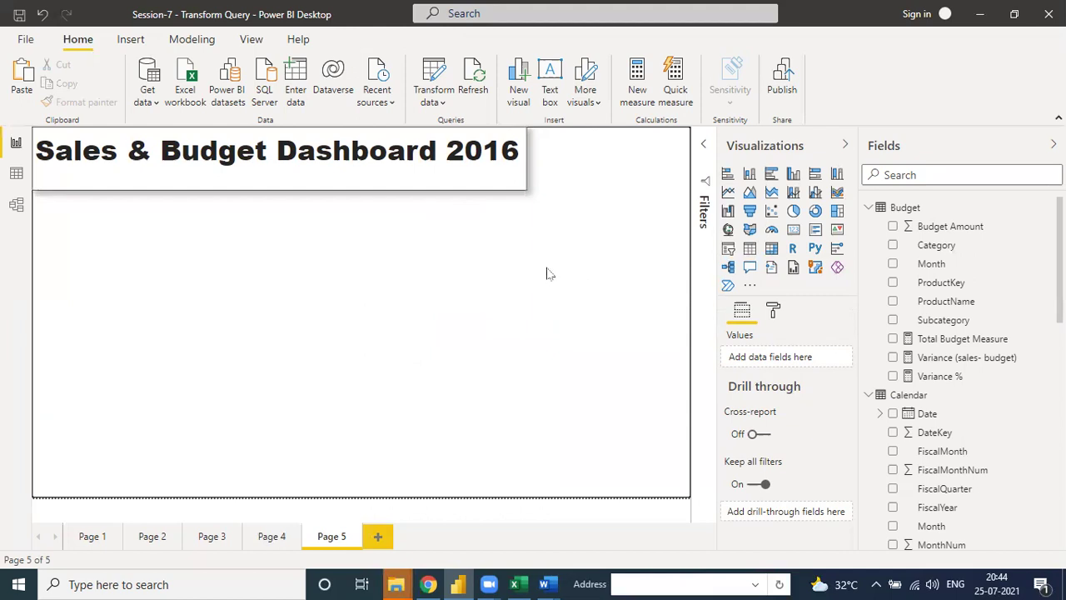
Step: Add a card visual showing Total Sales Measure below the dashboard title and make it taller and slightly narrower
{"action": "left_click", "coordinate": [793, 231]}
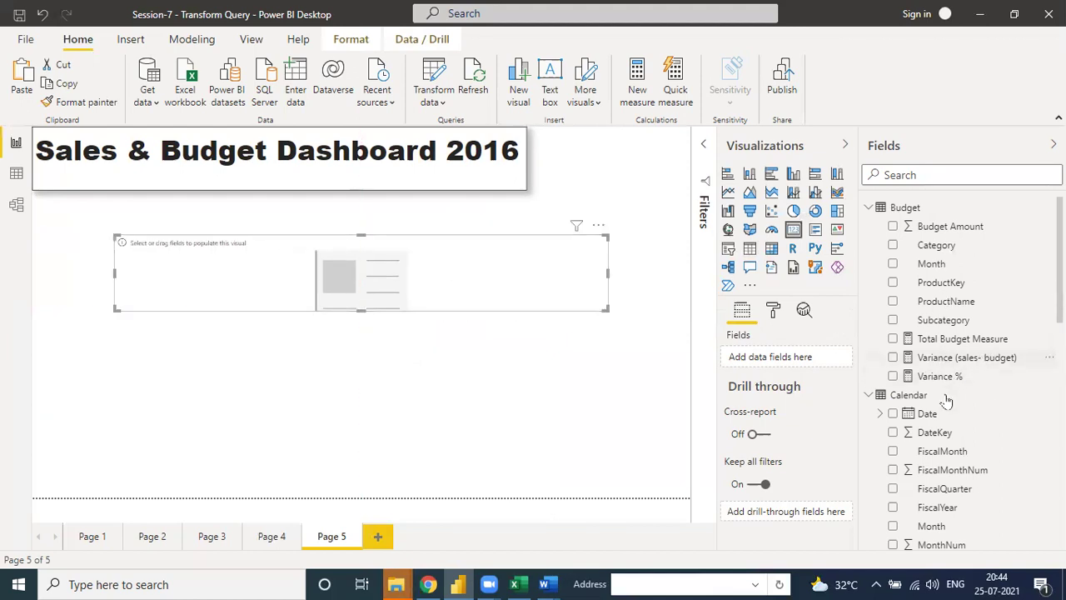
{"action": "scroll", "coordinate": [947, 402], "scroll_direction": "down", "scroll_amount": 10}
{"action": "scroll", "coordinate": [912, 358], "scroll_direction": "up", "scroll_amount": 6}
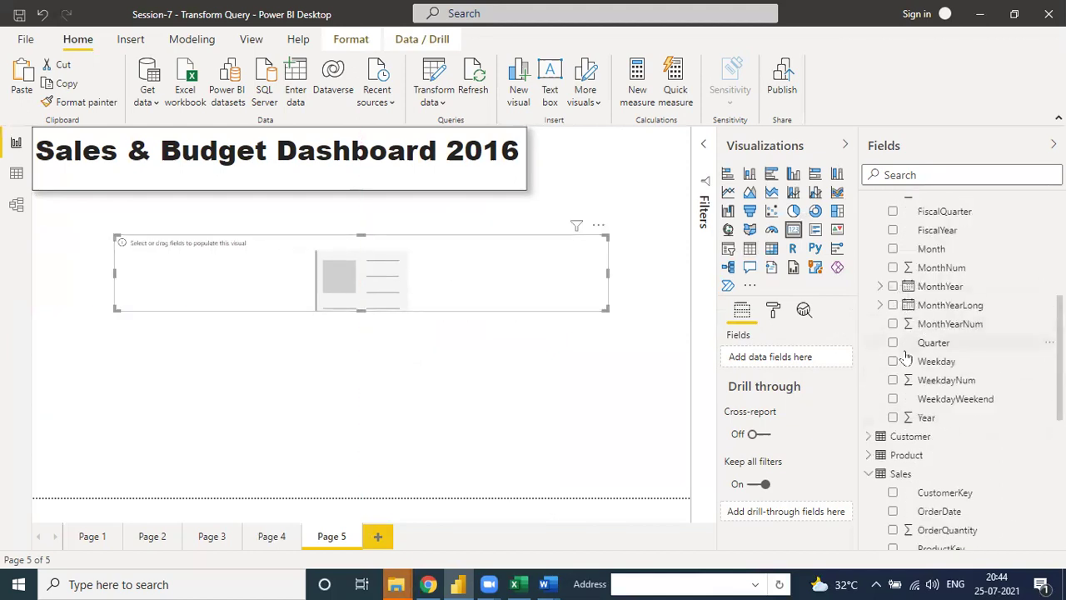
{"action": "scroll", "coordinate": [908, 358], "scroll_direction": "down", "scroll_amount": 2}
{"action": "scroll", "coordinate": [940, 321], "scroll_direction": "down", "scroll_amount": 6}
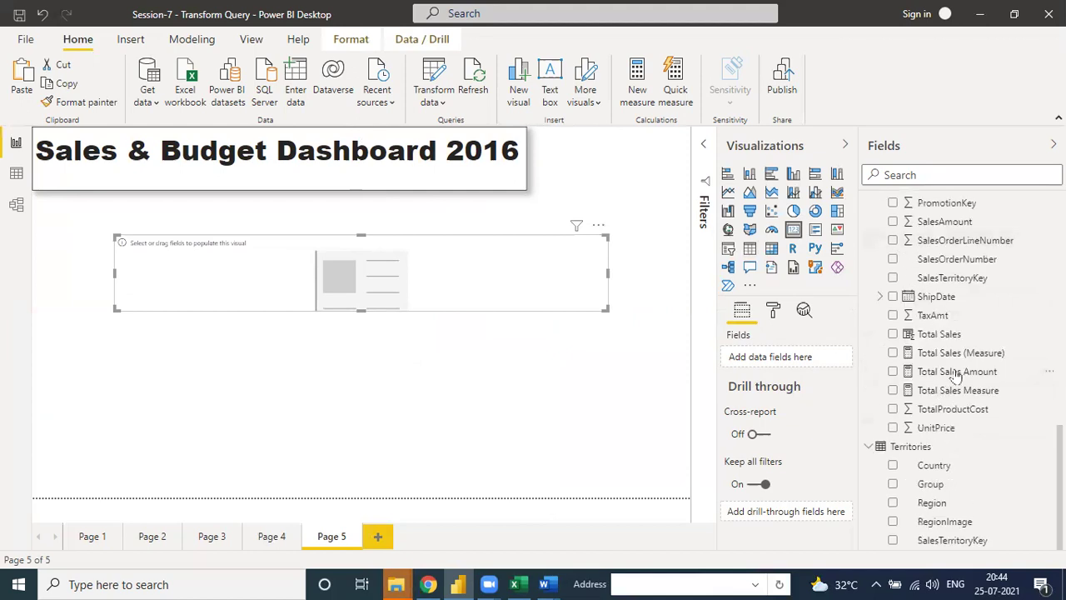
{"action": "left_click_drag", "start_coordinate": [916, 390], "coordinate": [526, 296]}
{"action": "left_click_drag", "start_coordinate": [612, 316], "coordinate": [584, 334]}
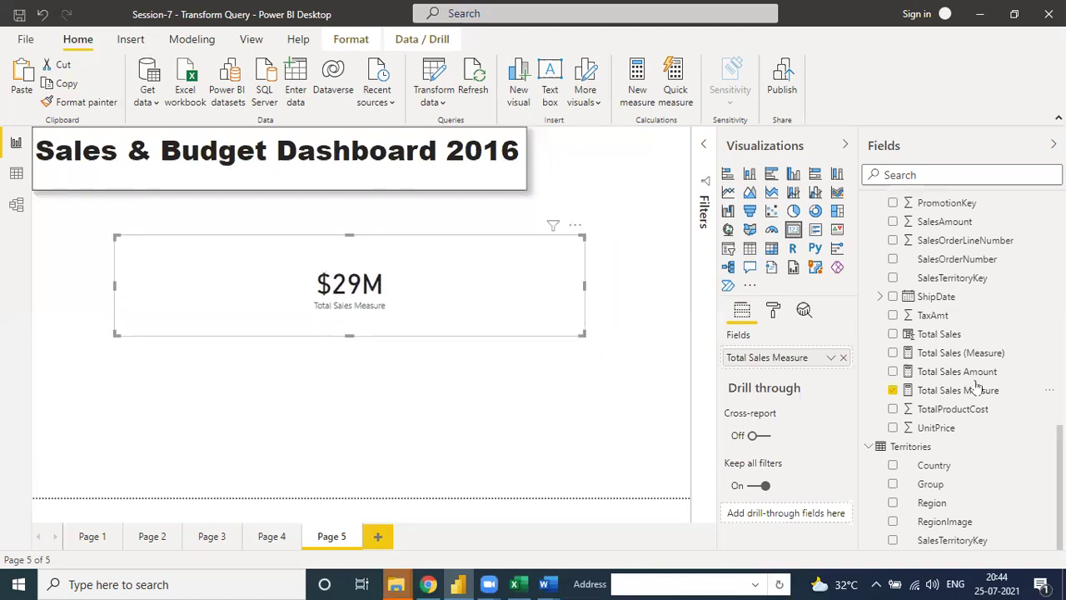
Step: Try Millions, Thousands, None, Billions and Trillions as the card's data label display units, and return them to Auto
{"action": "left_click", "coordinate": [830, 358]}
{"action": "left_click", "coordinate": [831, 358]}
{"action": "left_click", "coordinate": [772, 312]}
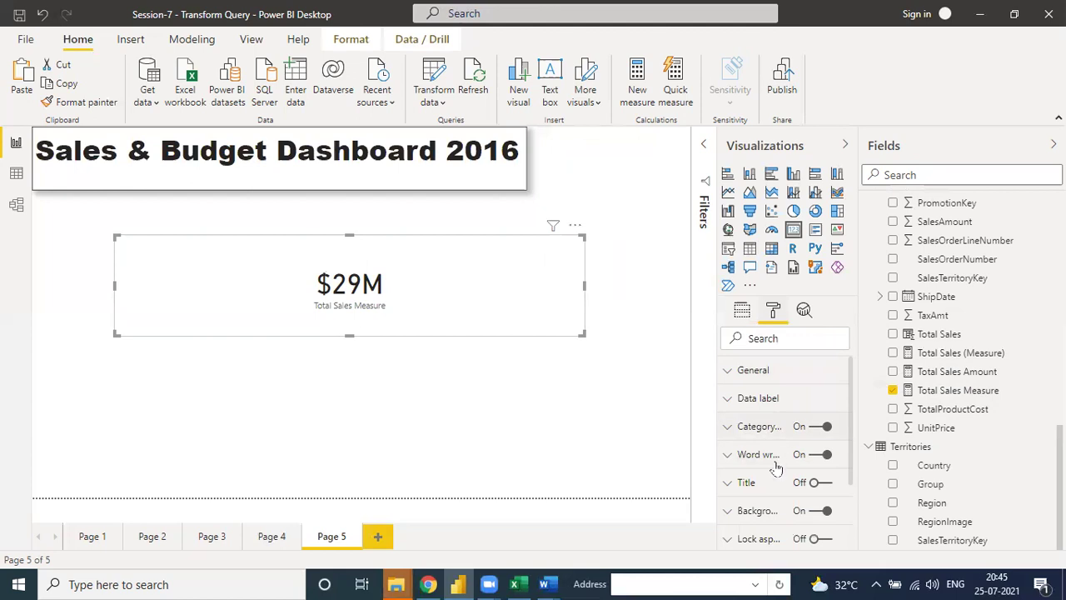
{"action": "left_click", "coordinate": [731, 403]}
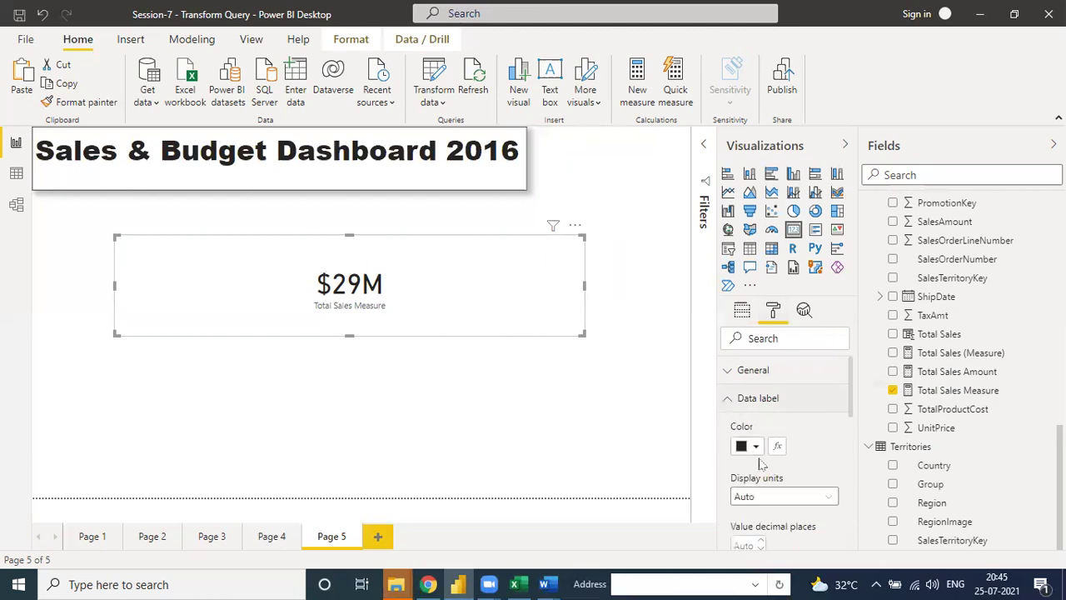
{"action": "left_click", "coordinate": [829, 498]}
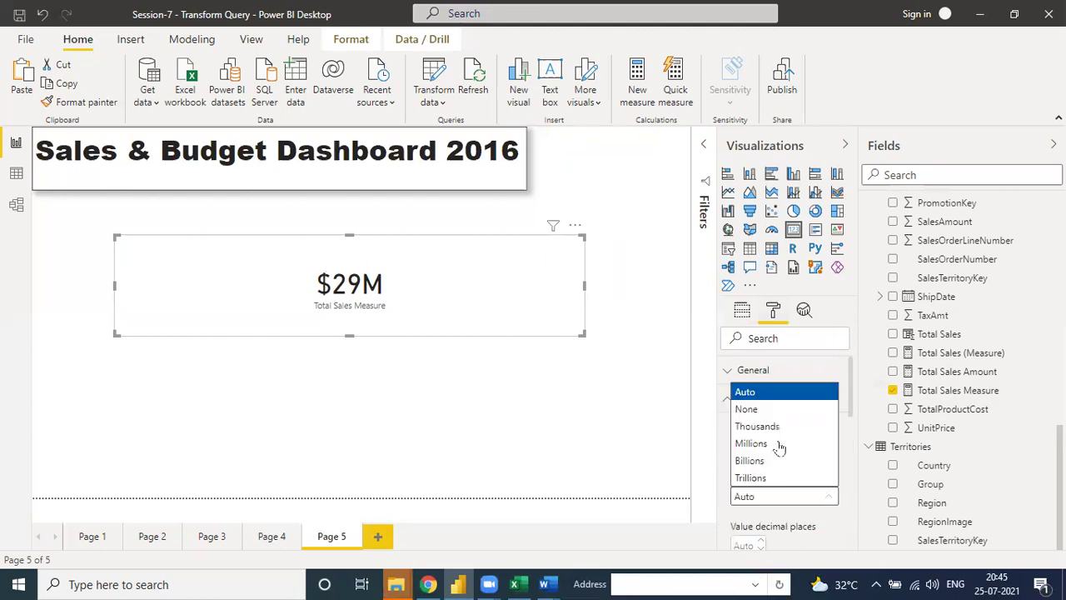
{"action": "left_click", "coordinate": [762, 444]}
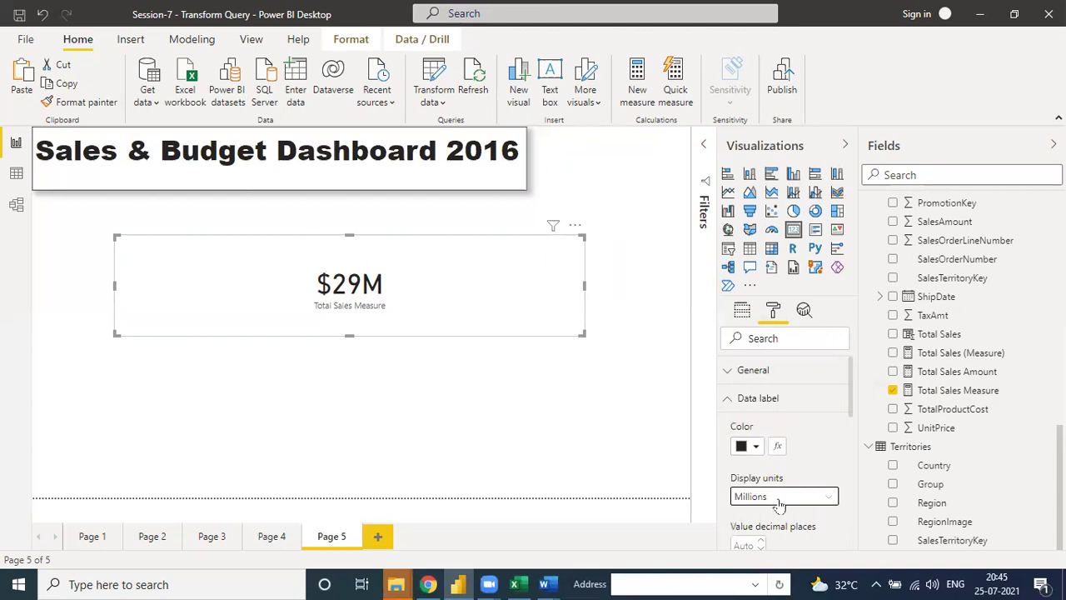
{"action": "left_click", "coordinate": [778, 498]}
{"action": "left_click", "coordinate": [756, 425]}
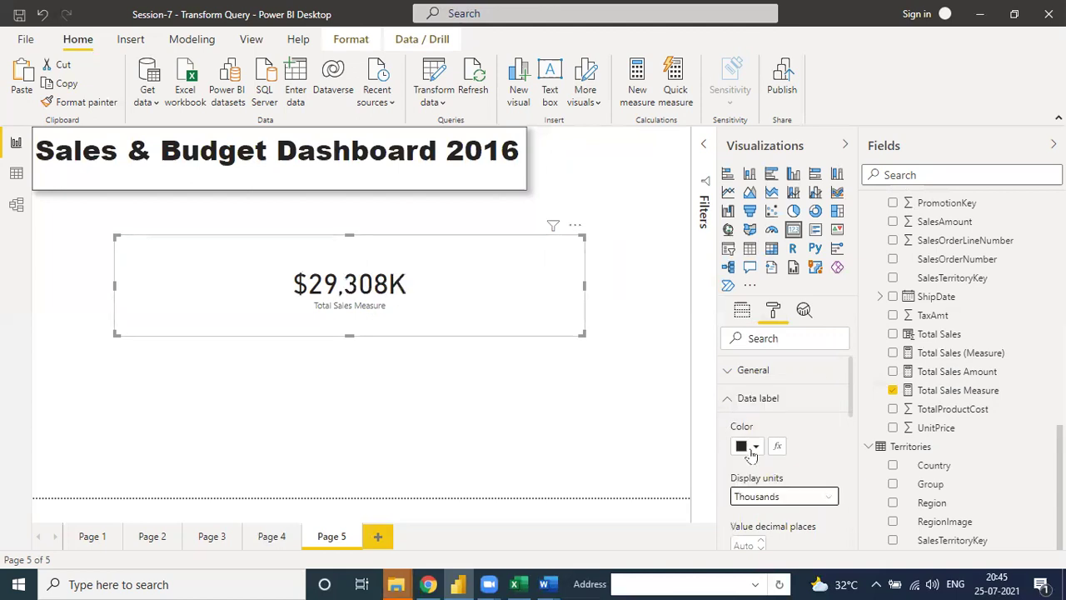
{"action": "left_click", "coordinate": [762, 499]}
{"action": "left_click", "coordinate": [747, 409]}
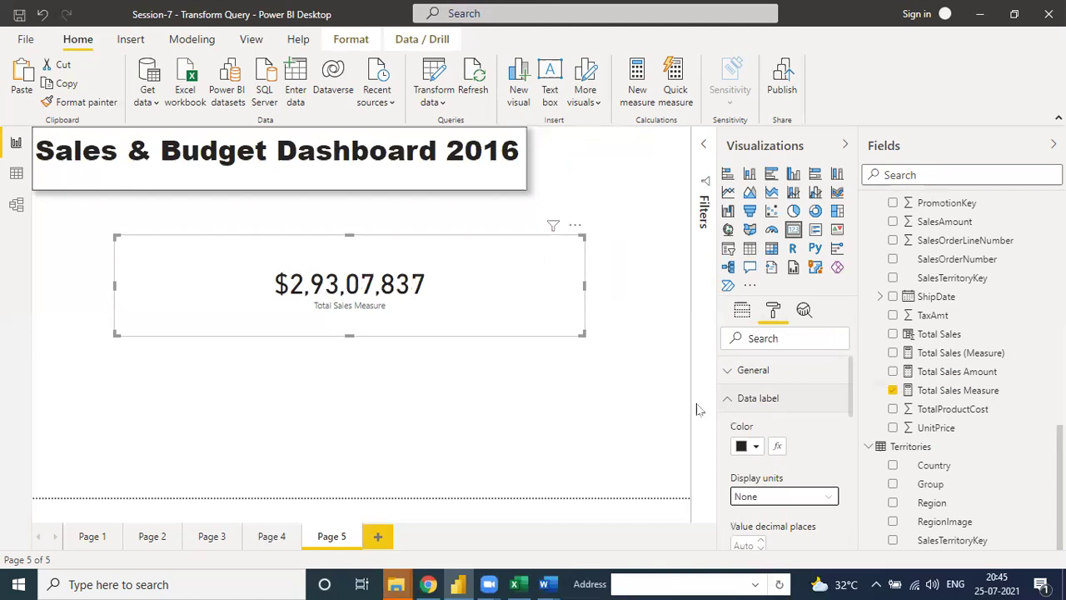
{"action": "left_click", "coordinate": [762, 496]}
{"action": "left_click", "coordinate": [755, 461]}
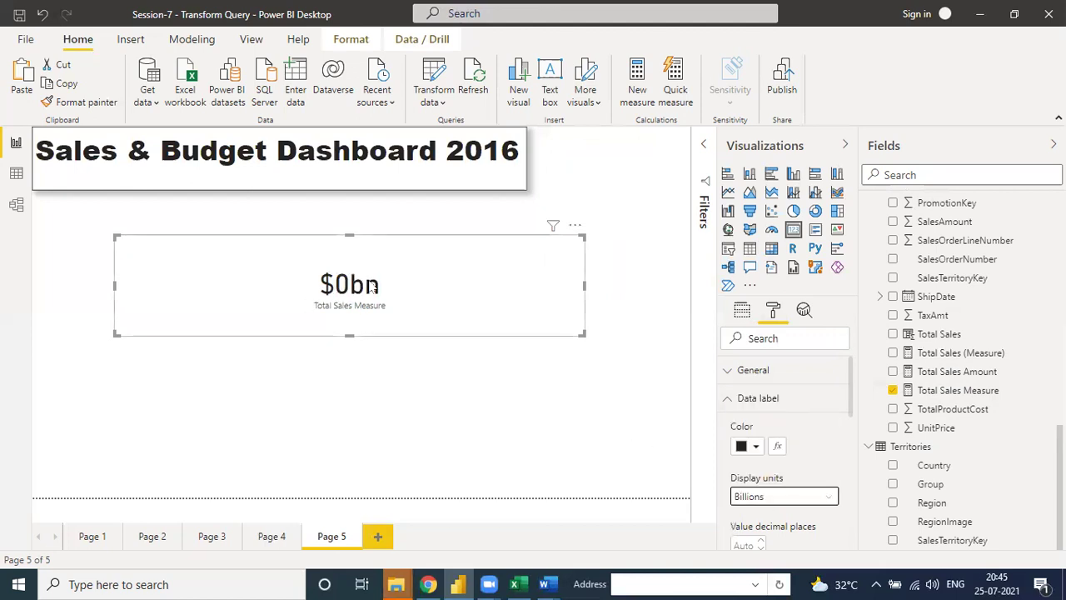
{"action": "left_click", "coordinate": [761, 497]}
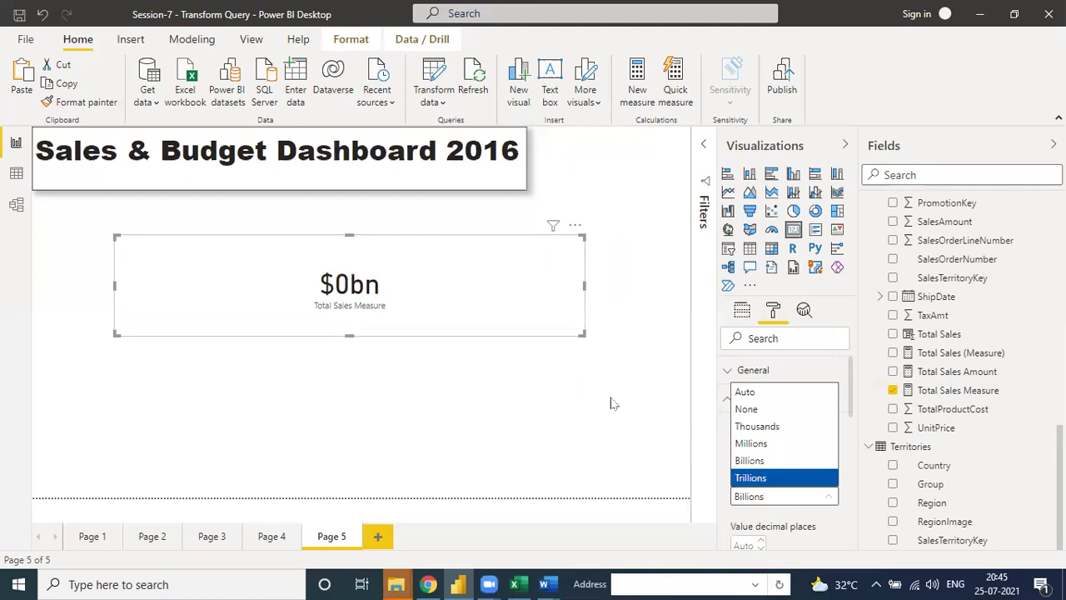
{"action": "left_click", "coordinate": [761, 479]}
{"action": "left_click", "coordinate": [765, 499]}
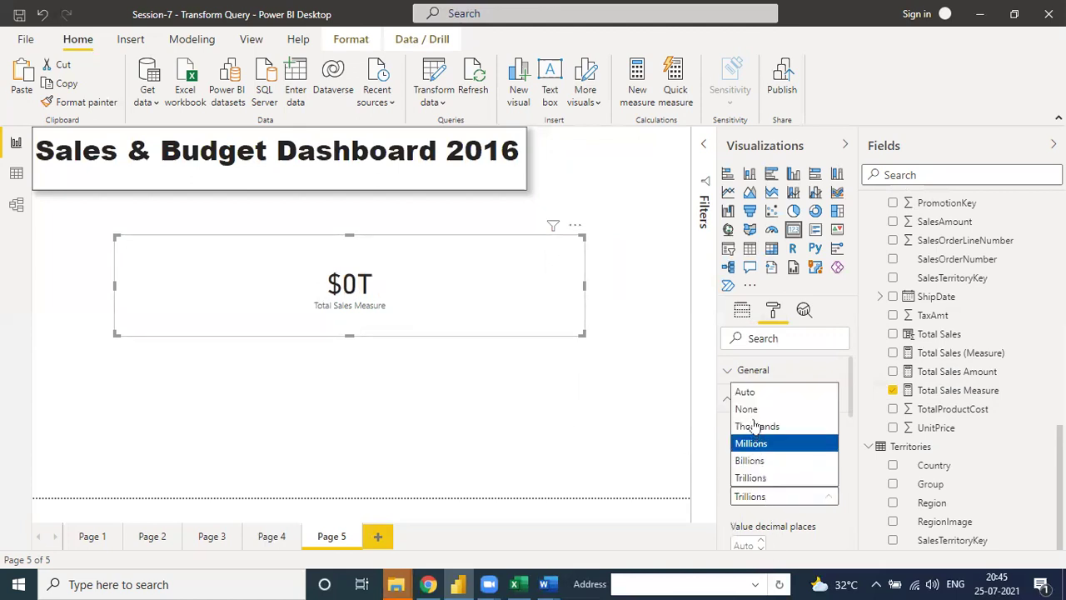
{"action": "left_click", "coordinate": [749, 393]}
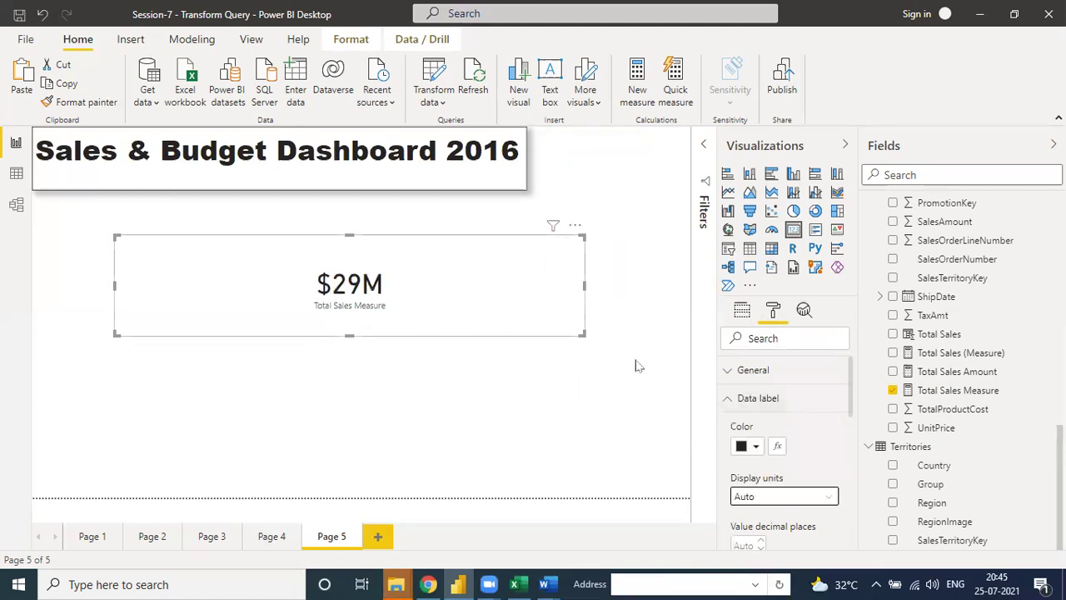
Step: Shrink the Total Sales Measure card and move it to the page's right edge, just below the dashboard title
{"action": "left_click_drag", "start_coordinate": [581, 332], "coordinate": [280, 321]}
{"action": "left_click_drag", "start_coordinate": [236, 264], "coordinate": [638, 239]}
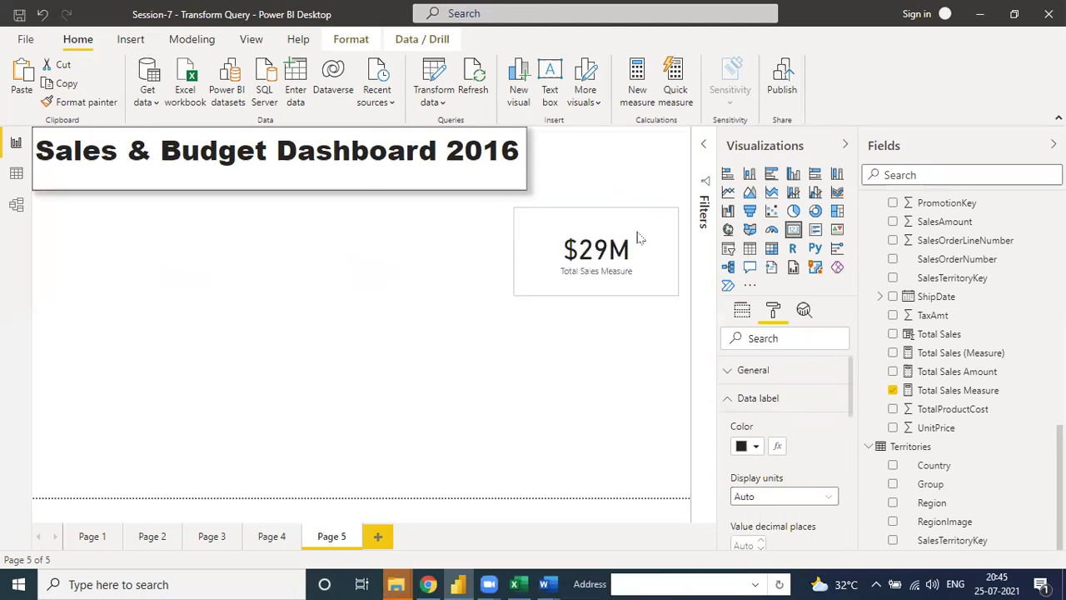
Step: Turn on the card's title and set its text to "Total Sales"
{"action": "left_click", "coordinate": [742, 310]}
{"action": "left_click", "coordinate": [773, 310]}
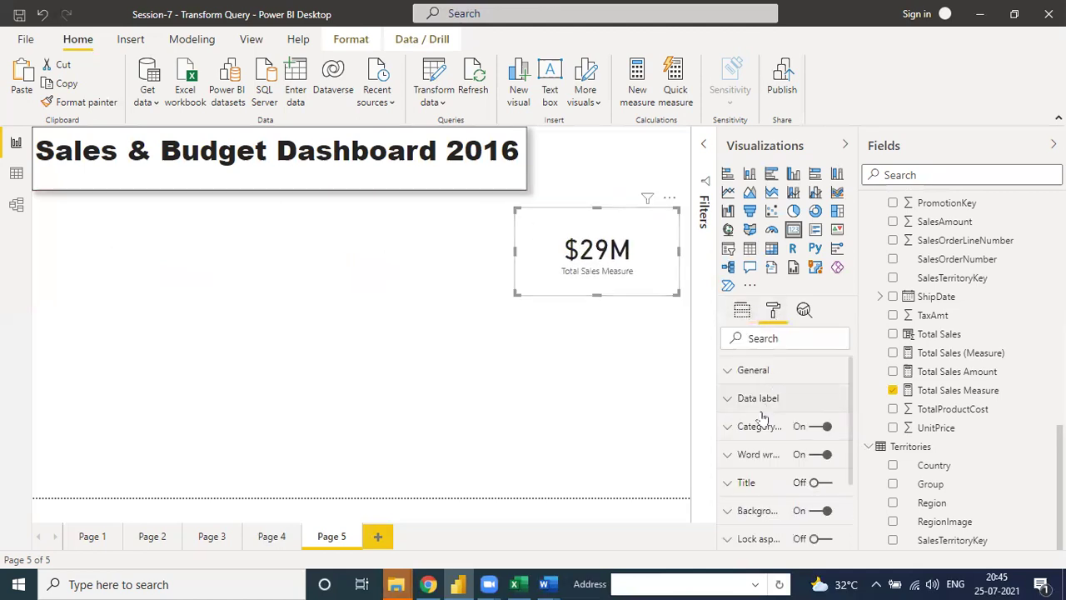
{"action": "left_click", "coordinate": [729, 483]}
{"action": "left_click", "coordinate": [813, 483]}
{"action": "scroll", "coordinate": [821, 453], "scroll_direction": "down", "scroll_amount": 2}
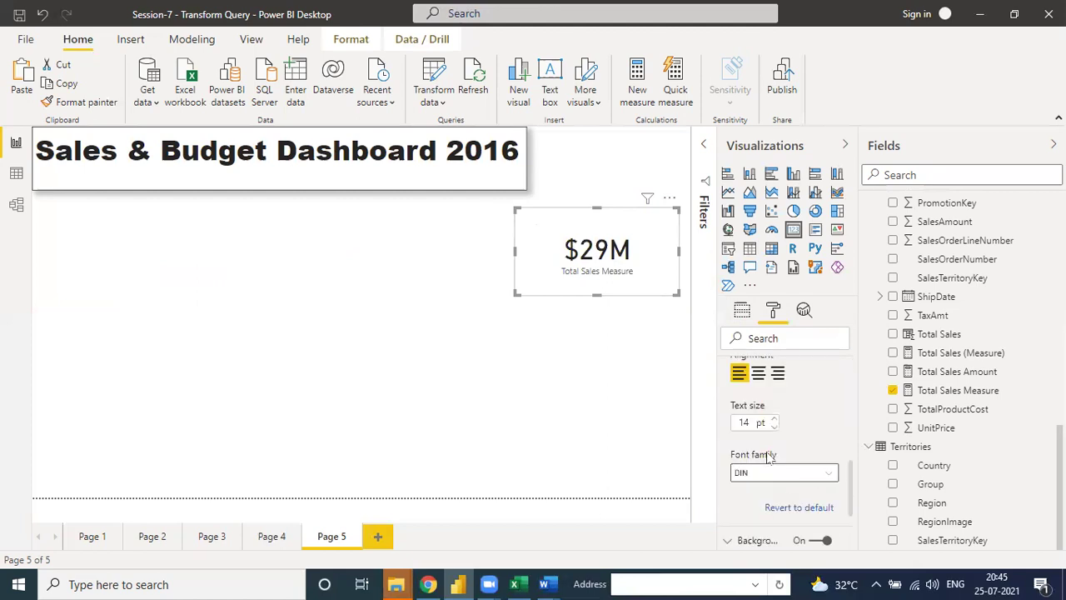
{"action": "scroll", "coordinate": [833, 416], "scroll_direction": "up", "scroll_amount": 3}
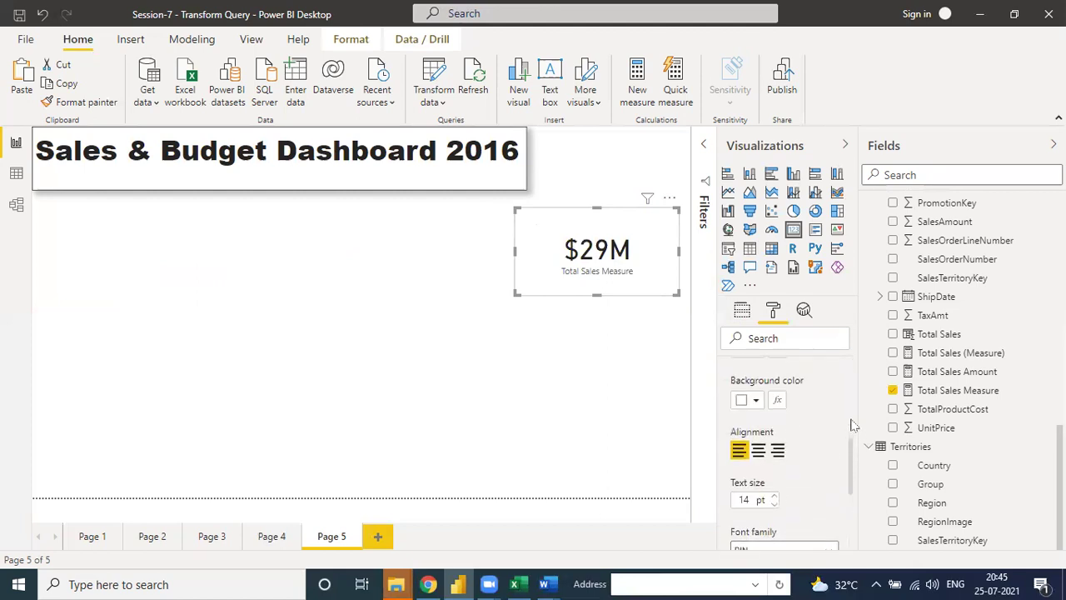
{"action": "scroll", "coordinate": [851, 429], "scroll_direction": "up", "scroll_amount": 2}
{"action": "left_click", "coordinate": [794, 409]}
{"action": "type", "text": "Total Sales"}
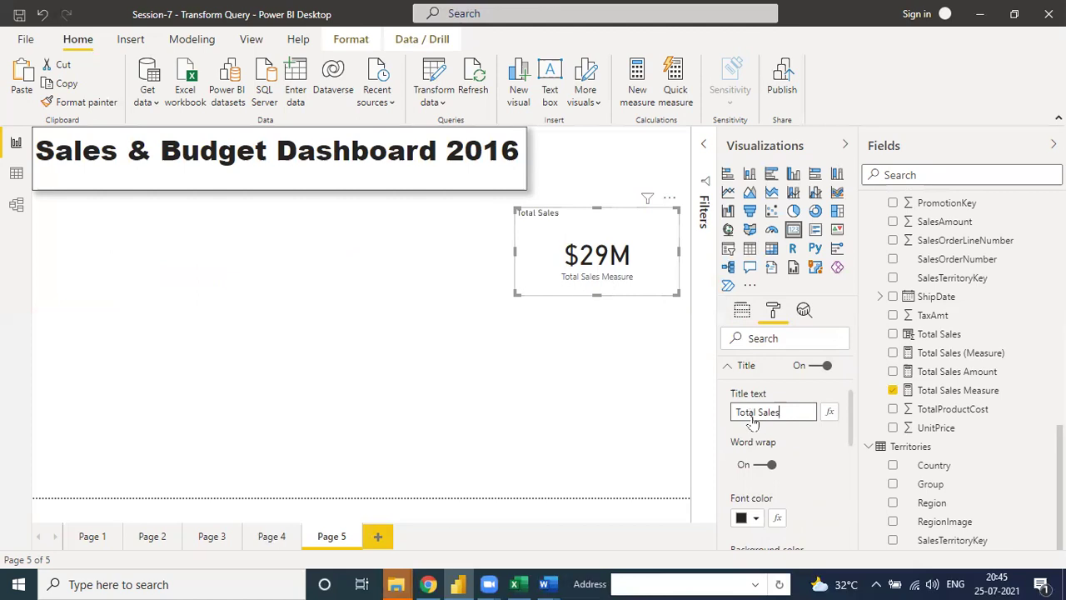
Step: Center the card's title and set its text size to 21 pt
{"action": "scroll", "coordinate": [752, 412], "scroll_direction": "up", "scroll_amount": 3}
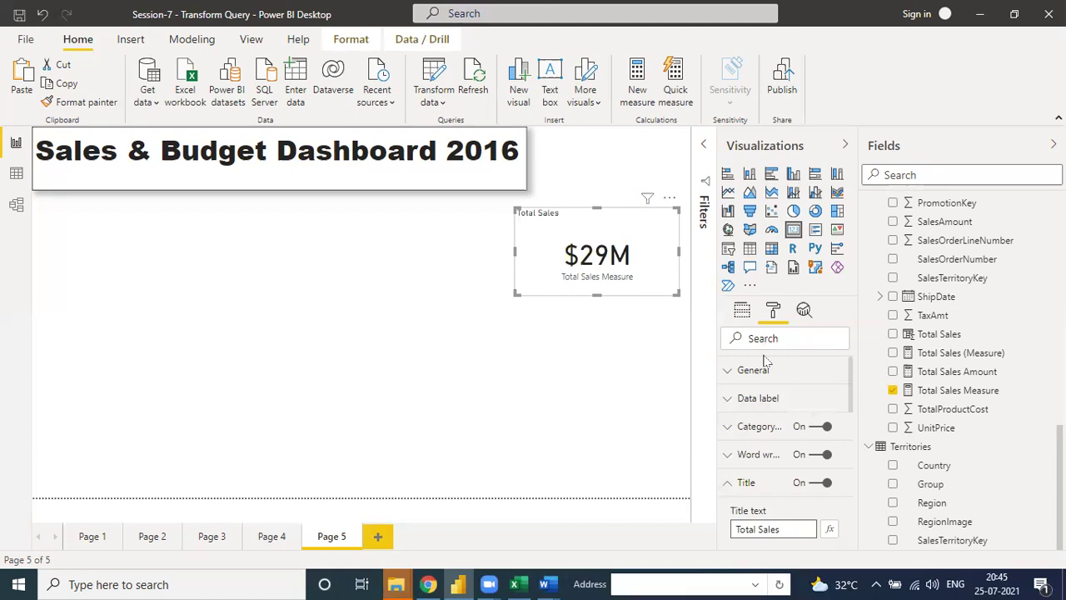
{"action": "scroll", "coordinate": [766, 367], "scroll_direction": "down", "scroll_amount": 3}
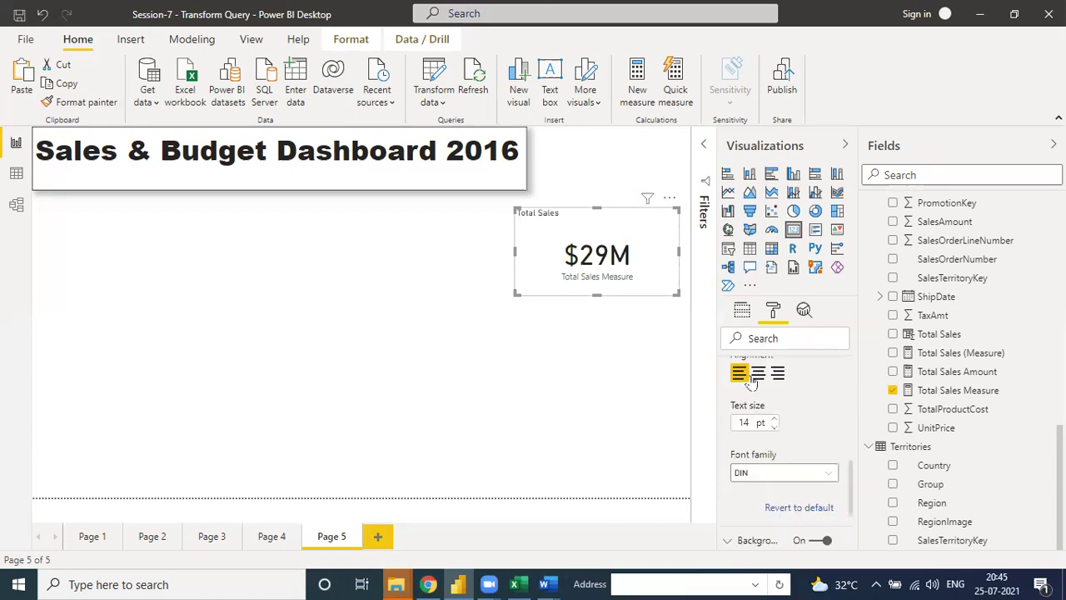
{"action": "left_click", "coordinate": [758, 373]}
{"action": "left_click", "coordinate": [774, 419]}
{"action": "left_click", "coordinate": [774, 419]}
{"action": "left_click", "coordinate": [773, 419]}
{"action": "left_click", "coordinate": [774, 419]}
{"action": "left_click", "coordinate": [774, 419]}
{"action": "left_click", "coordinate": [774, 419]}
{"action": "left_click", "coordinate": [774, 419]}
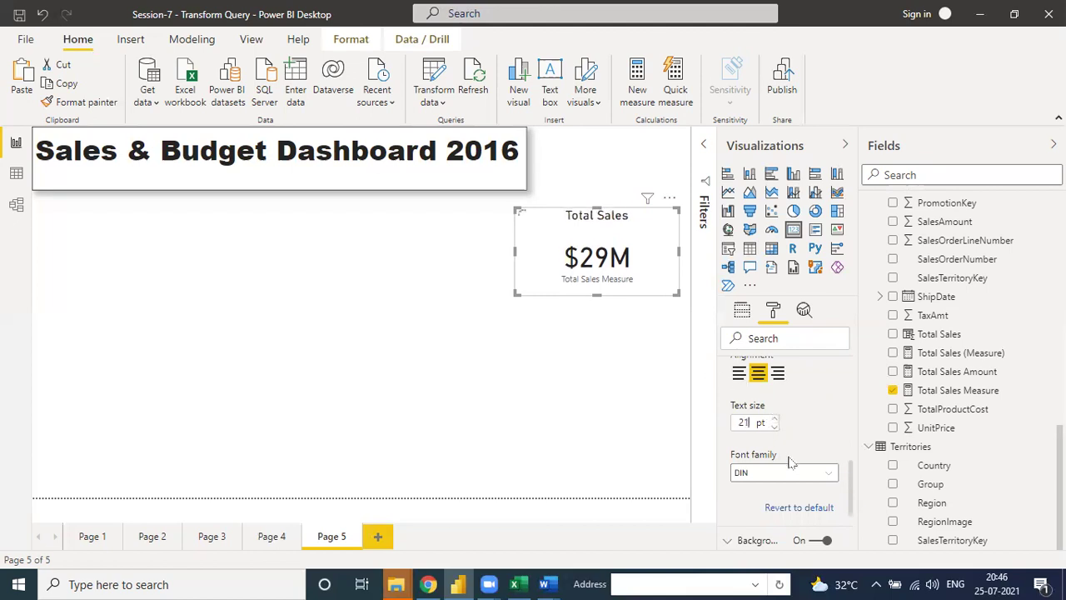
Step: Set the font family of the Total Sales card's title to Arial Black
{"action": "left_click", "coordinate": [816, 480]}
{"action": "left_click", "coordinate": [801, 455]}
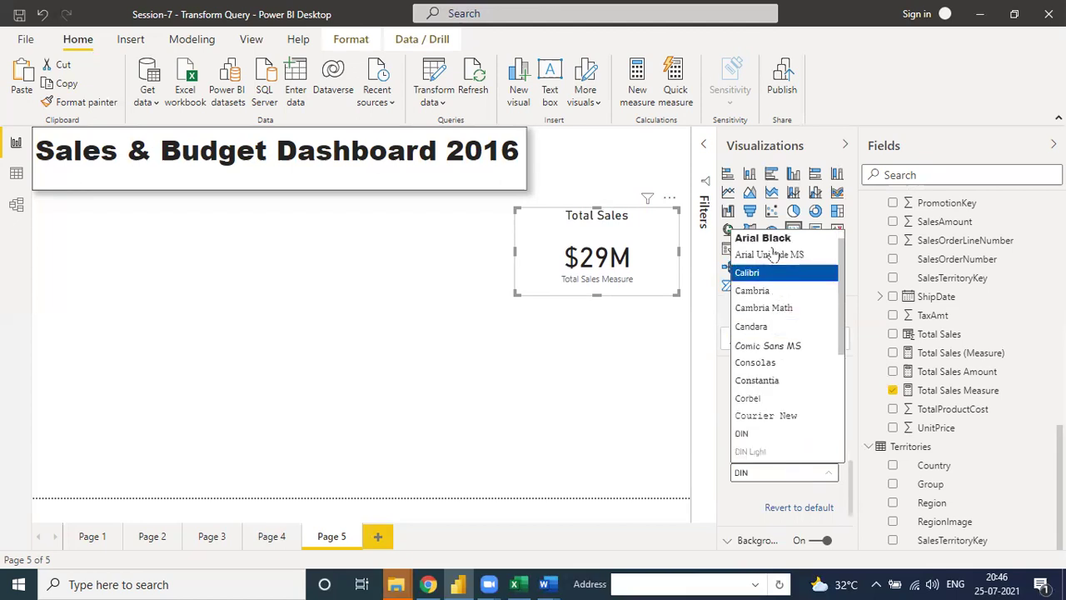
{"action": "left_click", "coordinate": [766, 237]}
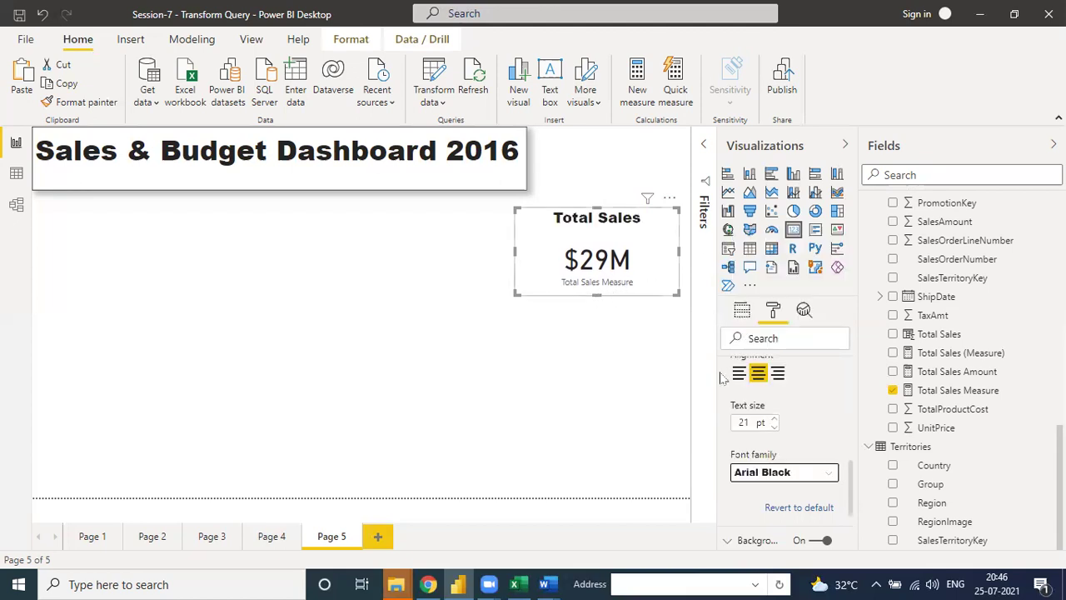
Step: Give the card's title the darkest gold theme shade as background color and a white font color
{"action": "scroll", "coordinate": [851, 479], "scroll_direction": "down", "scroll_amount": 2}
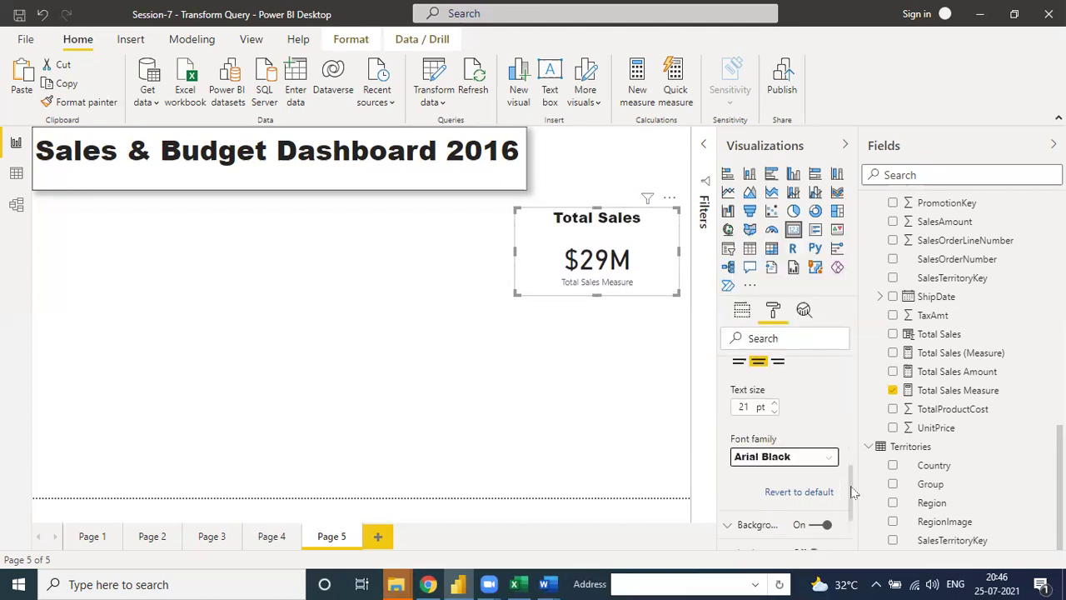
{"action": "scroll", "coordinate": [766, 454], "scroll_direction": "up", "scroll_amount": 3}
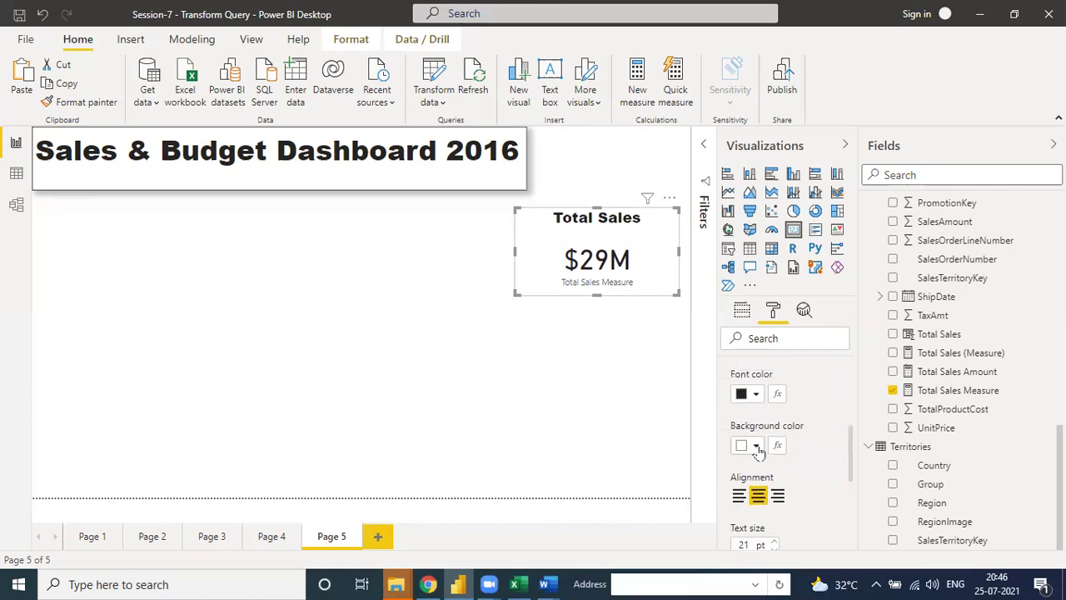
{"action": "left_click", "coordinate": [754, 441]}
{"action": "left_click", "coordinate": [801, 158]}
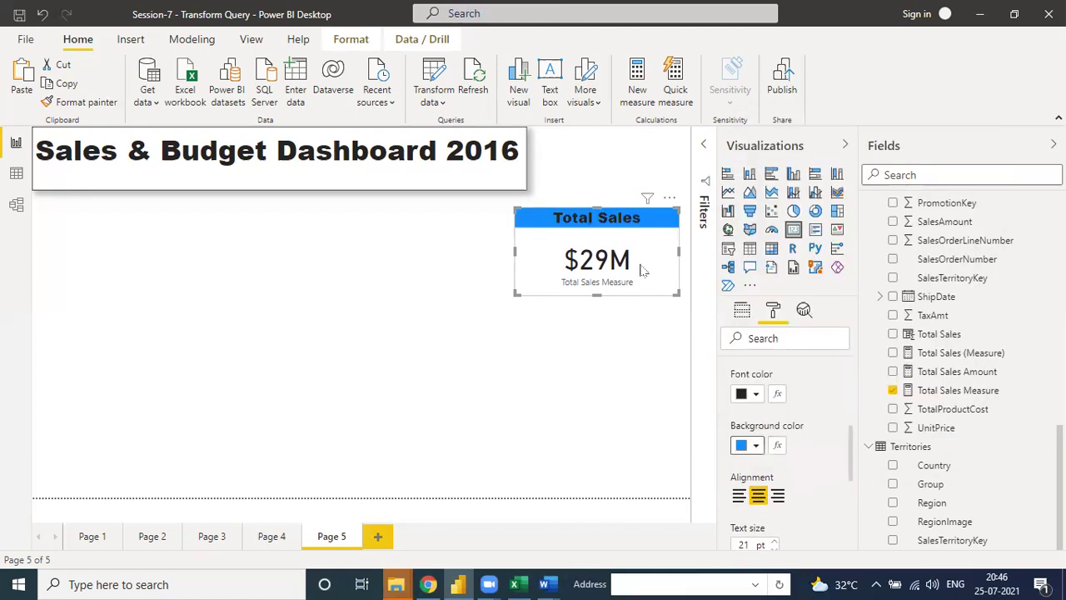
{"action": "left_click", "coordinate": [756, 446]}
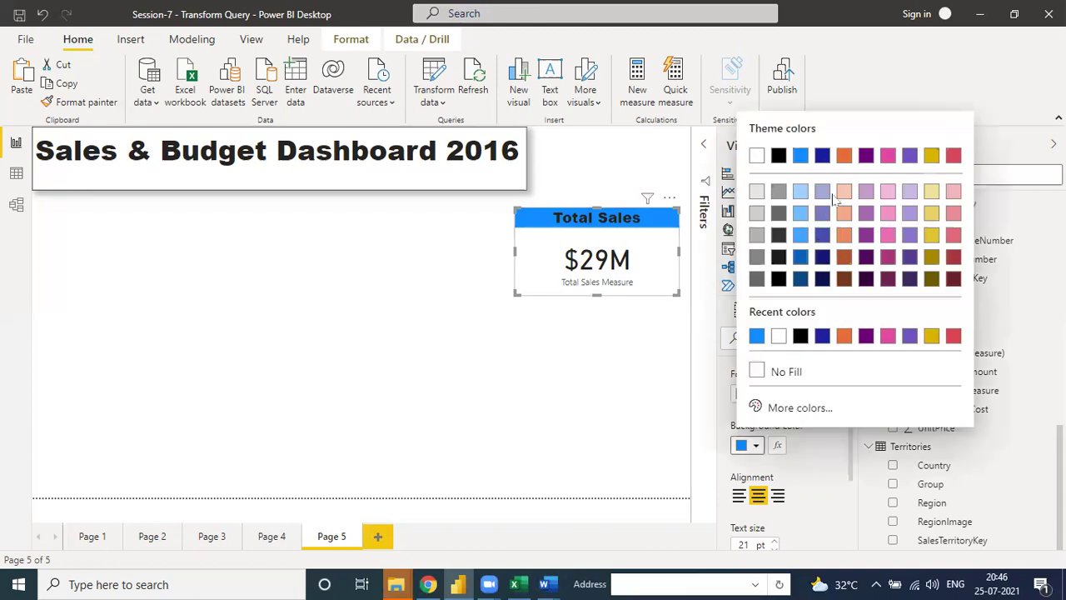
{"action": "left_click", "coordinate": [931, 278]}
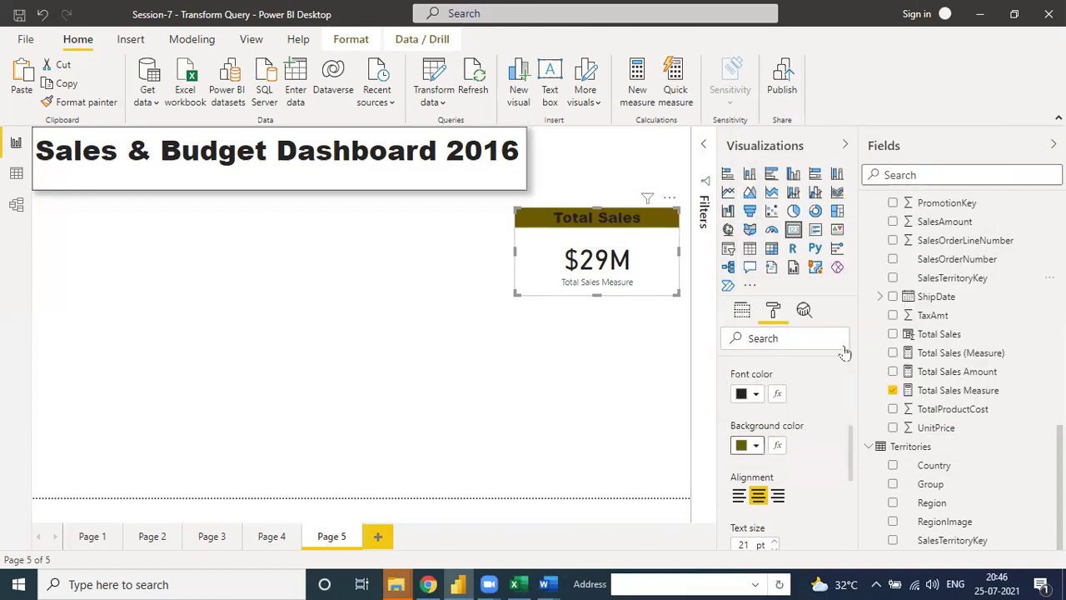
{"action": "left_click", "coordinate": [753, 395]}
{"action": "left_click", "coordinate": [756, 142]}
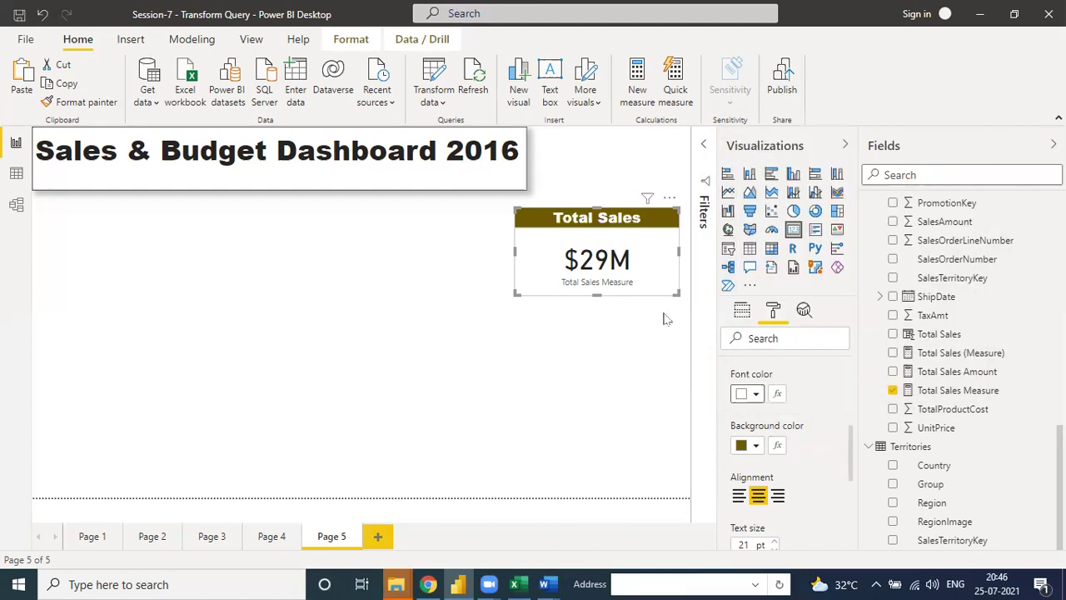
Step: Reduce the Total Sales card's height slightly and turn off its category label
{"action": "left_click_drag", "start_coordinate": [675, 291], "coordinate": [675, 282]}
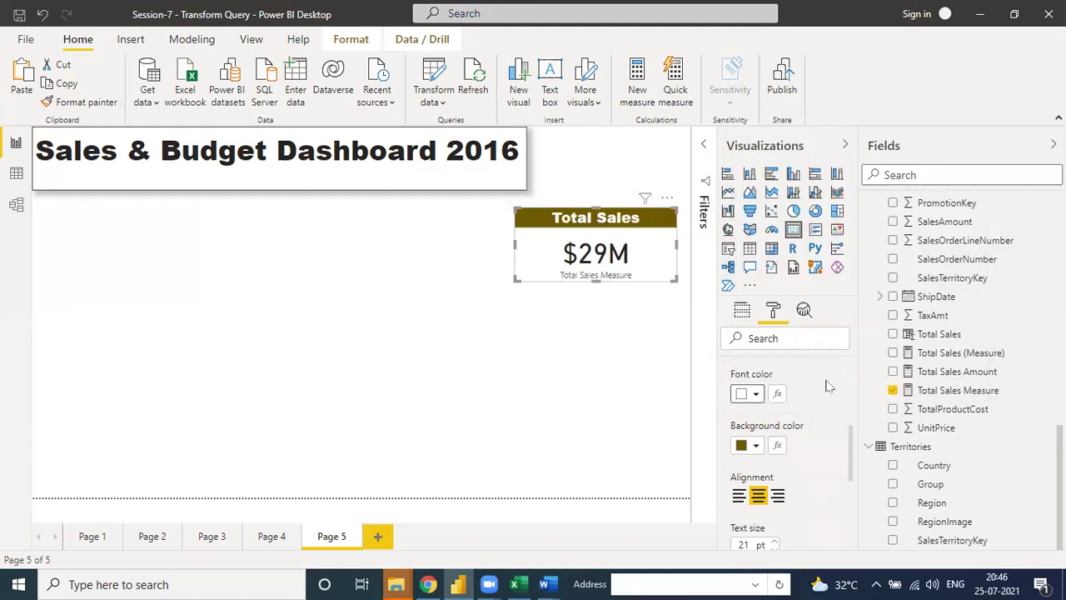
{"action": "scroll", "coordinate": [825, 384], "scroll_direction": "up", "scroll_amount": 3}
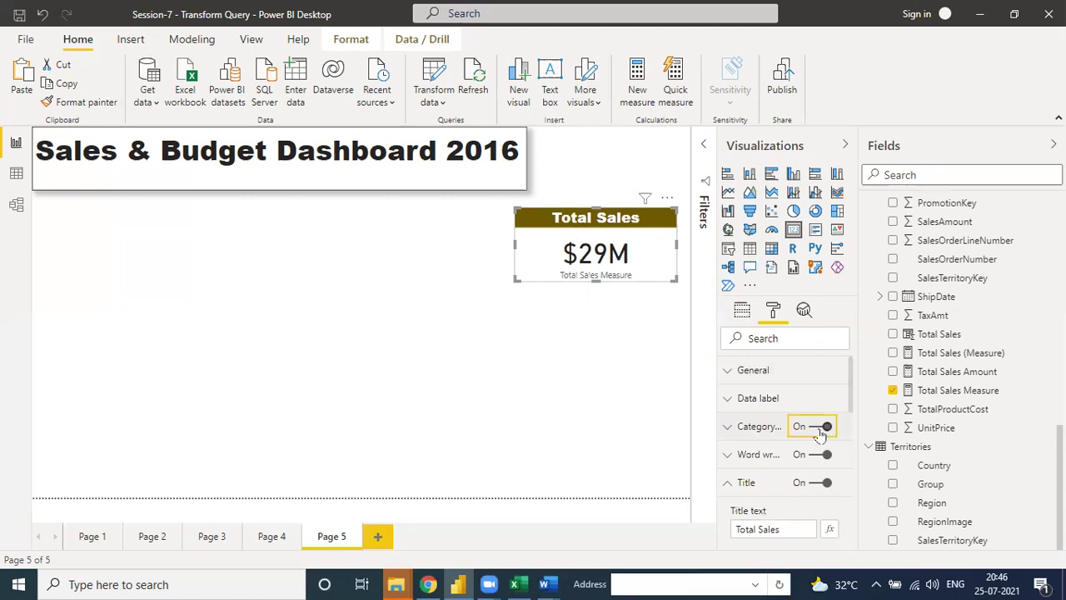
{"action": "left_click", "coordinate": [821, 426]}
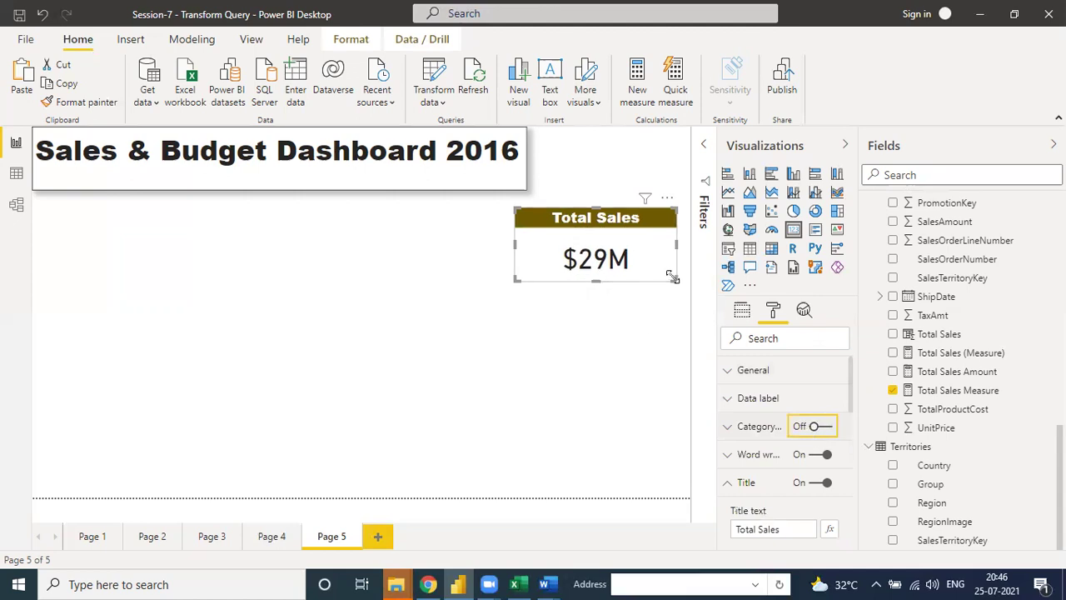
Step: Turn on the card's border and shadow, and move it flush against the page's right edge directly below the dashboard title box
{"action": "scroll", "coordinate": [783, 445], "scroll_direction": "down", "scroll_amount": 3}
{"action": "left_click", "coordinate": [816, 459]}
{"action": "left_click", "coordinate": [819, 488]}
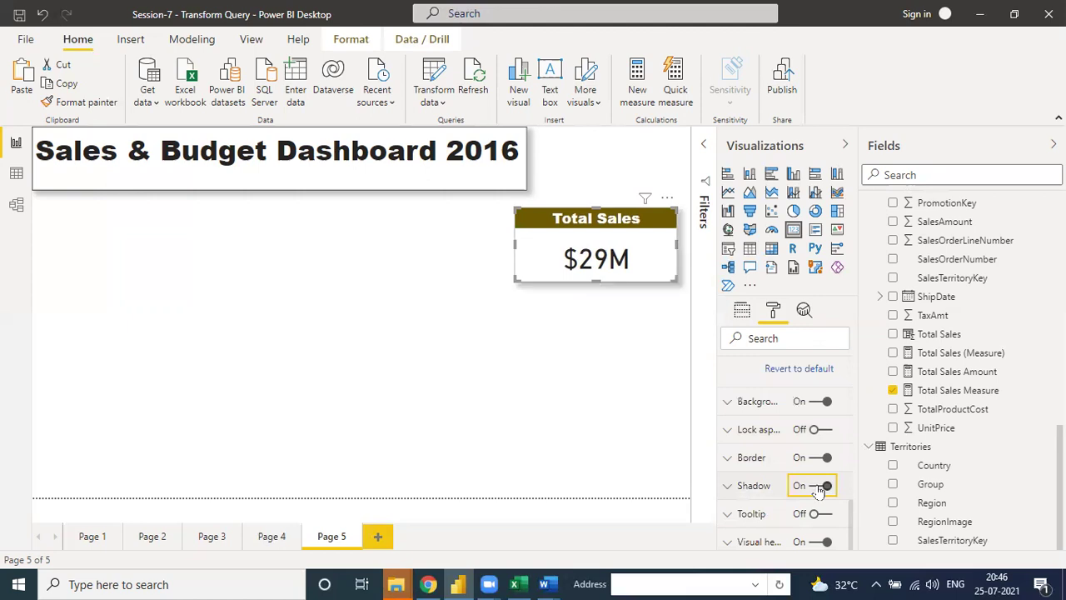
{"action": "left_click", "coordinate": [616, 353]}
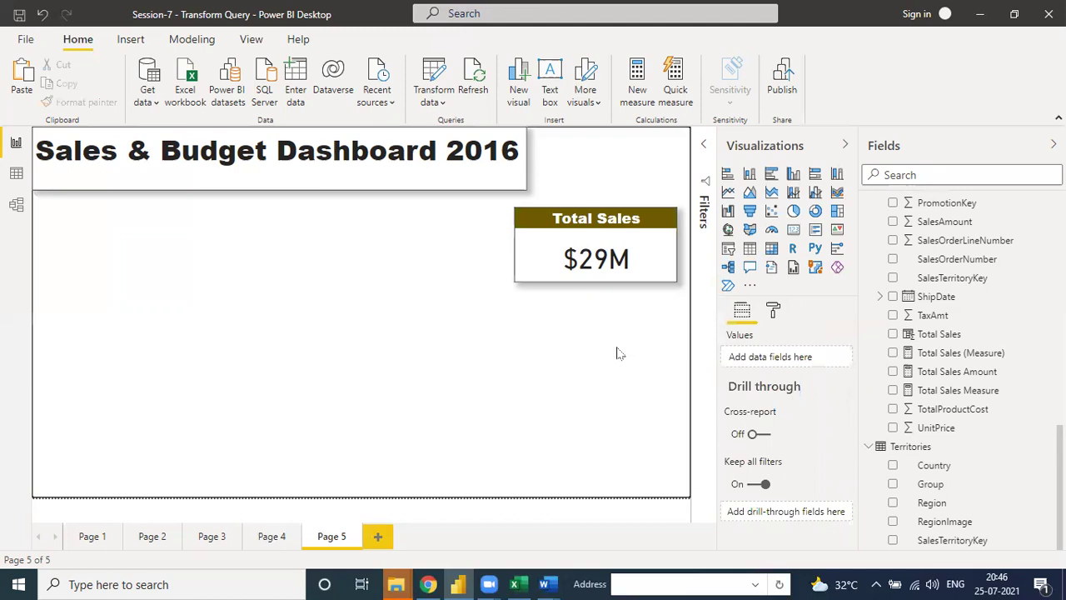
{"action": "left_click_drag", "start_coordinate": [605, 225], "coordinate": [648, 210]}
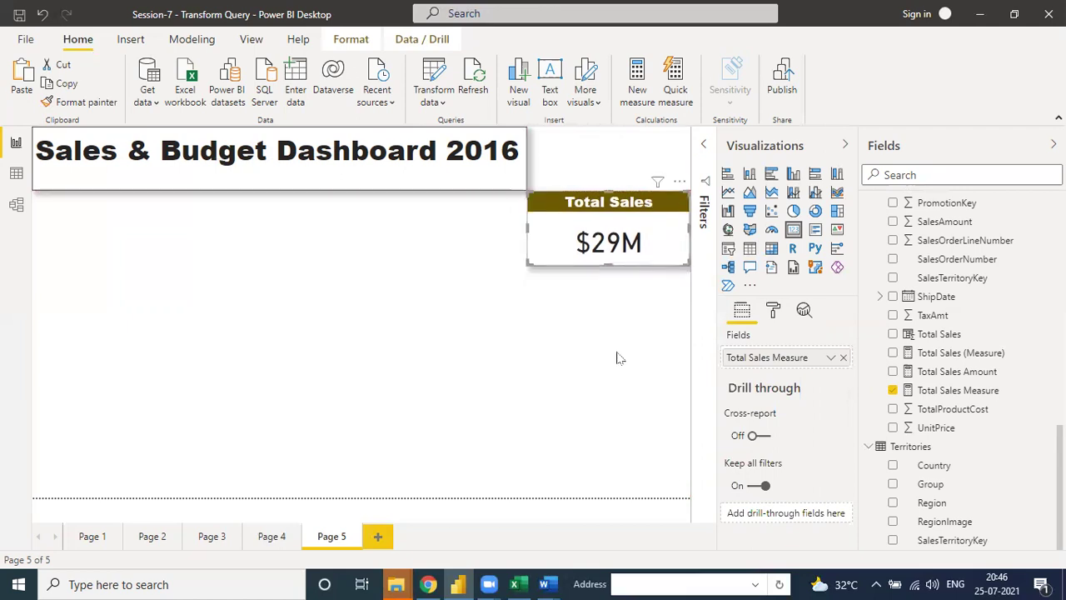
{"action": "key", "text": "Escape"}
Step: Make three copies of the Total Sales card and stack them directly beneath the original along the page's right edge
{"action": "left_click", "coordinate": [598, 237]}
{"action": "left_click", "coordinate": [22, 89]}
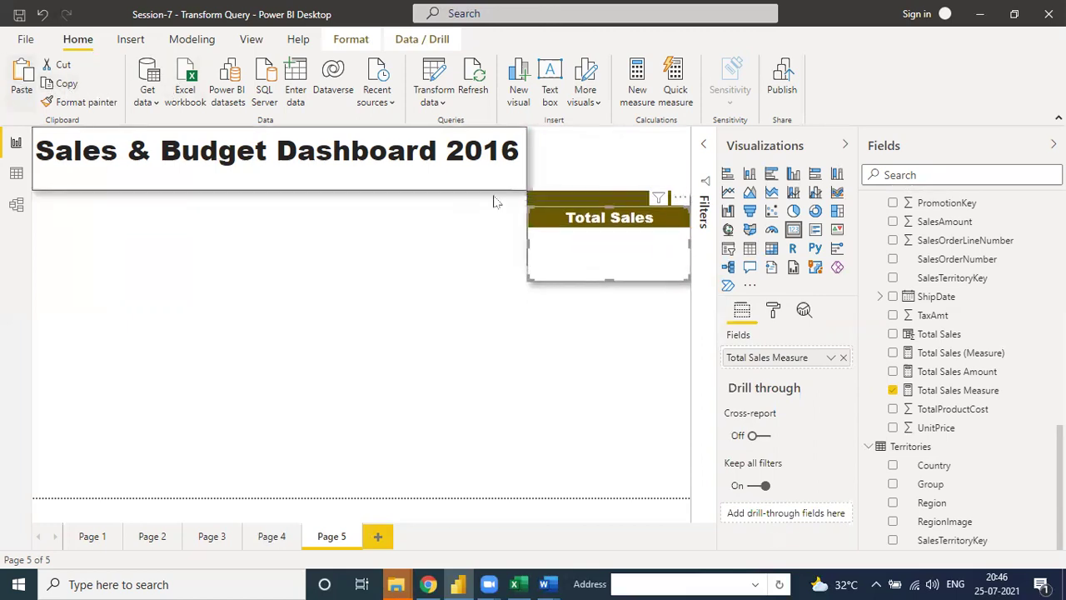
{"action": "left_click_drag", "start_coordinate": [673, 200], "coordinate": [675, 269]}
{"action": "key", "text": "ctrl+v"}
{"action": "left_click_drag", "start_coordinate": [675, 194], "coordinate": [677, 382]}
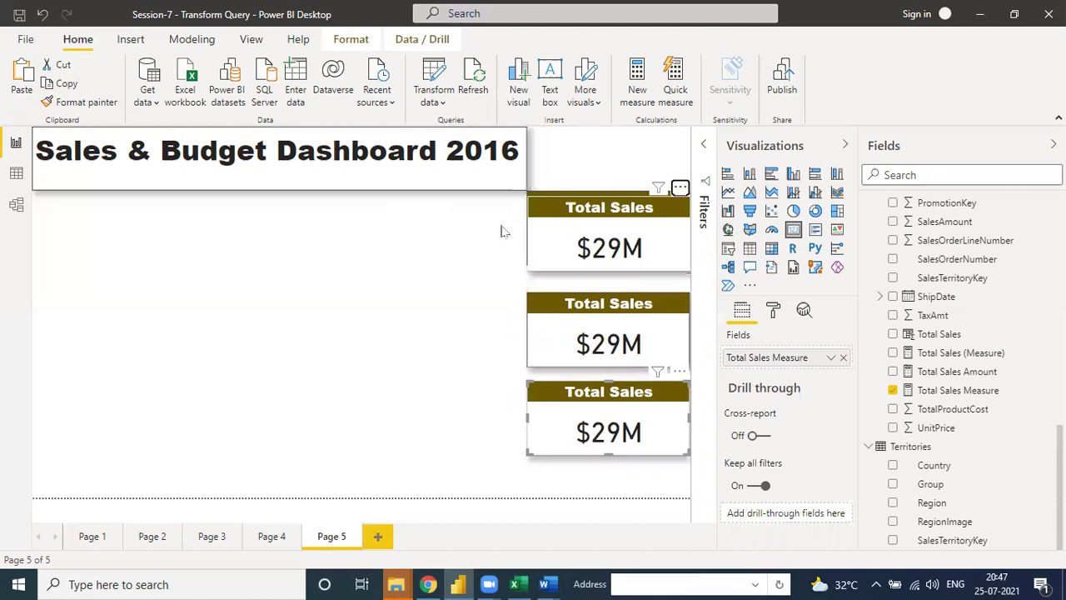
{"action": "key", "text": "ctrl+v"}
{"action": "left_click_drag", "start_coordinate": [596, 300], "coordinate": [594, 278]}
{"action": "left_click_drag", "start_coordinate": [600, 392], "coordinate": [564, 345]}
{"action": "left_click_drag", "start_coordinate": [463, 250], "coordinate": [646, 429]}
Step: Replace the second card's field with Total Budget Measure from the Budget table
{"action": "left_click", "coordinate": [630, 305]}
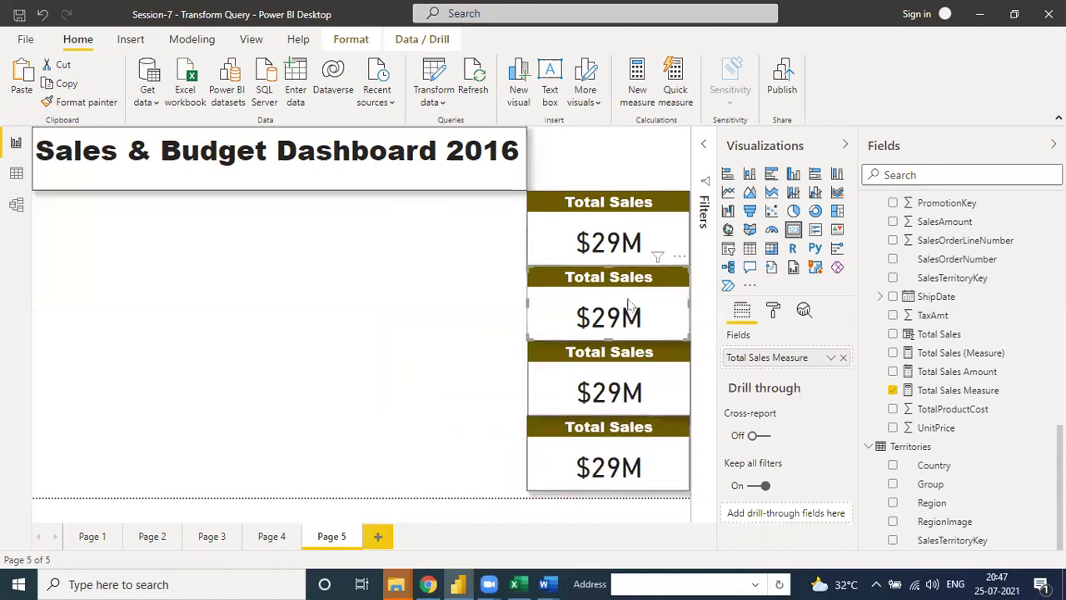
{"action": "left_click", "coordinate": [773, 310]}
{"action": "left_click", "coordinate": [742, 310]}
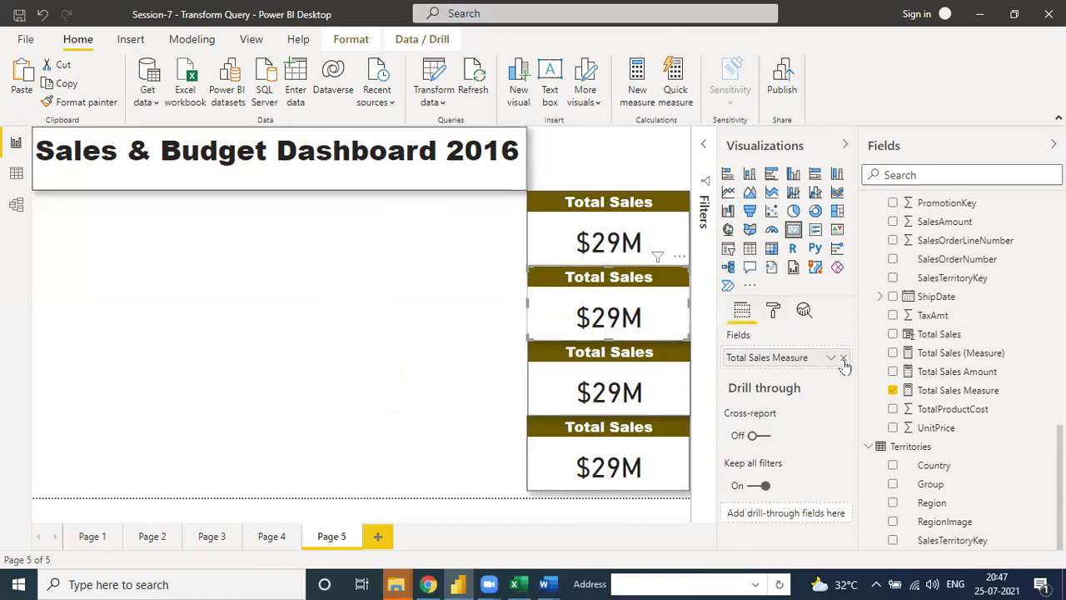
{"action": "left_click", "coordinate": [843, 358]}
{"action": "scroll", "coordinate": [914, 241], "scroll_direction": "up", "scroll_amount": 10}
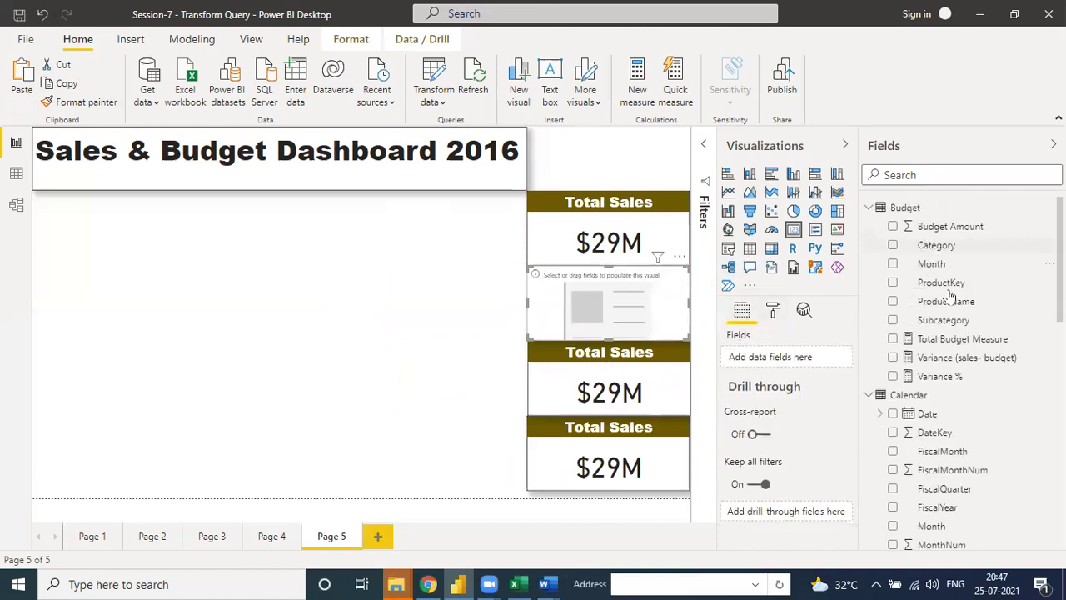
{"action": "left_click_drag", "start_coordinate": [966, 344], "coordinate": [629, 309]}
Step: Set the second card's title text to "Total Budget"
{"action": "left_click", "coordinate": [773, 312]}
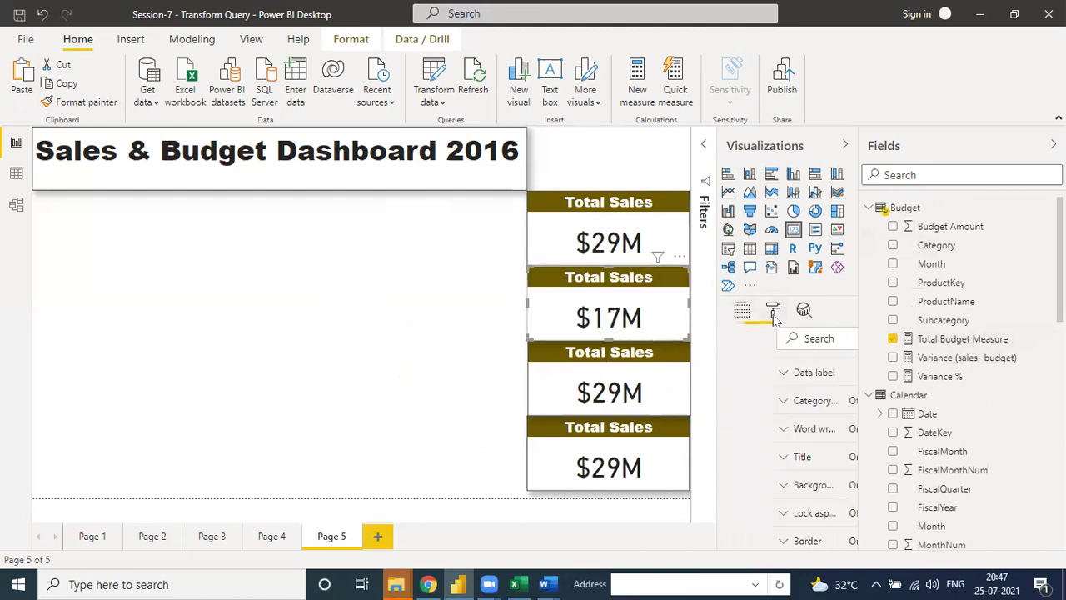
{"action": "left_click", "coordinate": [729, 489]}
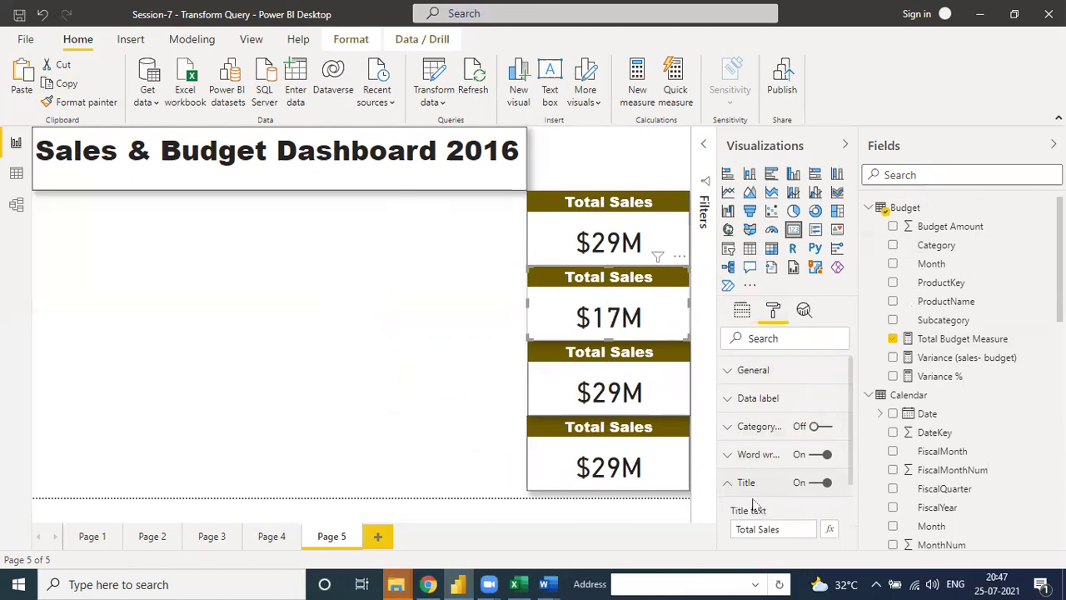
{"action": "left_click", "coordinate": [788, 526]}
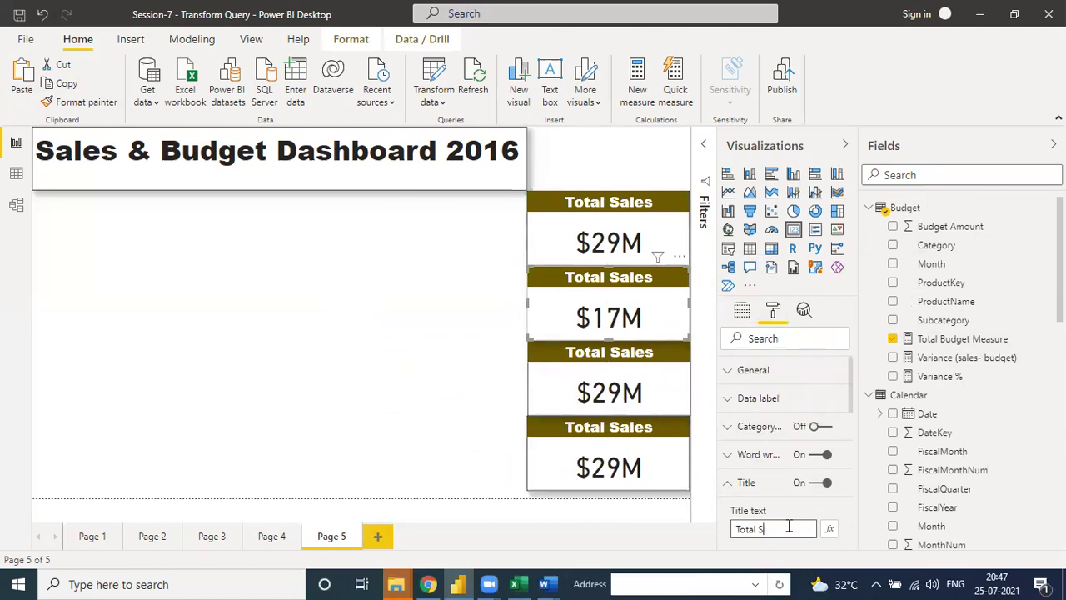
{"action": "type", "text": "Budg"}
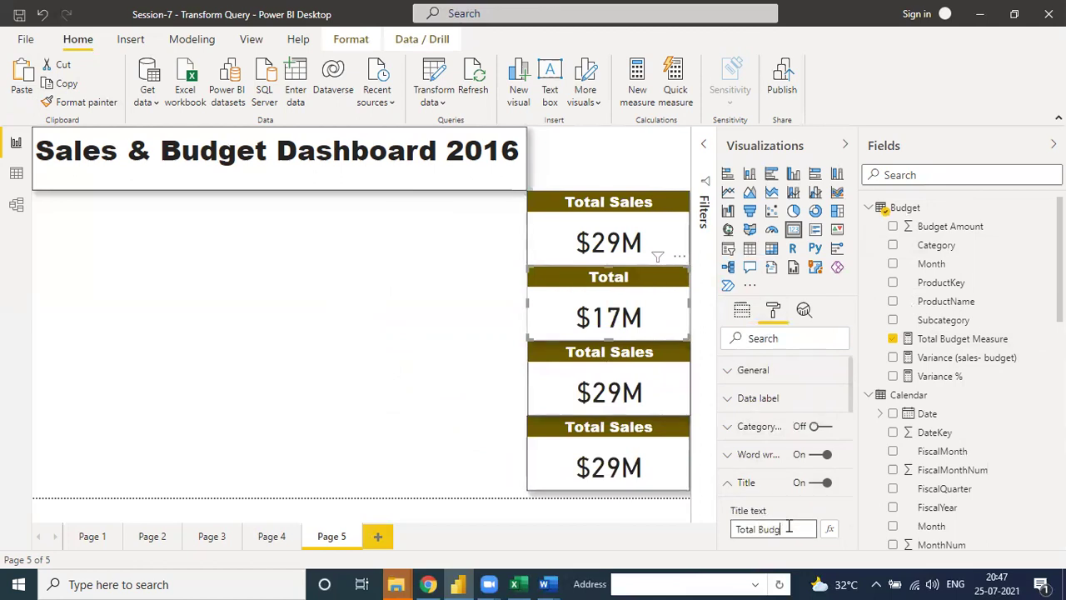
{"action": "type", "text": "et"}
Step: Replace the third card's field with Variance (sales- budget) from the Budget table
{"action": "left_click", "coordinate": [639, 369]}
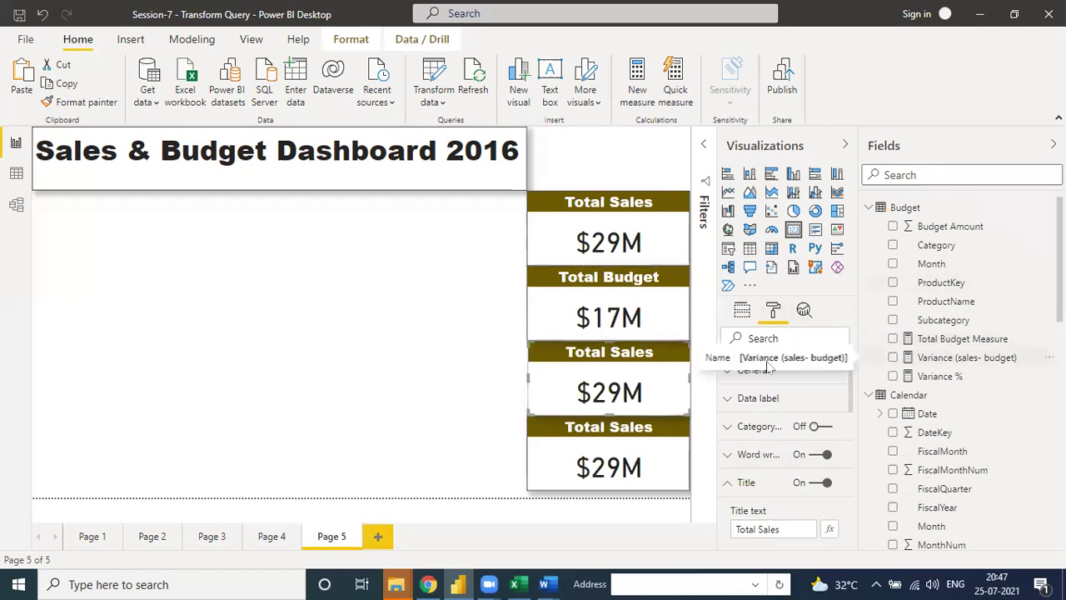
{"action": "left_click_drag", "start_coordinate": [953, 360], "coordinate": [629, 383]}
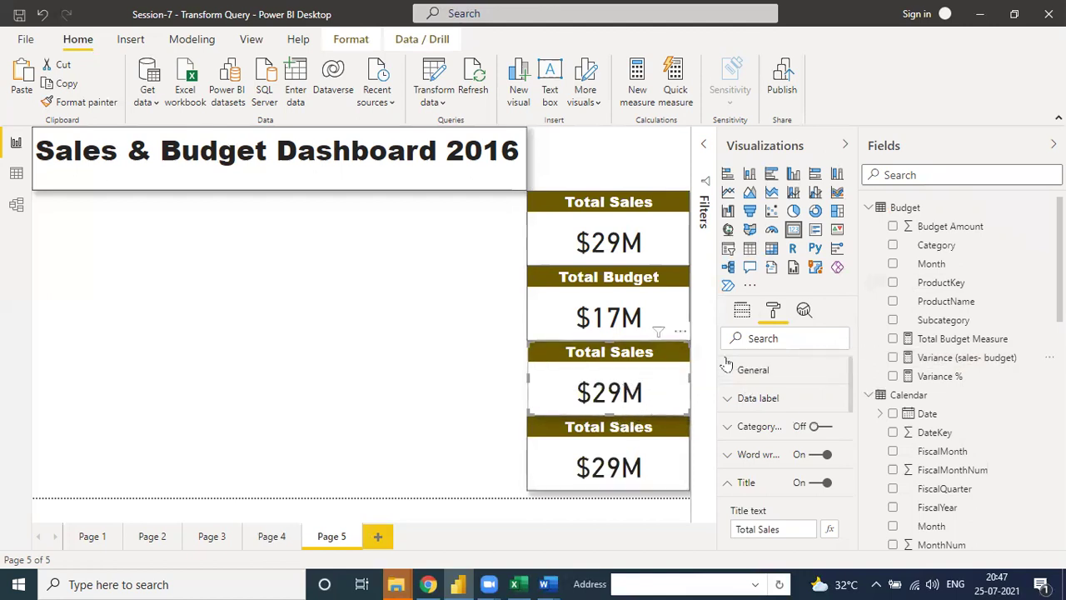
{"action": "left_click", "coordinate": [742, 310]}
{"action": "left_click", "coordinate": [846, 358]}
{"action": "left_click_drag", "start_coordinate": [950, 360], "coordinate": [733, 358]}
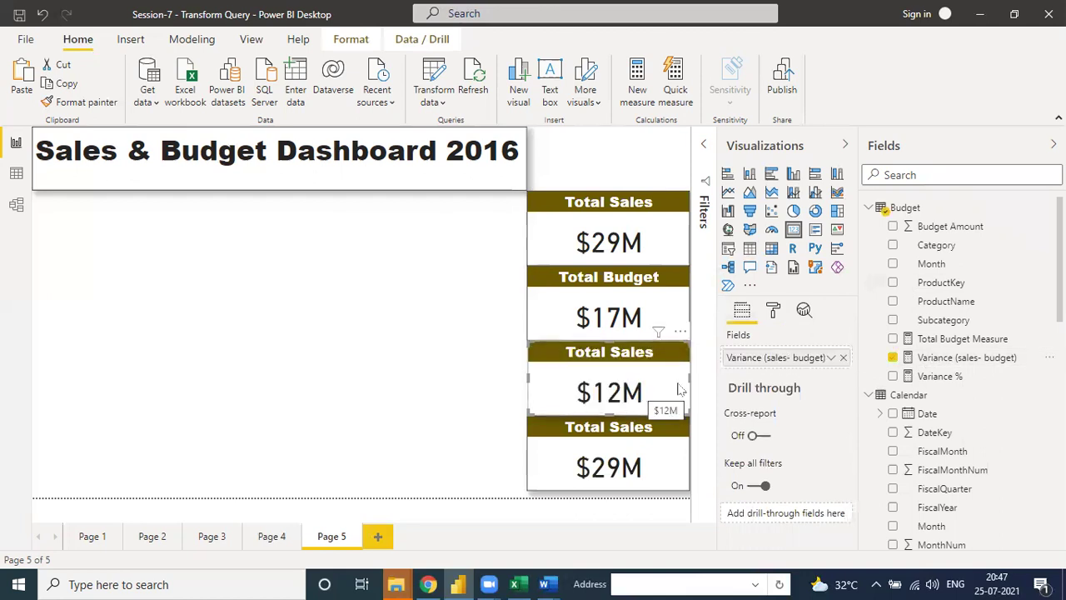
Step: Set the third card's title text to "Total Variance"
{"action": "left_click", "coordinate": [773, 311]}
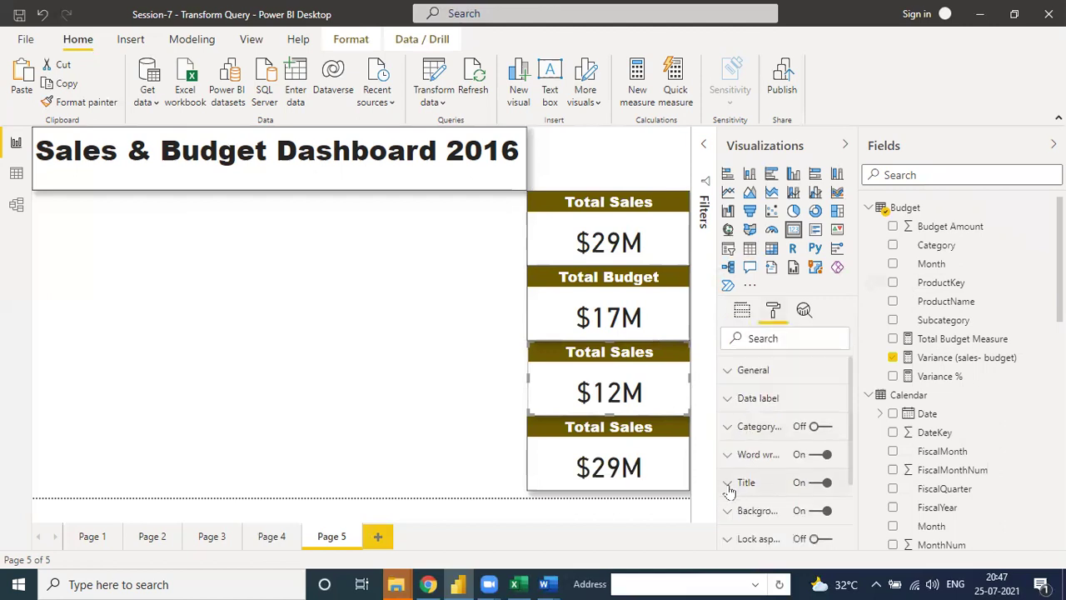
{"action": "left_click", "coordinate": [731, 483]}
{"action": "left_click", "coordinate": [789, 530]}
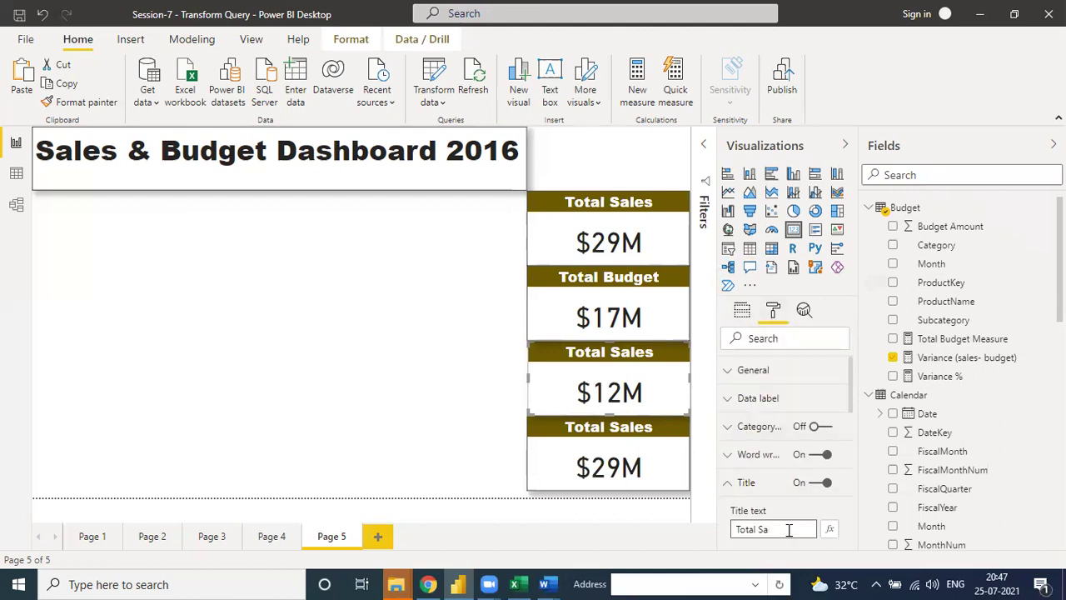
{"action": "type", "text": "Varian"}
Step: Replace the fourth card's field with Variance % from the Budget table
{"action": "left_click", "coordinate": [655, 465]}
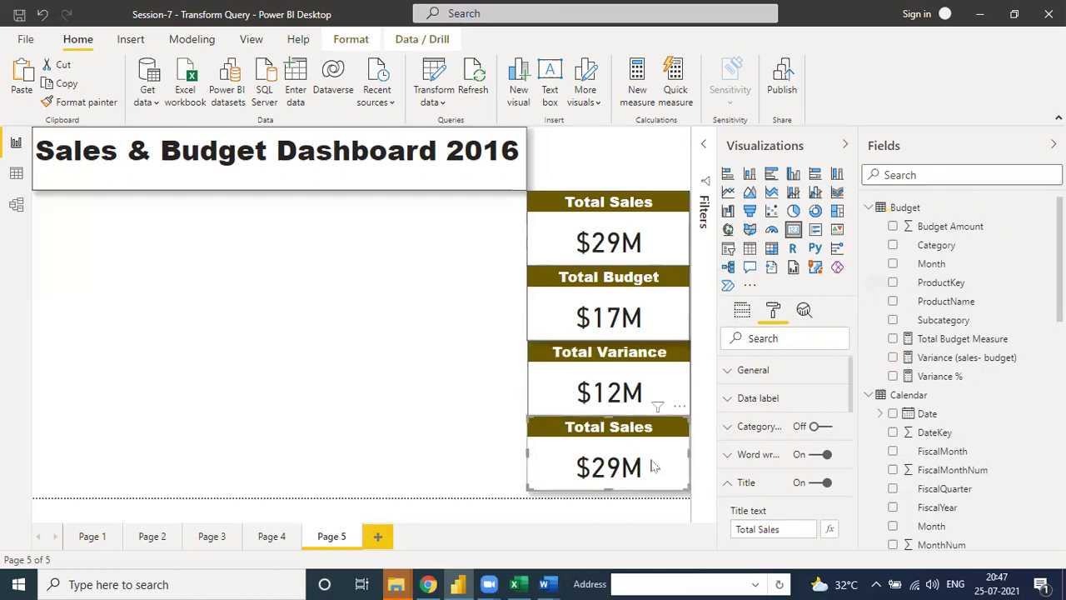
{"action": "left_click", "coordinate": [742, 311]}
{"action": "left_click", "coordinate": [841, 358]}
{"action": "left_click_drag", "start_coordinate": [931, 380], "coordinate": [766, 356]}
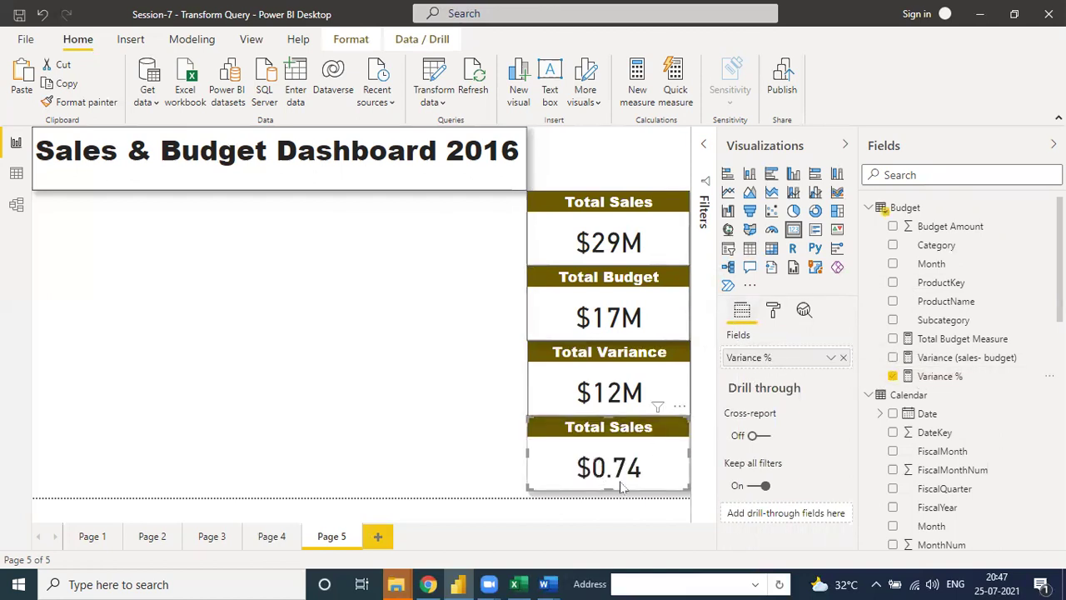
Step: Set the fourth card's title text to "Variance %"
{"action": "left_click", "coordinate": [773, 310]}
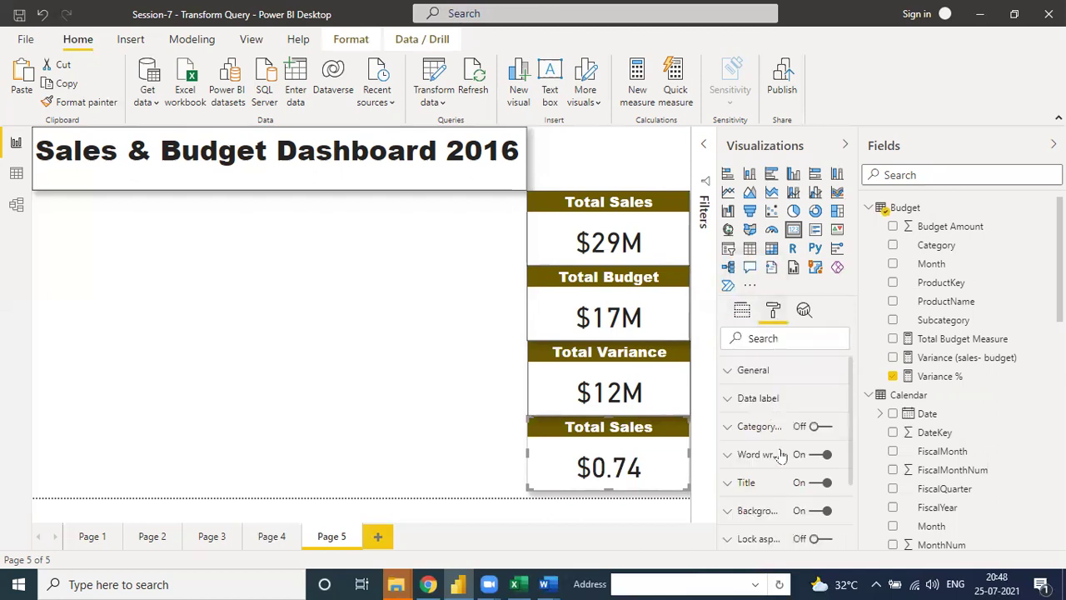
{"action": "left_click", "coordinate": [733, 485]}
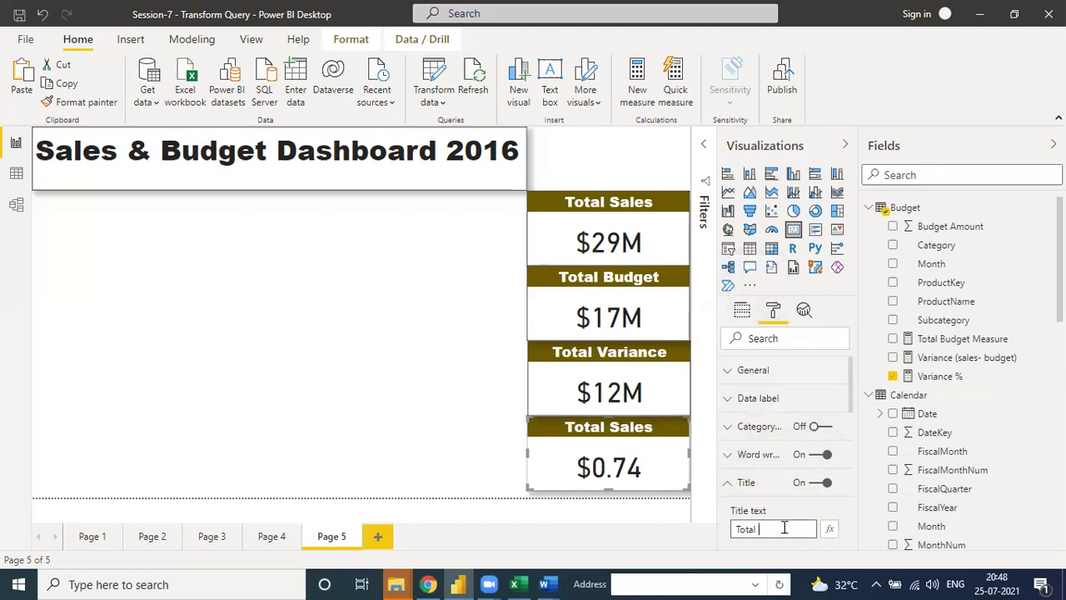
{"action": "type", "text": "Variance %"}
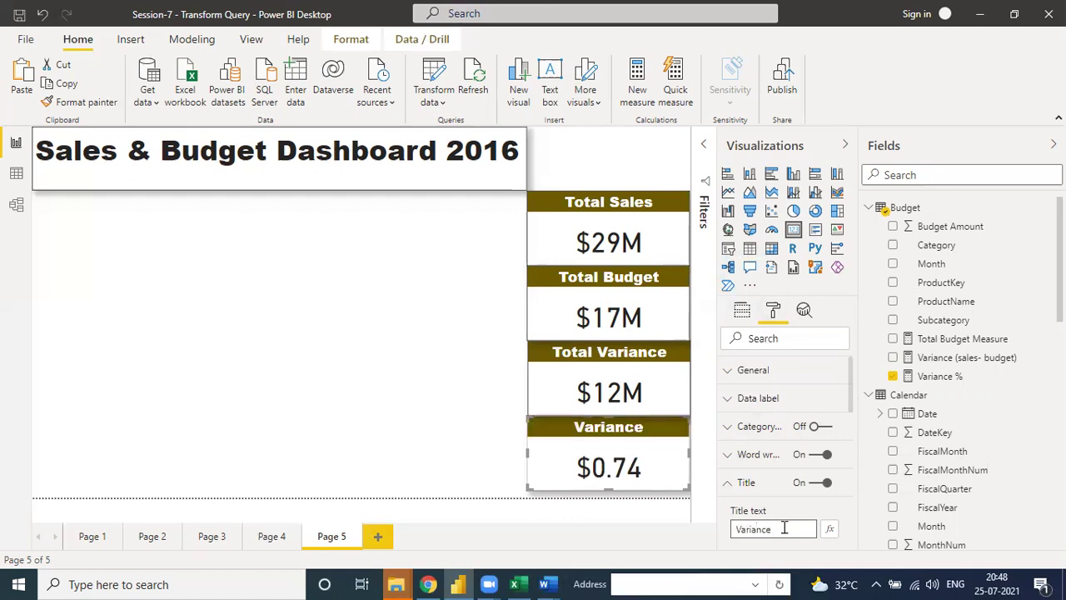
{"action": "left_click", "coordinate": [430, 323]}
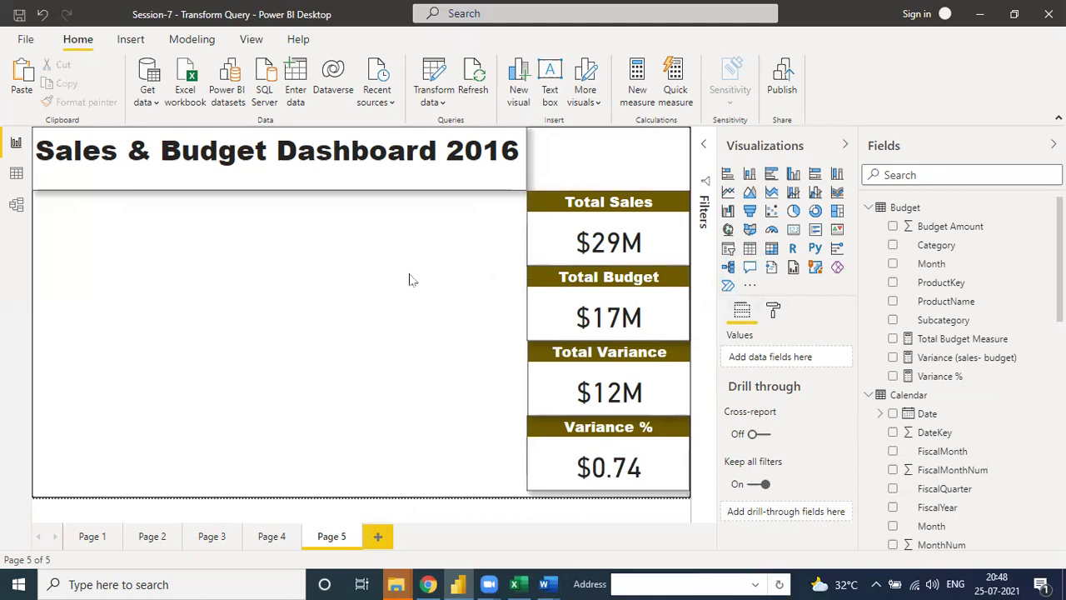
Step: Add a slicer to the page using the Year field from the Calendar table
{"action": "left_click", "coordinate": [726, 250]}
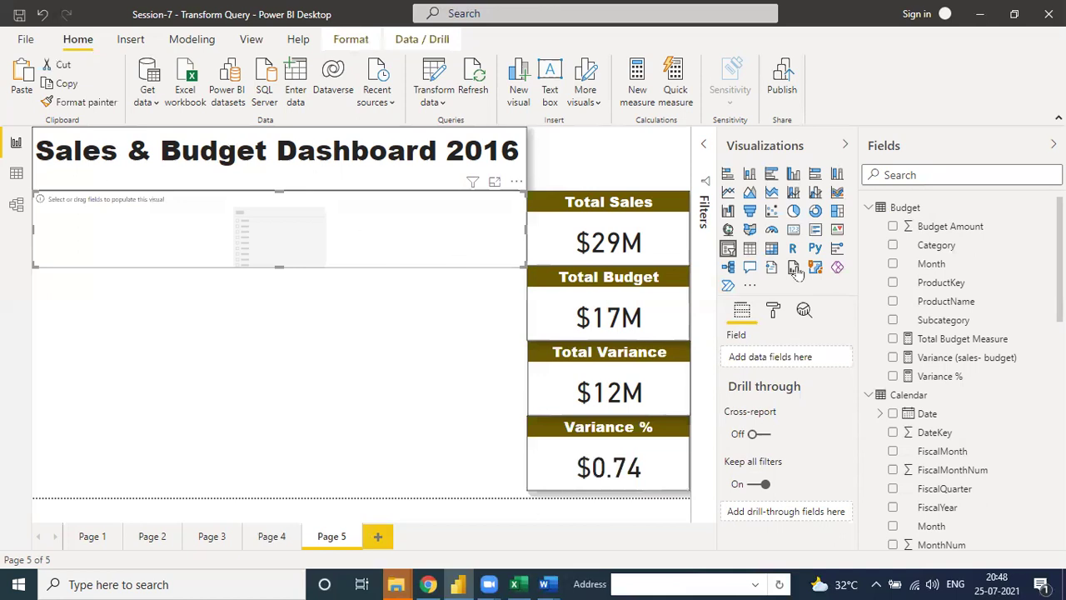
{"action": "scroll", "coordinate": [926, 383], "scroll_direction": "down", "scroll_amount": 5}
{"action": "scroll", "coordinate": [927, 331], "scroll_direction": "up", "scroll_amount": 5}
{"action": "scroll", "coordinate": [922, 321], "scroll_direction": "down", "scroll_amount": 5}
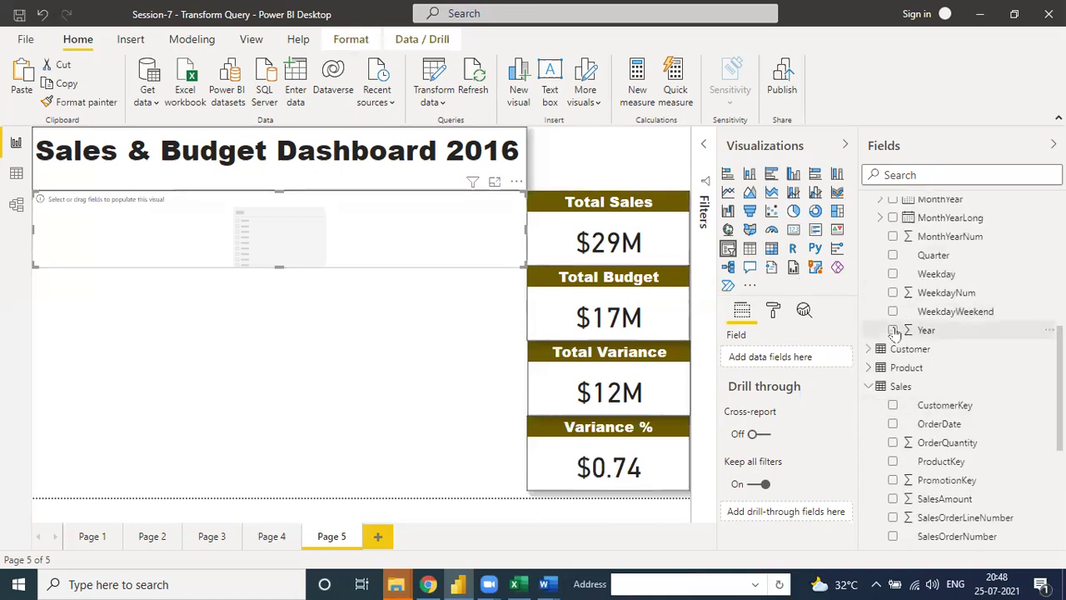
{"action": "left_click", "coordinate": [893, 331]}
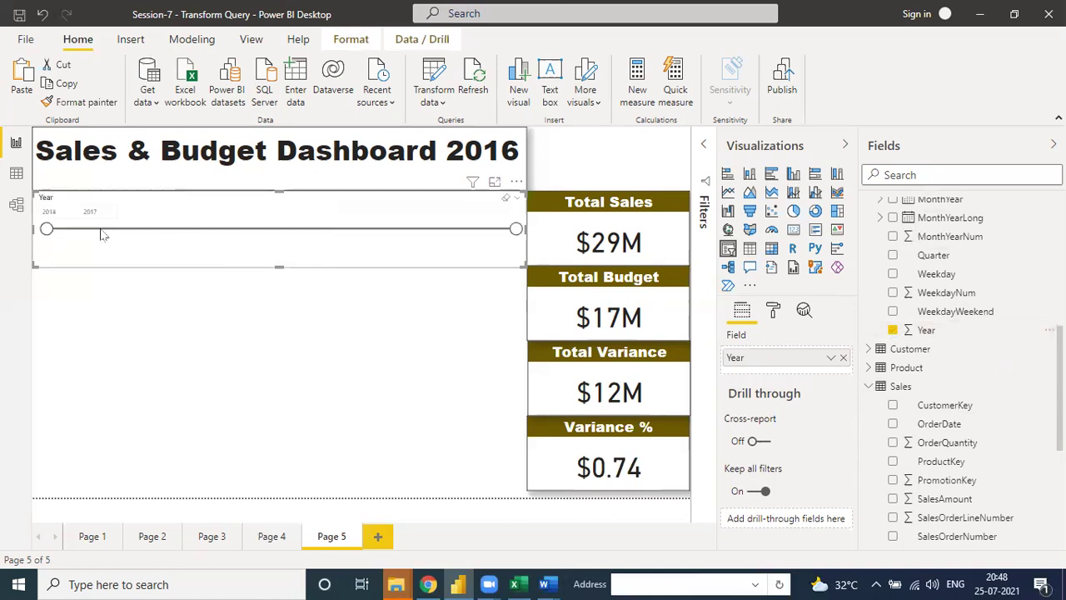
Step: Shrink the Year slicer and place it beside the dashboard title, directly above the Total Sales card
{"action": "left_click_drag", "start_coordinate": [516, 265], "coordinate": [237, 258]}
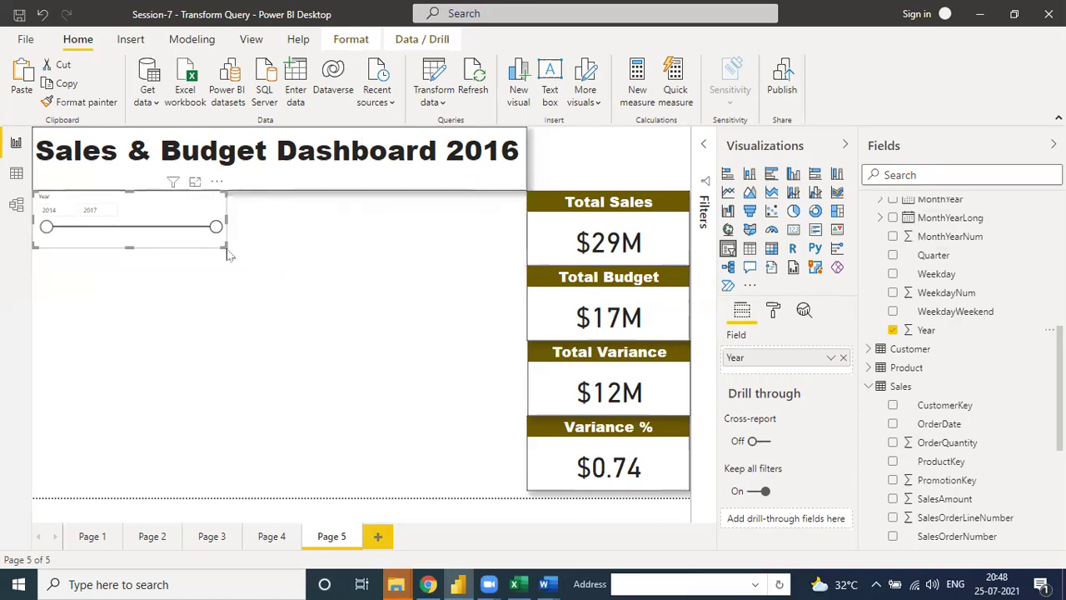
{"action": "left_click_drag", "start_coordinate": [200, 247], "coordinate": [168, 247]}
{"action": "left_click_drag", "start_coordinate": [138, 200], "coordinate": [690, 164]}
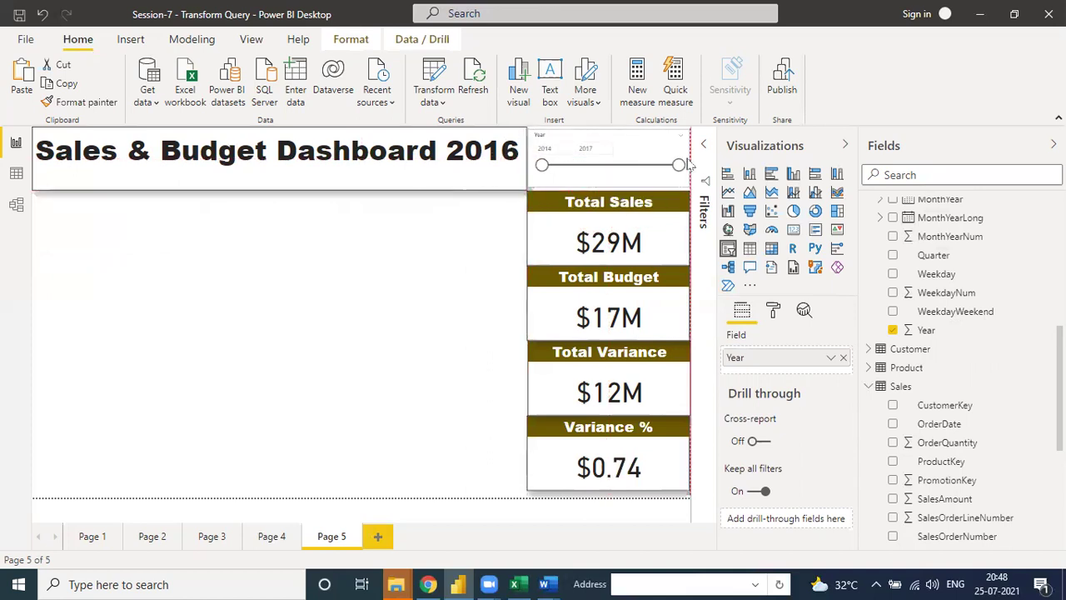
Step: Turn on the border and shadow for the Year slicer
{"action": "left_click", "coordinate": [774, 311]}
{"action": "scroll", "coordinate": [783, 450], "scroll_direction": "down", "scroll_amount": 2}
{"action": "left_click", "coordinate": [818, 486]}
{"action": "left_click", "coordinate": [819, 514]}
{"action": "scroll", "coordinate": [757, 433], "scroll_direction": "up", "scroll_amount": 1}
{"action": "scroll", "coordinate": [758, 429], "scroll_direction": "down", "scroll_amount": 1}
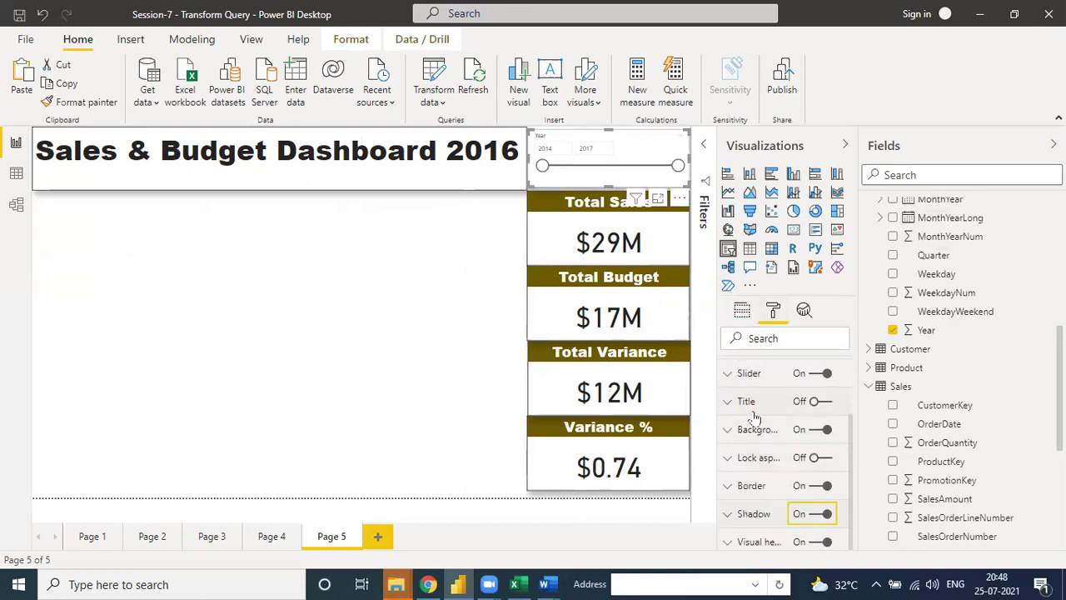
Step: Turn on the slicer's title and set its text to "Year"
{"action": "left_click", "coordinate": [815, 401]}
{"action": "left_click", "coordinate": [761, 447]}
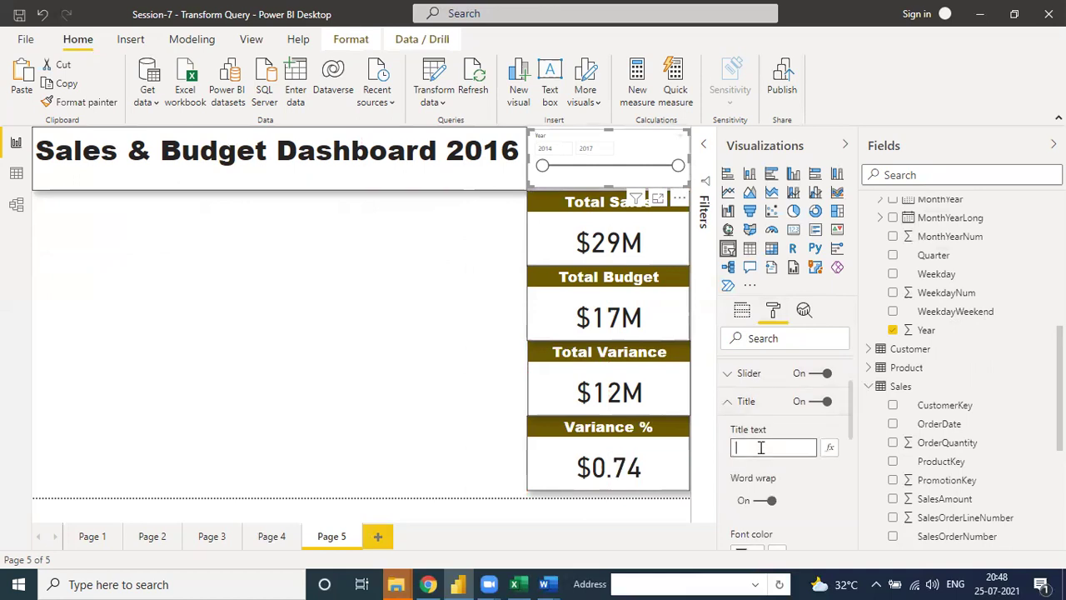
{"action": "scroll", "coordinate": [783, 471], "scroll_direction": "down", "scroll_amount": 5}
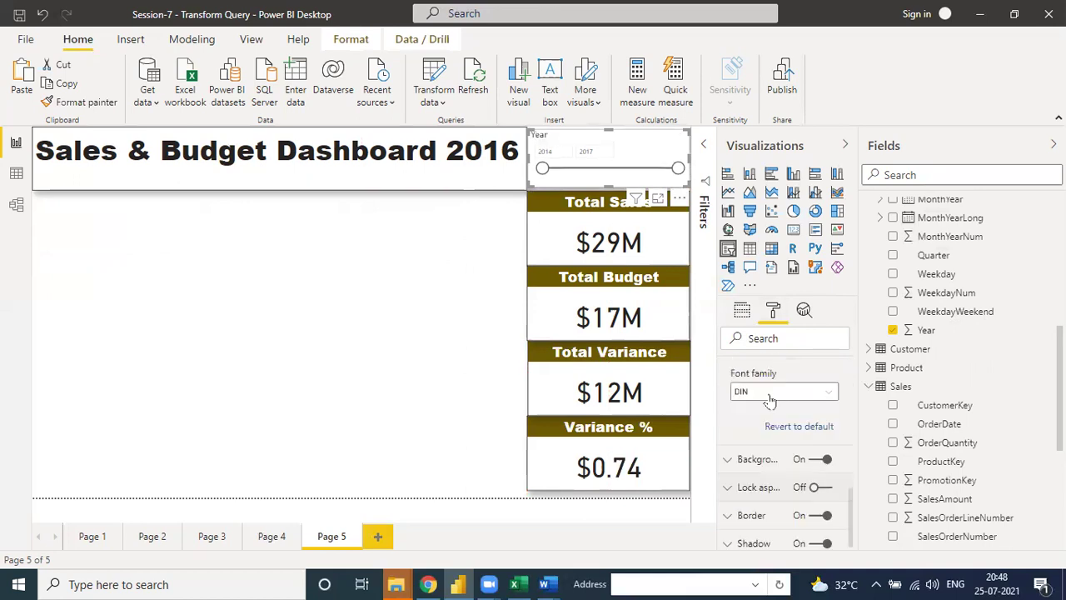
{"action": "scroll", "coordinate": [846, 491], "scroll_direction": "up", "scroll_amount": 3}
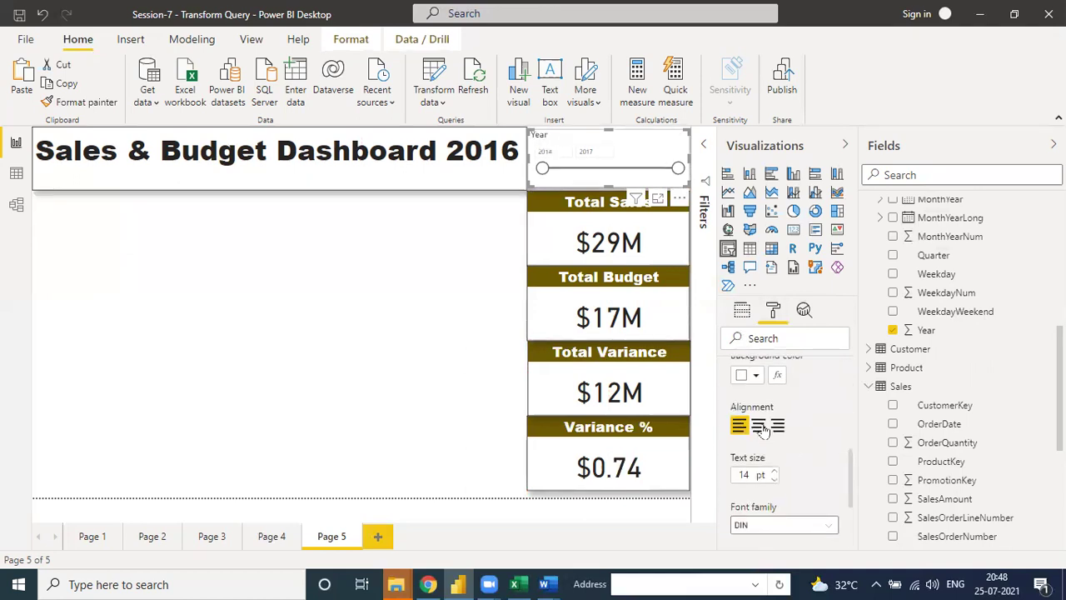
Step: Center the slicer's title and give it the same dark olive background as the card titles
{"action": "left_click", "coordinate": [755, 376]}
{"action": "left_click", "coordinate": [931, 190]}
{"action": "left_click", "coordinate": [756, 375]}
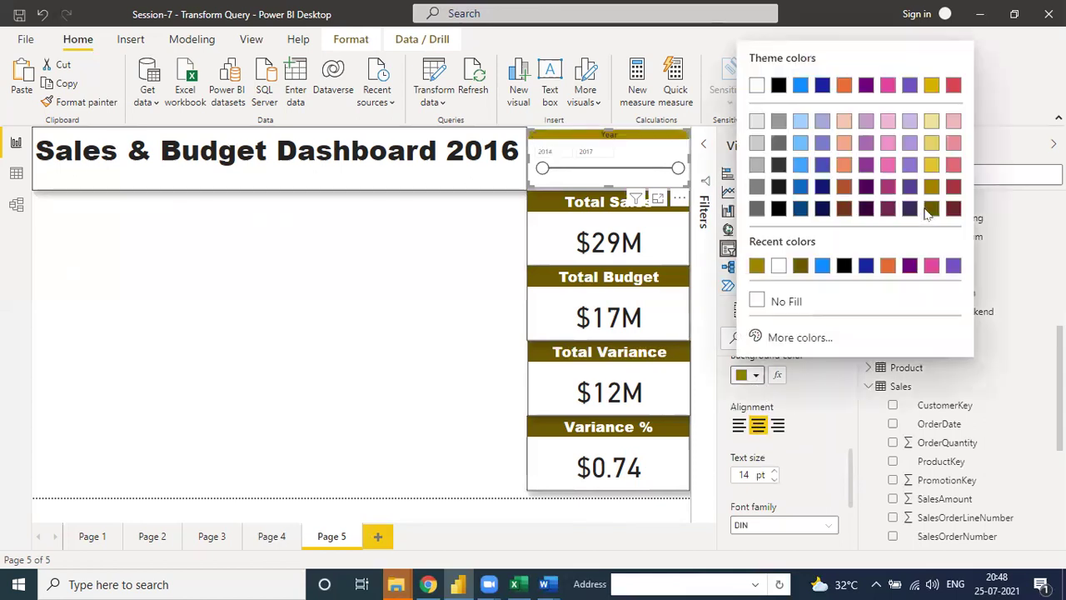
{"action": "left_click", "coordinate": [863, 432]}
Step: Set the slicer title's font color to white and its text size to 21 pt
{"action": "left_click_drag", "start_coordinate": [853, 459], "coordinate": [850, 438]}
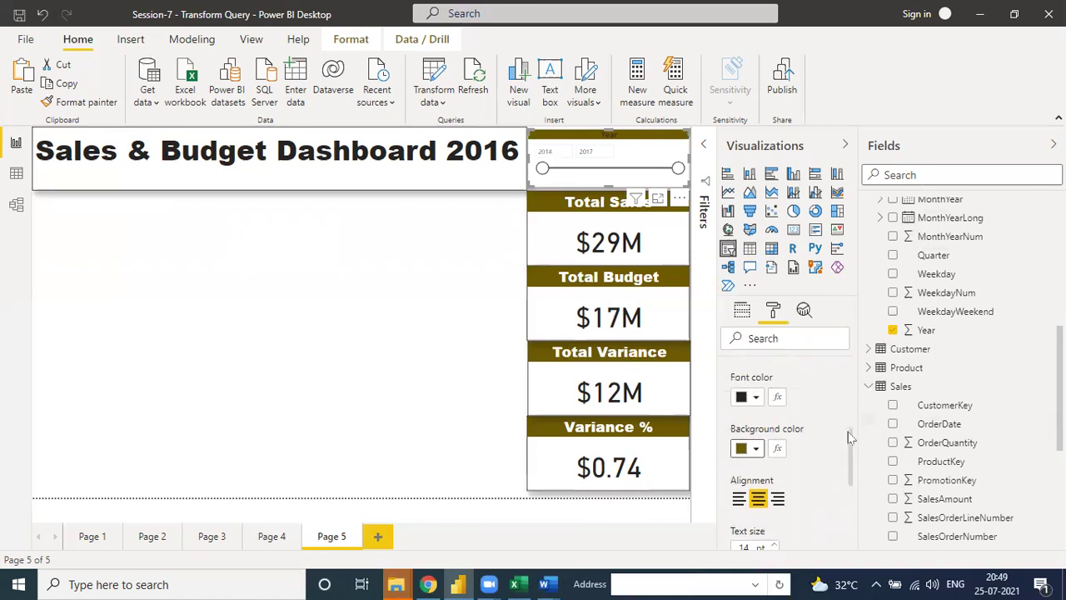
{"action": "left_click", "coordinate": [750, 397]}
{"action": "left_click", "coordinate": [756, 147]}
{"action": "scroll", "coordinate": [853, 501], "scroll_direction": "down", "scroll_amount": 2}
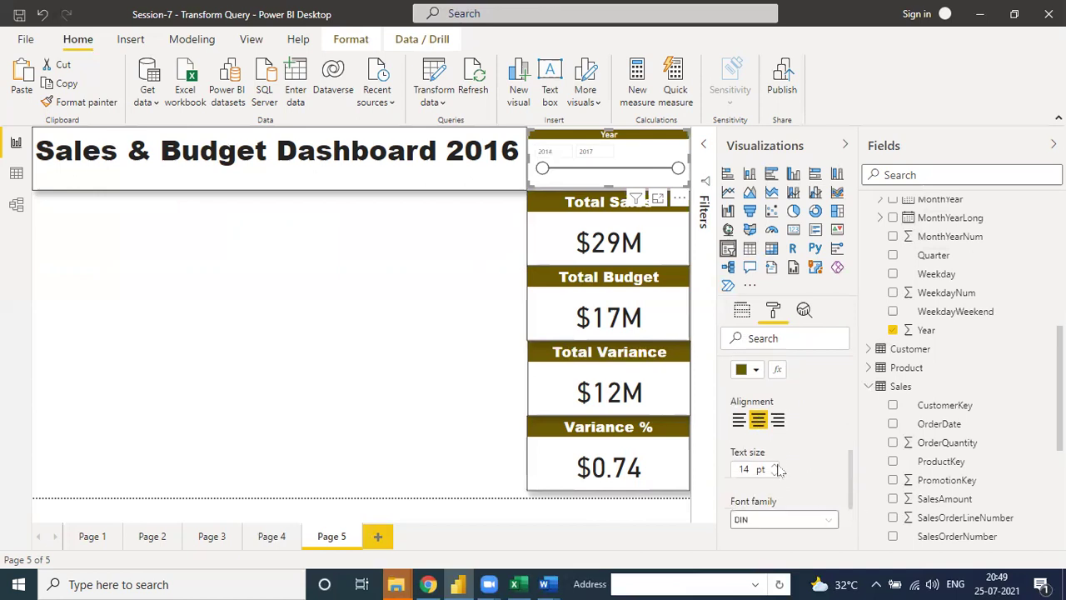
{"action": "left_click", "coordinate": [773, 470]}
{"action": "left_click", "coordinate": [774, 472]}
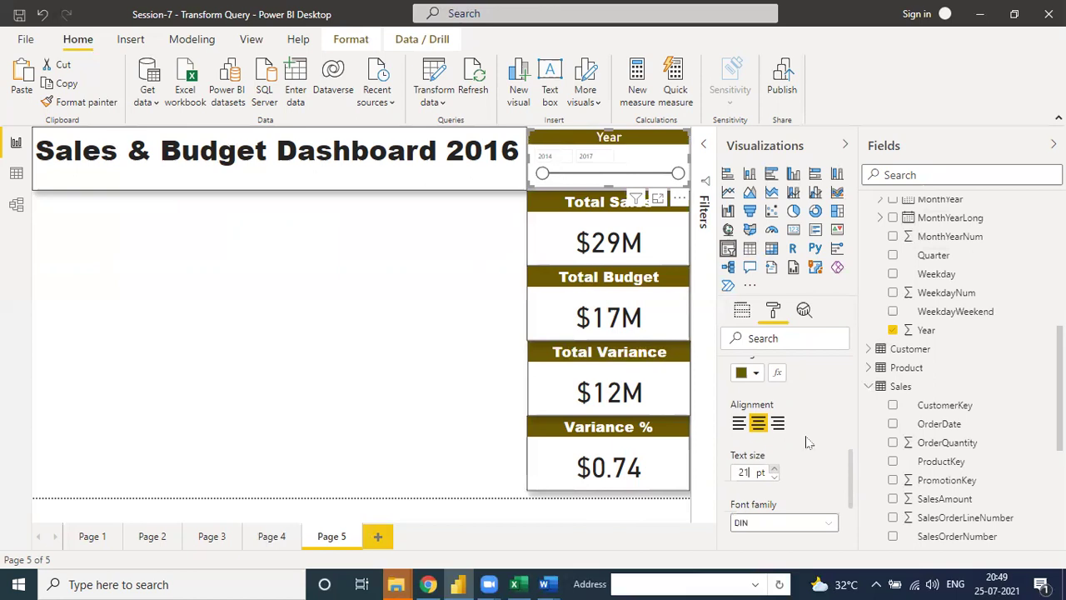
{"action": "scroll", "coordinate": [853, 499], "scroll_direction": "down", "scroll_amount": 2}
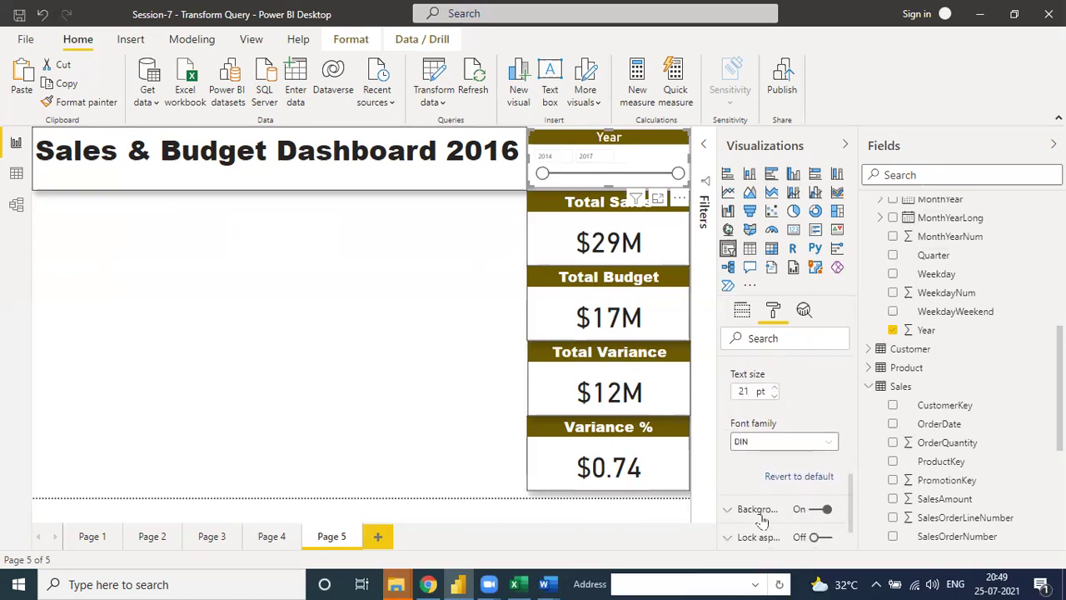
{"action": "left_click", "coordinate": [381, 349]}
Step: Try the Year slicer by moving its start year to 2015
{"action": "left_click_drag", "start_coordinate": [564, 177], "coordinate": [616, 179]}
{"action": "left_click", "coordinate": [549, 171]}
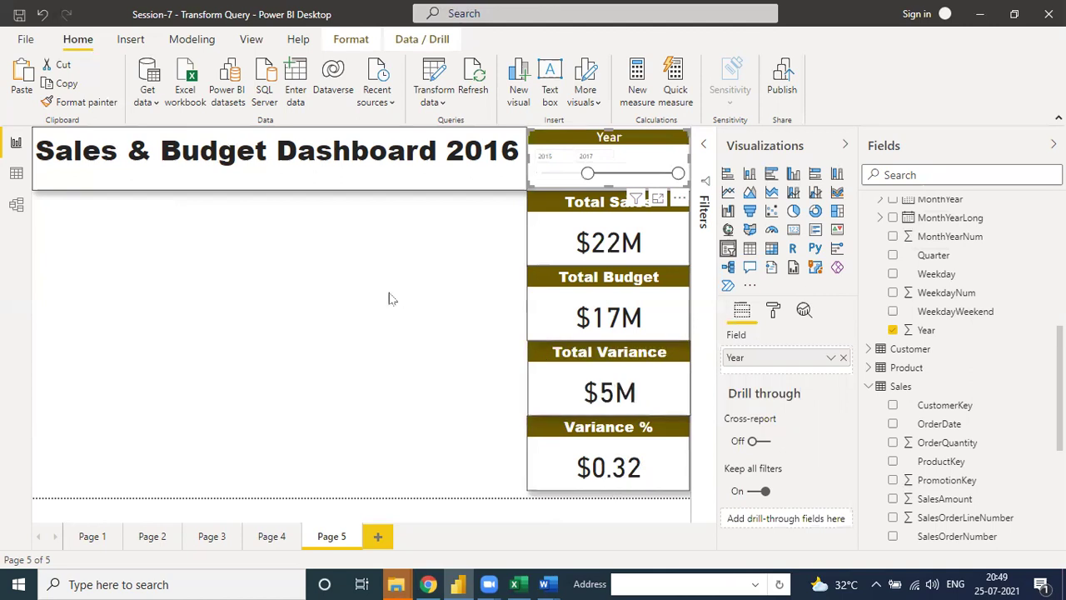
{"action": "left_click", "coordinate": [314, 273]}
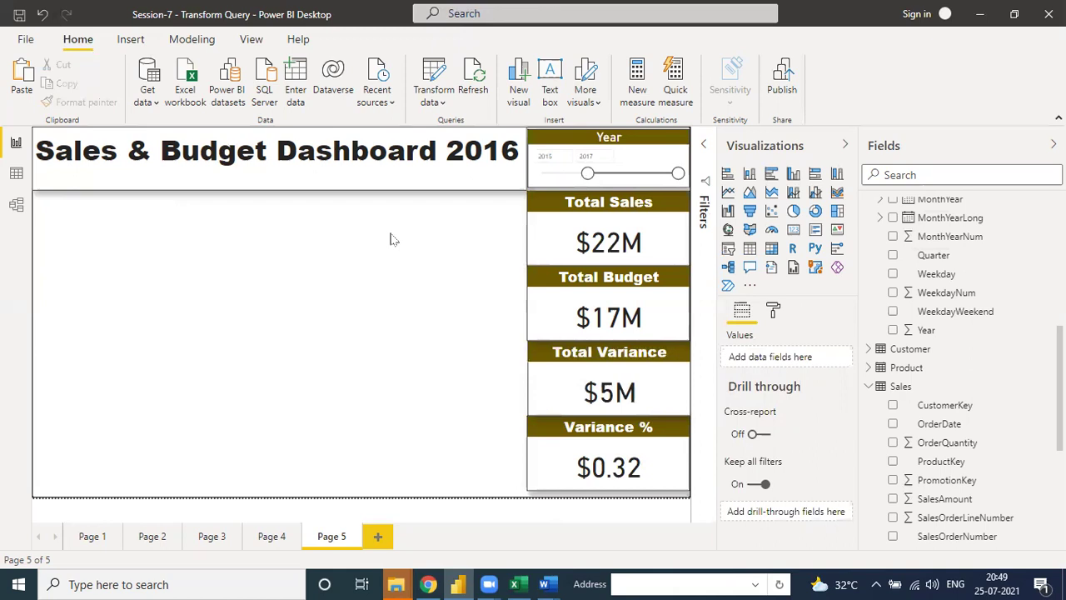
Step: Add a clustered column chart and size it to fill about half the blank width directly below the dashboard title
{"action": "left_click", "coordinate": [794, 175]}
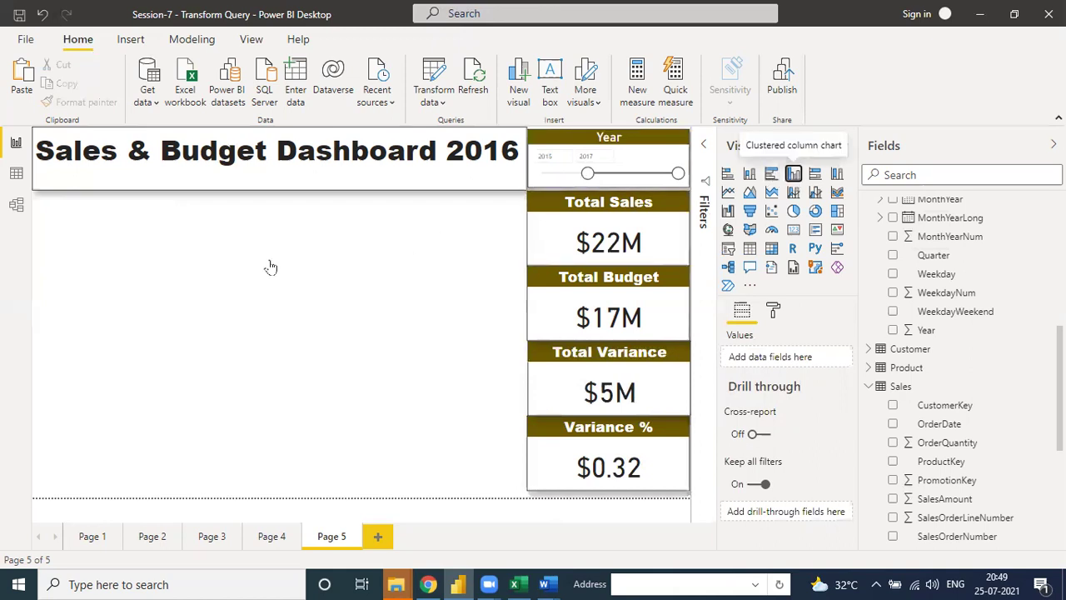
{"action": "left_click_drag", "start_coordinate": [379, 241], "coordinate": [367, 263]}
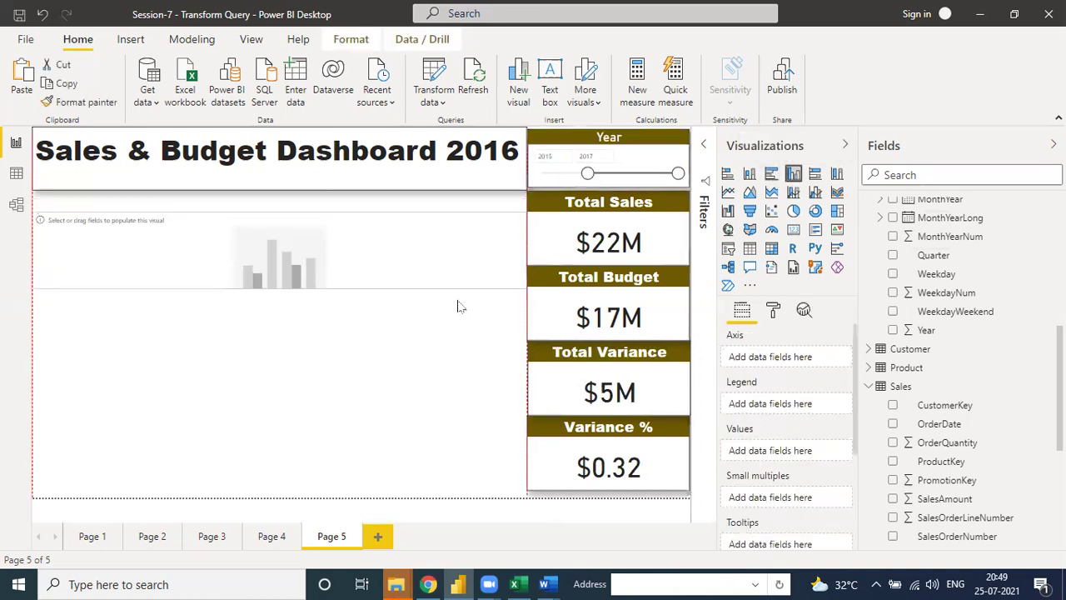
{"action": "left_click_drag", "start_coordinate": [524, 289], "coordinate": [348, 370]}
{"action": "left_click_drag", "start_coordinate": [233, 245], "coordinate": [228, 231]}
{"action": "left_click_drag", "start_coordinate": [345, 278], "coordinate": [230, 259]}
{"action": "left_click_drag", "start_coordinate": [305, 269], "coordinate": [268, 286]}
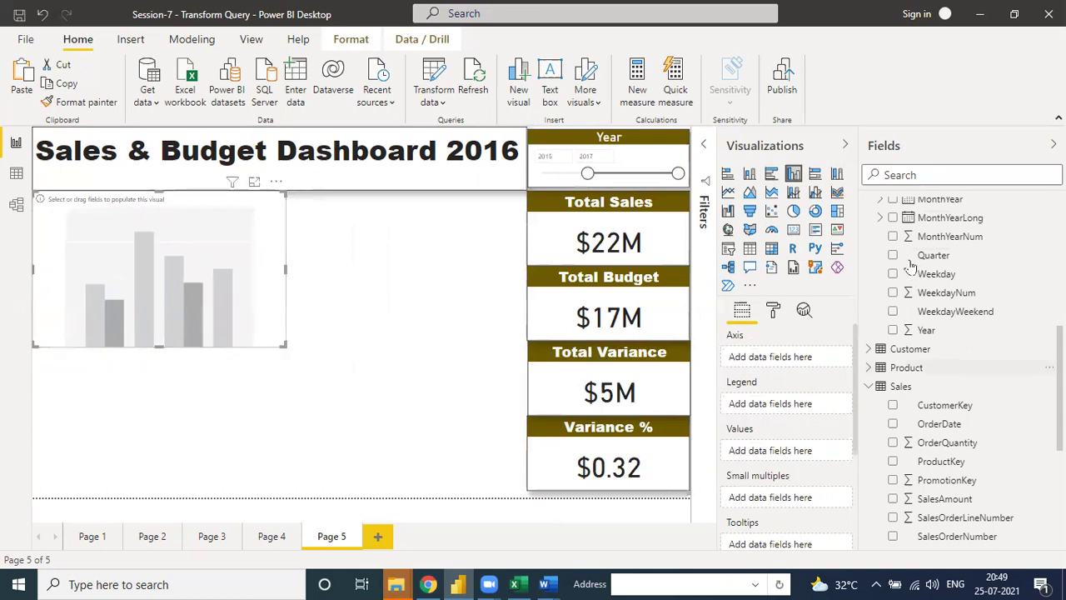
Step: Plot Total Sales Measure by Calendar Year in the column chart and set the Year slicer's start to 2014
{"action": "scroll", "coordinate": [912, 266], "scroll_direction": "up", "scroll_amount": 5}
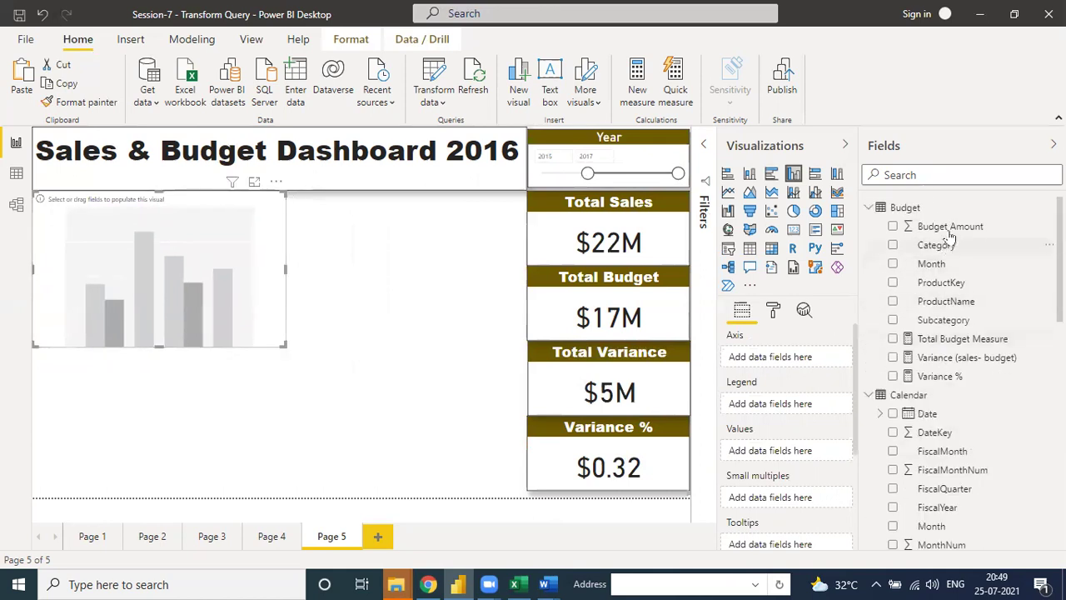
{"action": "scroll", "coordinate": [937, 383], "scroll_direction": "down", "scroll_amount": 10}
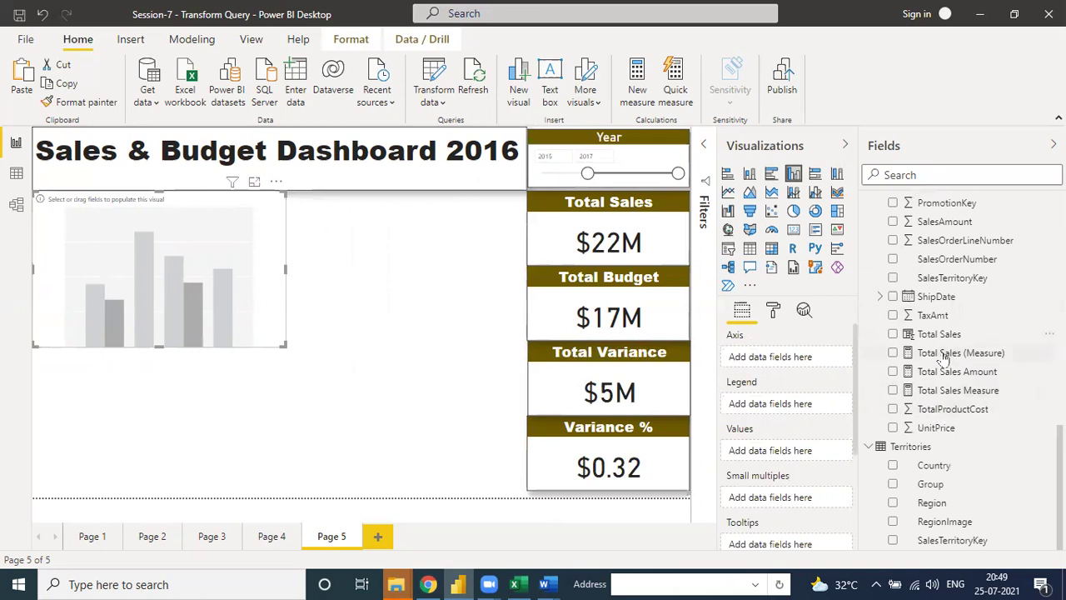
{"action": "scroll", "coordinate": [914, 412], "scroll_direction": "up", "scroll_amount": 5}
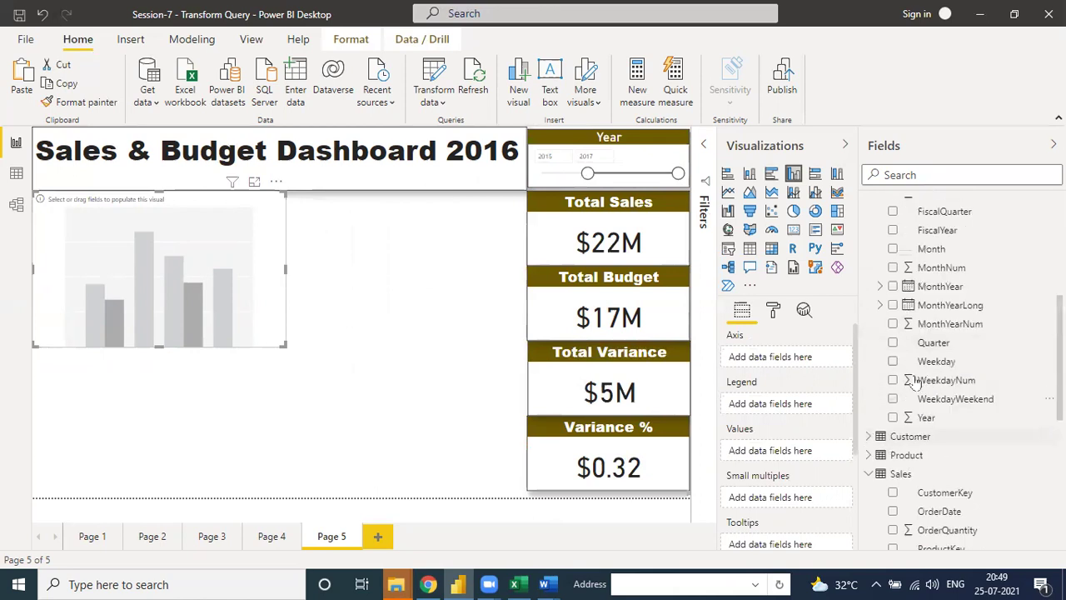
{"action": "left_click", "coordinate": [892, 418]}
{"action": "scroll", "coordinate": [924, 402], "scroll_direction": "down", "scroll_amount": 5}
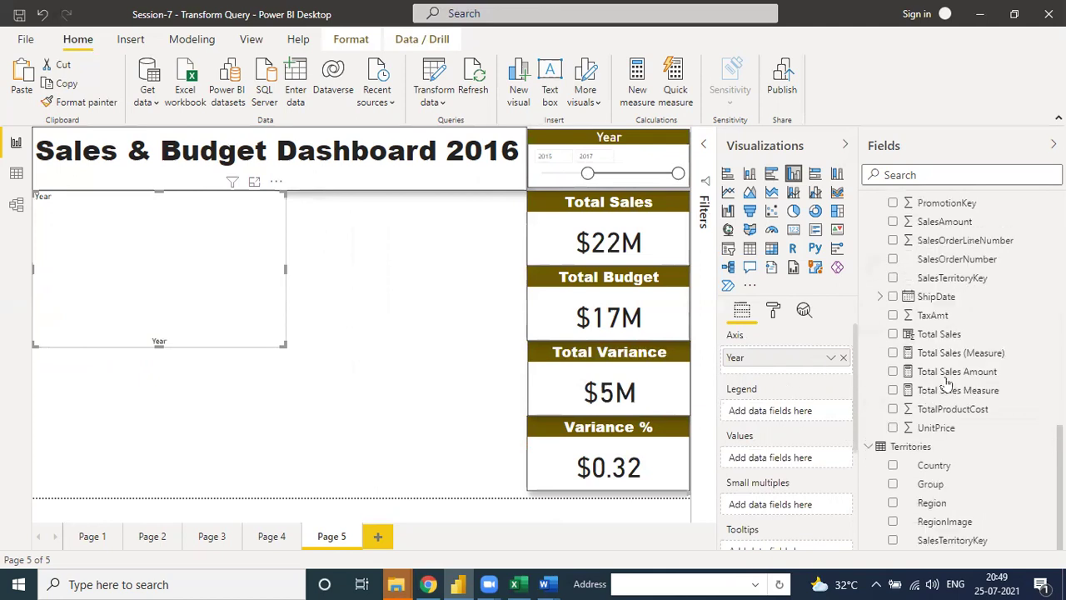
{"action": "scroll", "coordinate": [937, 403], "scroll_direction": "up", "scroll_amount": 6}
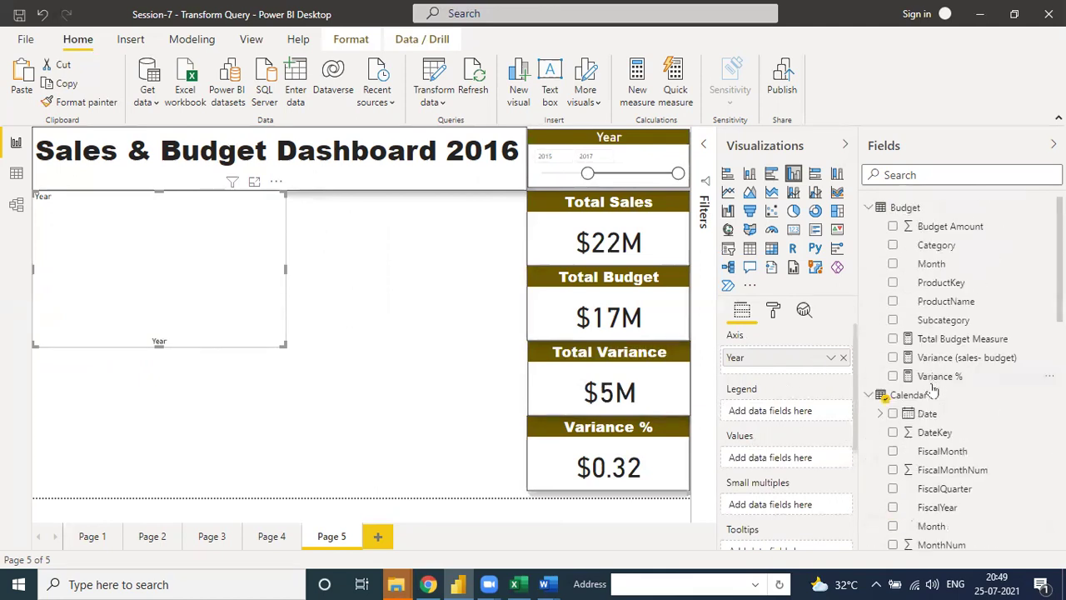
{"action": "scroll", "coordinate": [927, 389], "scroll_direction": "down", "scroll_amount": 6}
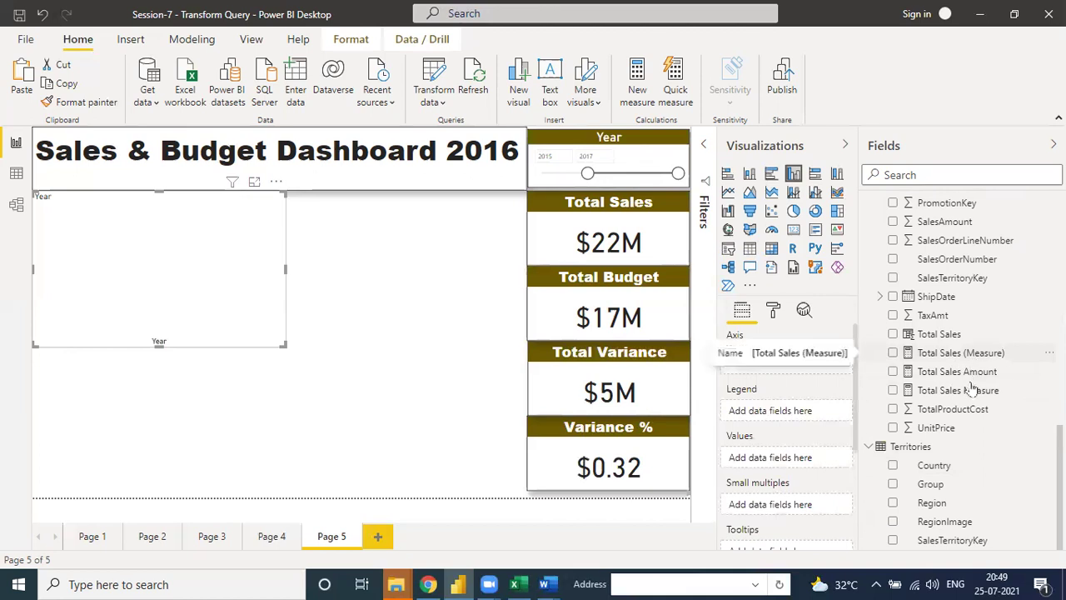
{"action": "left_click_drag", "start_coordinate": [958, 389], "coordinate": [804, 458]}
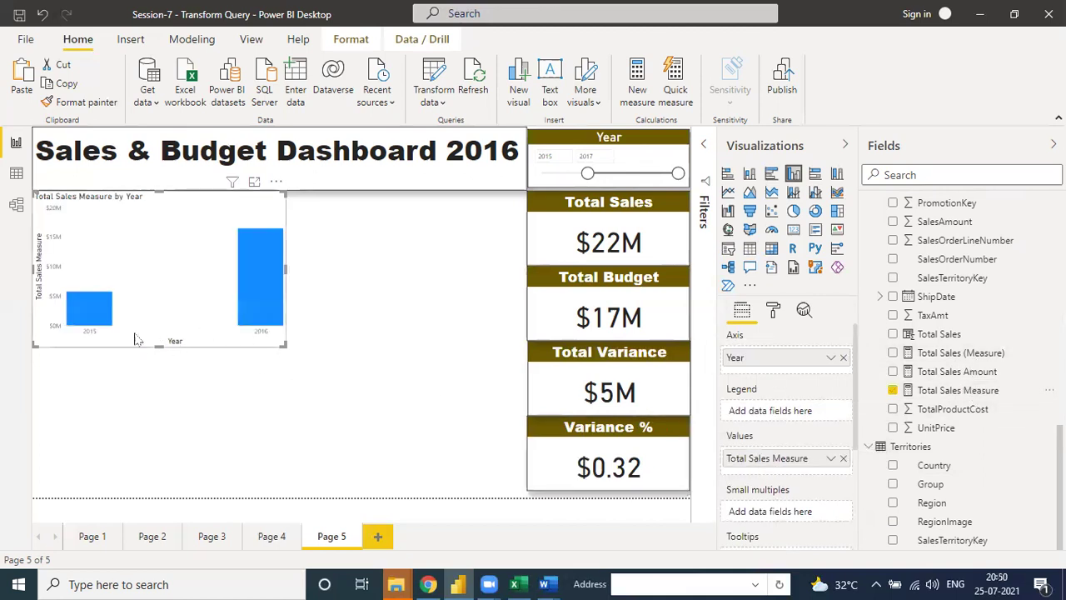
{"action": "left_click_drag", "start_coordinate": [587, 172], "coordinate": [510, 173]}
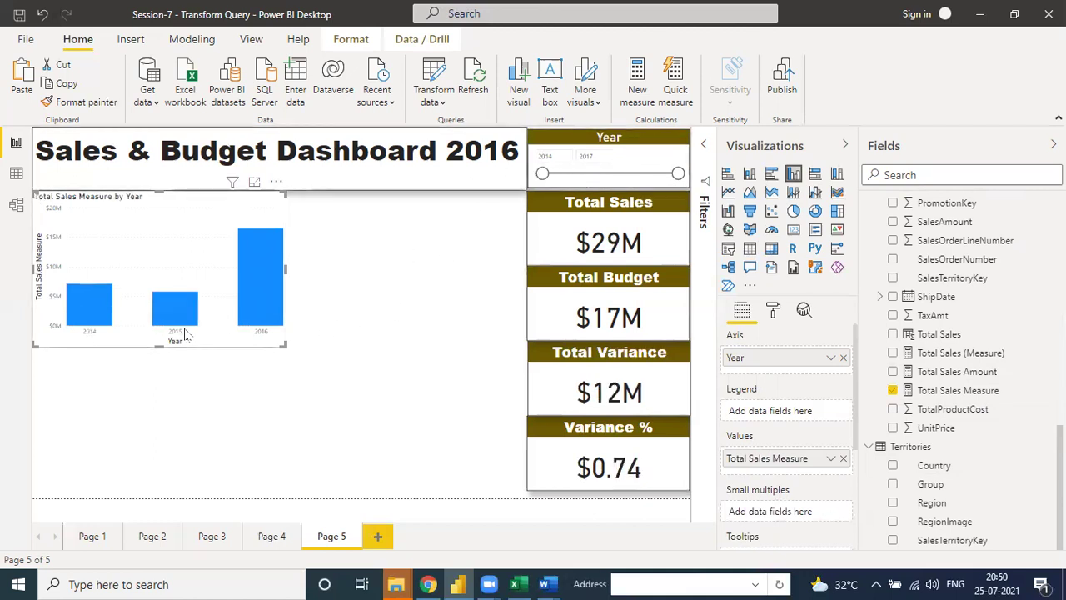
Step: Turn on the column chart's data labels and set their text size to 15 pt
{"action": "left_click", "coordinate": [774, 311]}
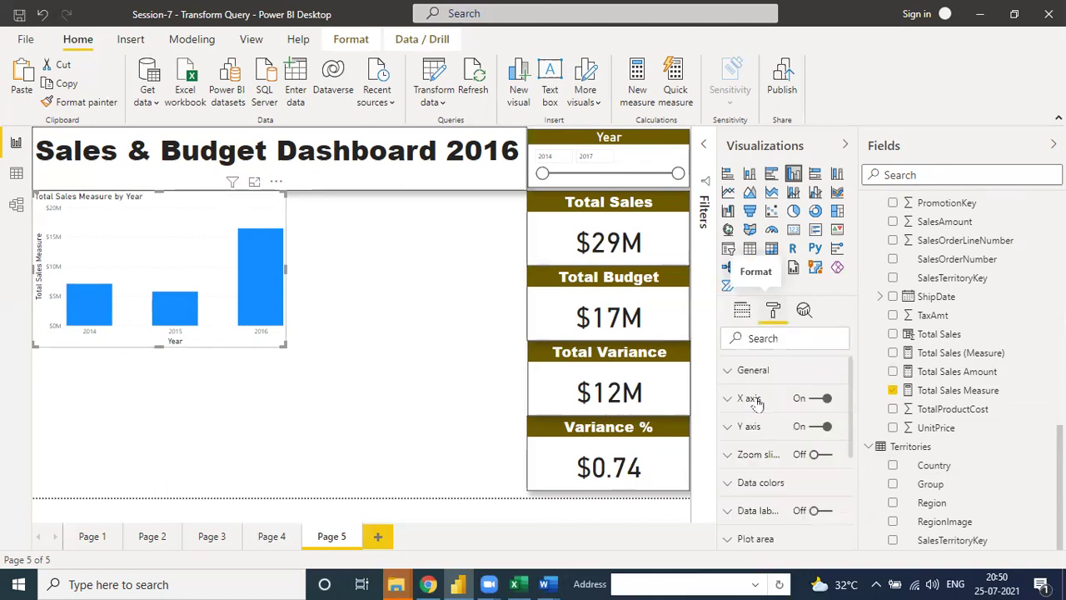
{"action": "left_click", "coordinate": [816, 511]}
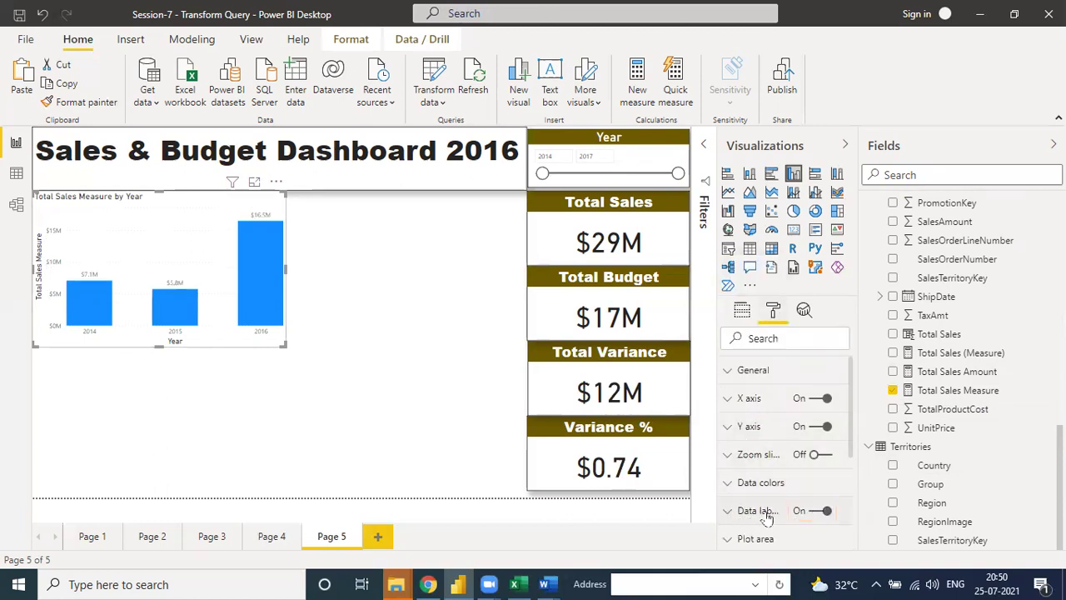
{"action": "left_click", "coordinate": [765, 511]}
{"action": "scroll", "coordinate": [800, 475], "scroll_direction": "down", "scroll_amount": 3}
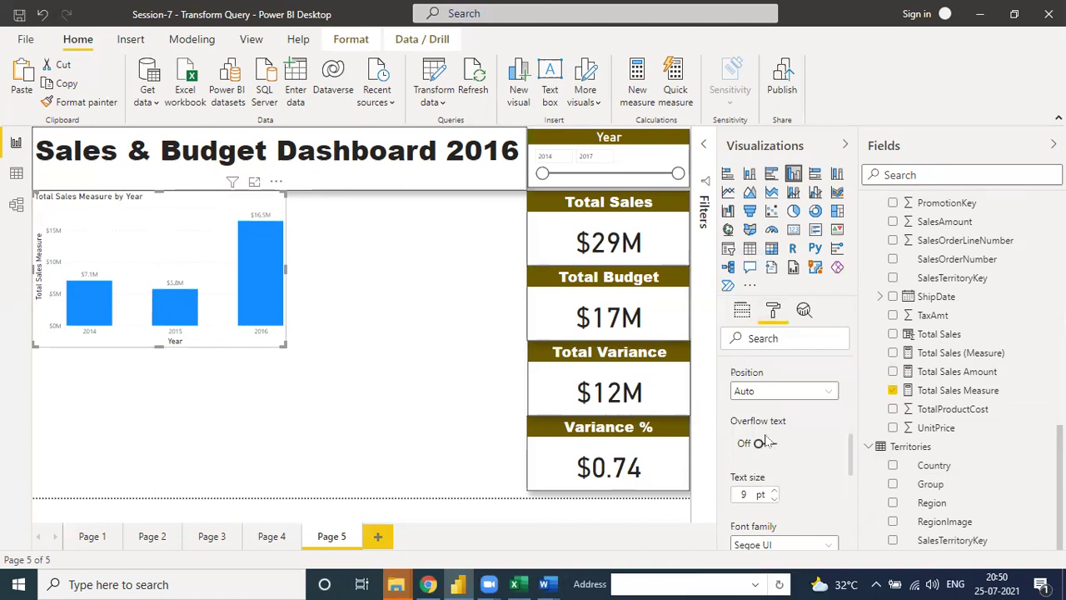
{"action": "left_click", "coordinate": [775, 491]}
{"action": "left_click", "coordinate": [775, 491]}
{"action": "left_click", "coordinate": [775, 492]}
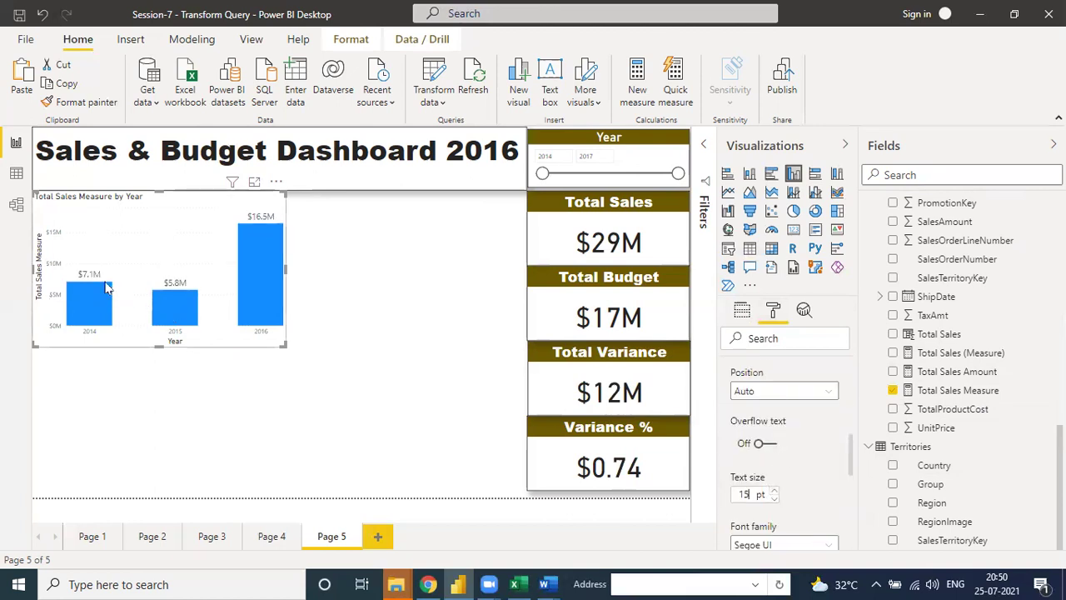
Step: Set the column chart's title text to "Total Sales"
{"action": "scroll", "coordinate": [848, 496], "scroll_direction": "down", "scroll_amount": 6}
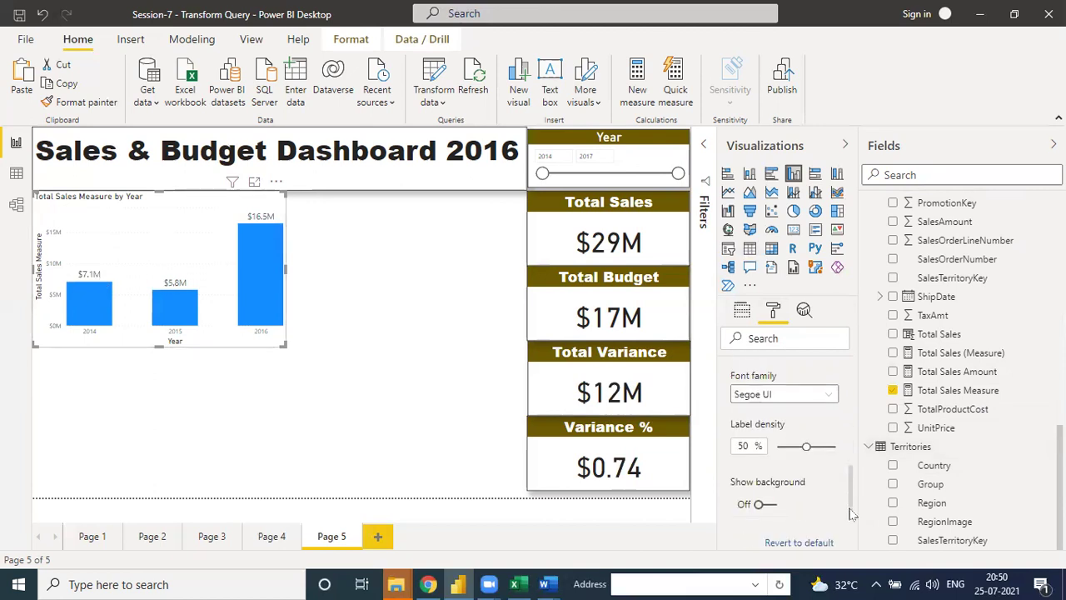
{"action": "left_click", "coordinate": [730, 458]}
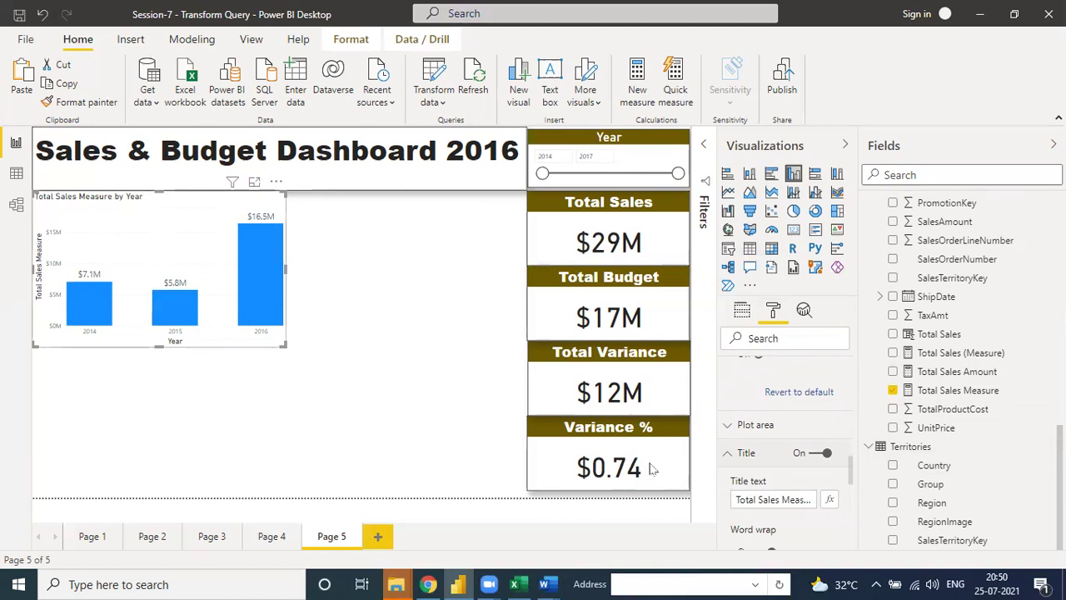
{"action": "left_click", "coordinate": [763, 499]}
{"action": "key", "text": "ctrl+a"}
{"action": "key", "text": "BackSpace"}
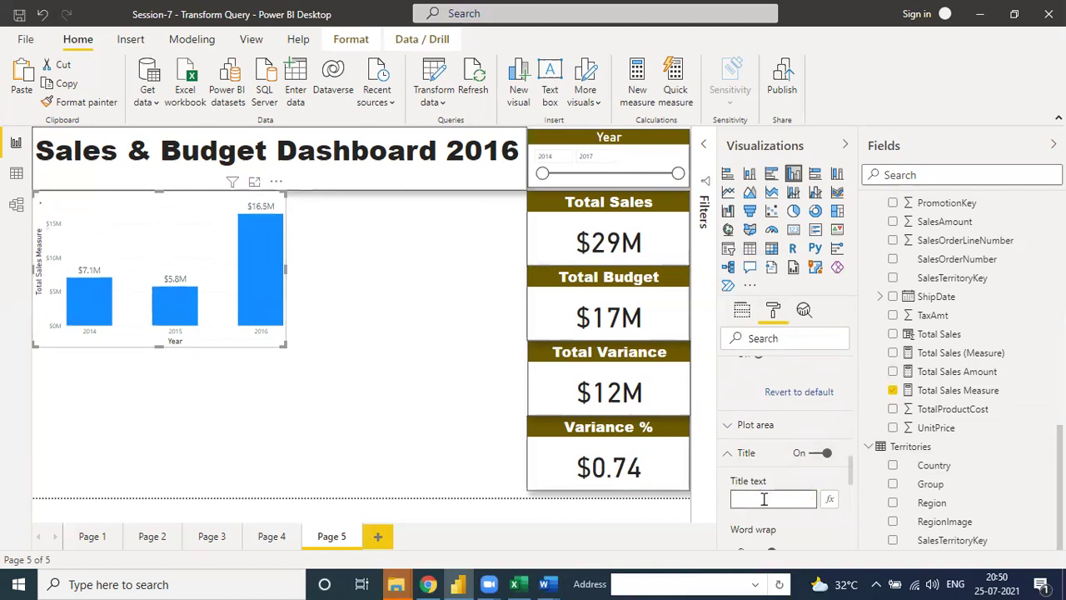
{"action": "type", "text": "Total Sales"}
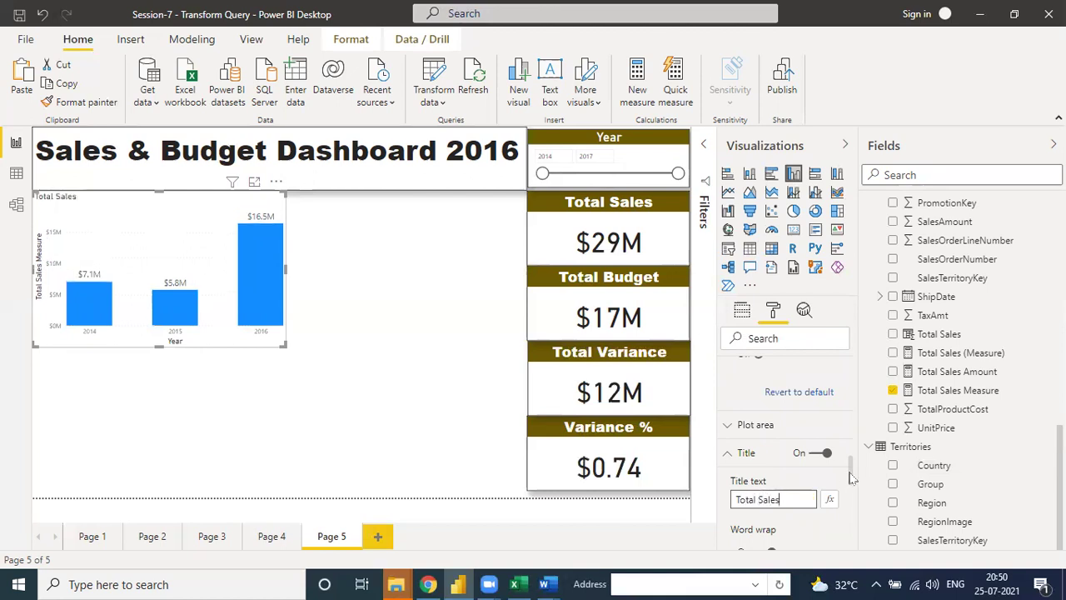
Step: Set the column chart's title font colour to white and its title background to the dark olive used on the cards
{"action": "scroll", "coordinate": [851, 476], "scroll_direction": "down", "scroll_amount": 3}
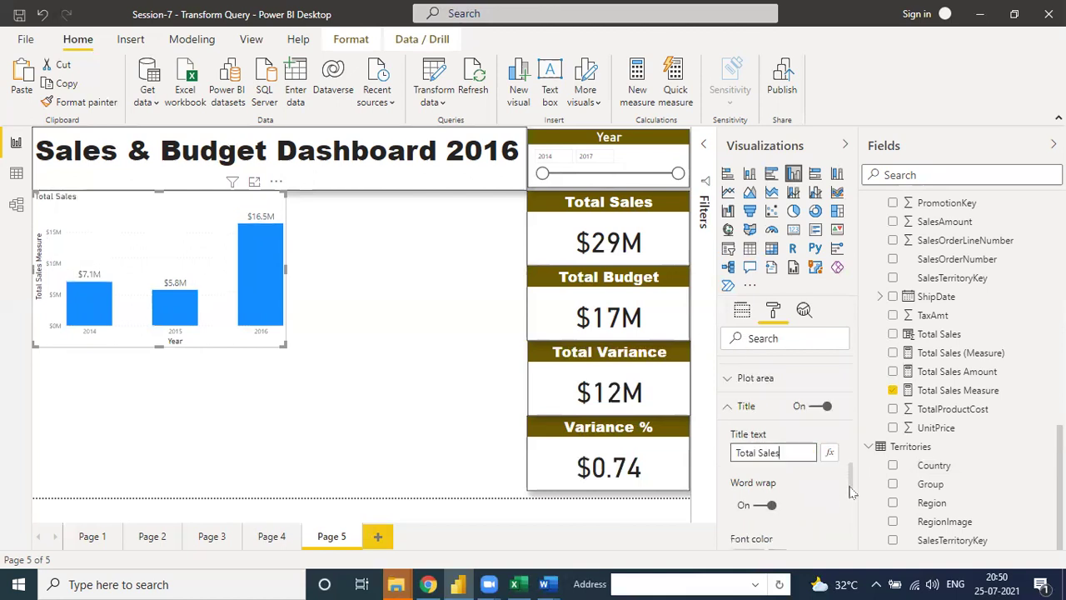
{"action": "left_click", "coordinate": [756, 455]}
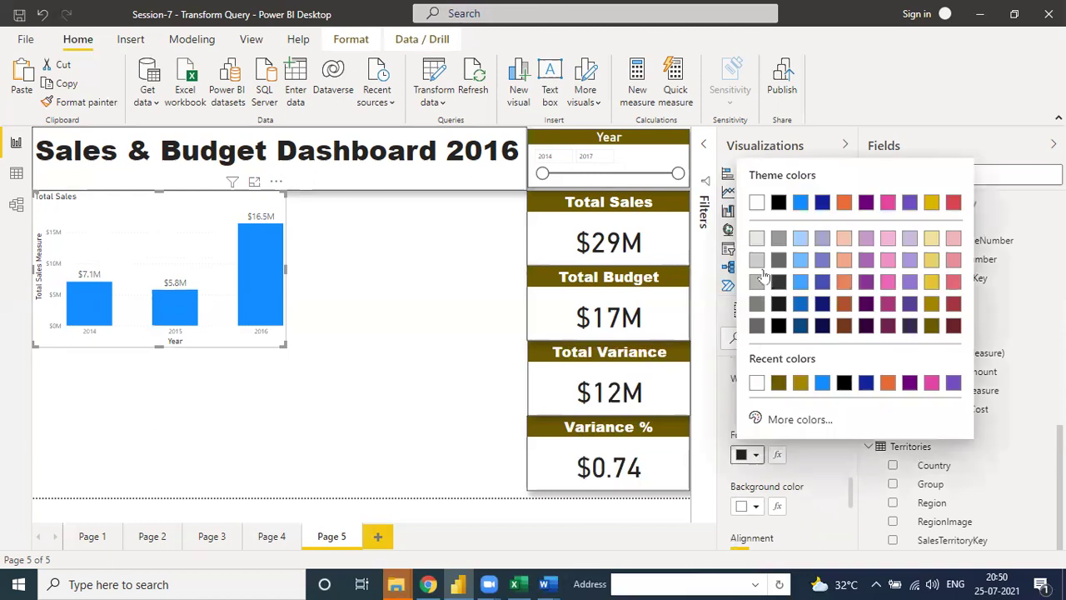
{"action": "left_click", "coordinate": [756, 204]}
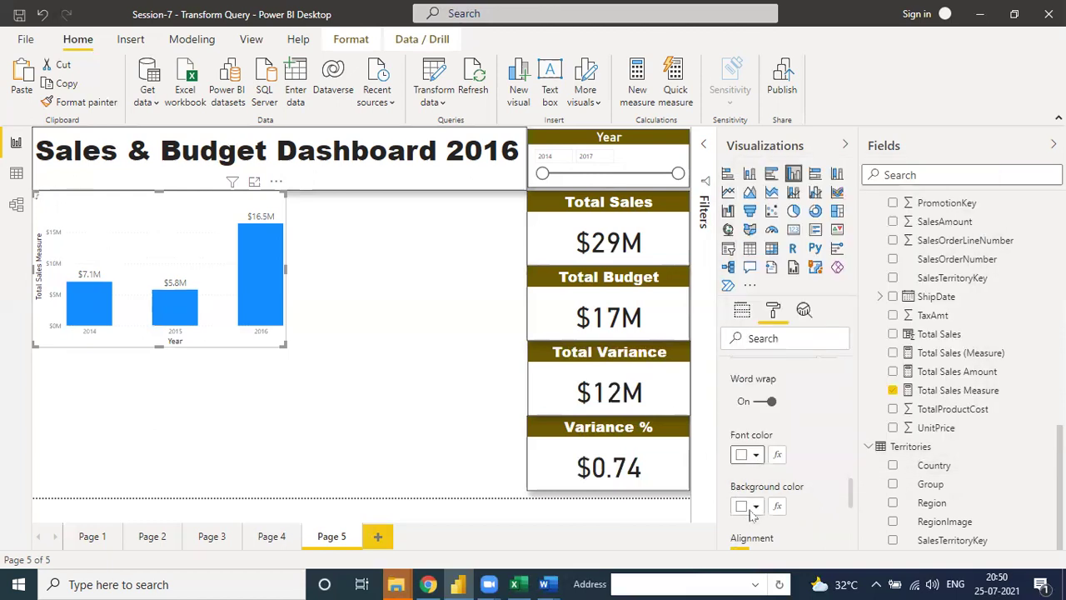
{"action": "left_click", "coordinate": [755, 507]}
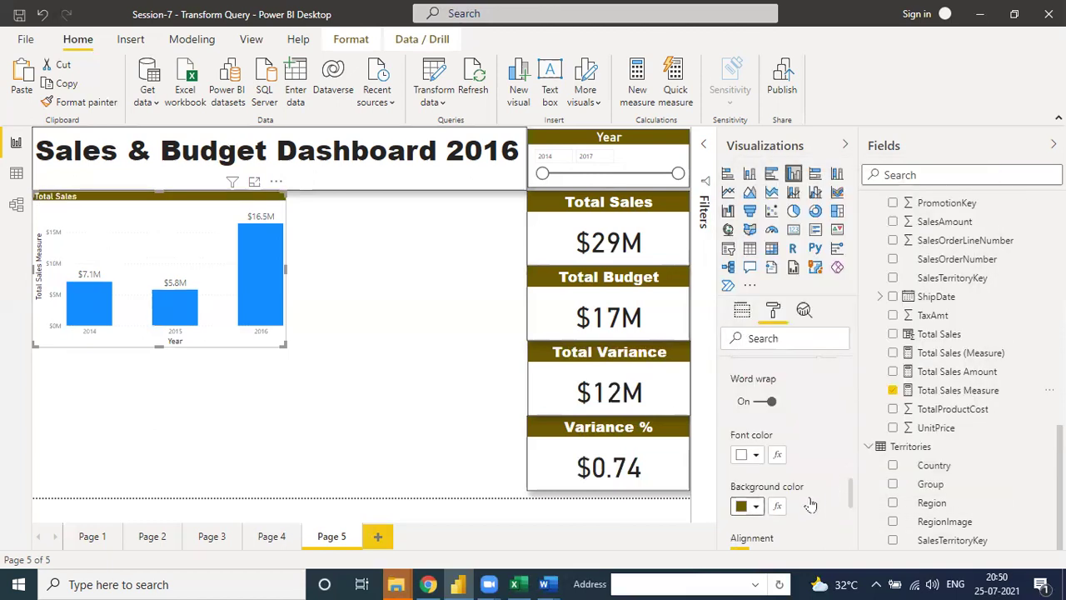
Step: Centre the column chart's title and set its text to 22 pt Arial Black
{"action": "scroll", "coordinate": [852, 502], "scroll_direction": "down", "scroll_amount": 3}
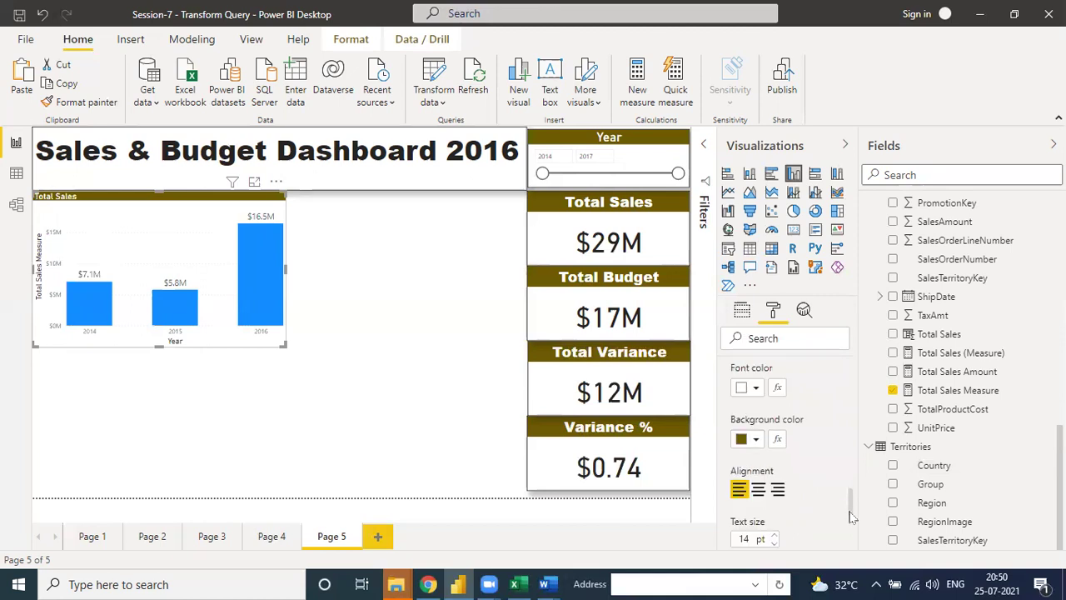
{"action": "left_click", "coordinate": [759, 450]}
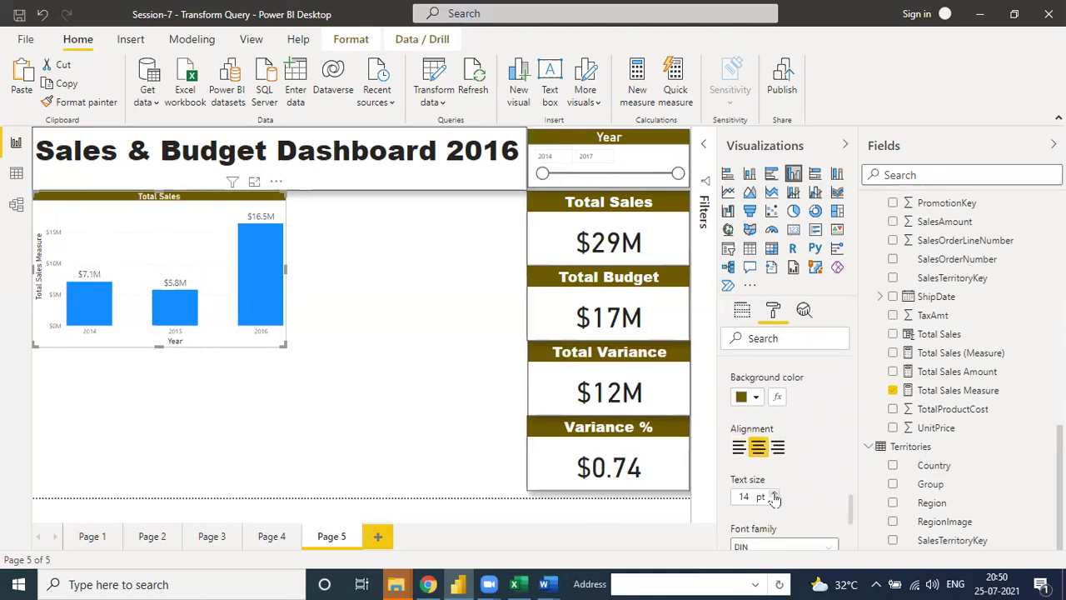
{"action": "left_click", "coordinate": [774, 496]}
{"action": "left_click", "coordinate": [774, 496]}
{"action": "left_click", "coordinate": [774, 496]}
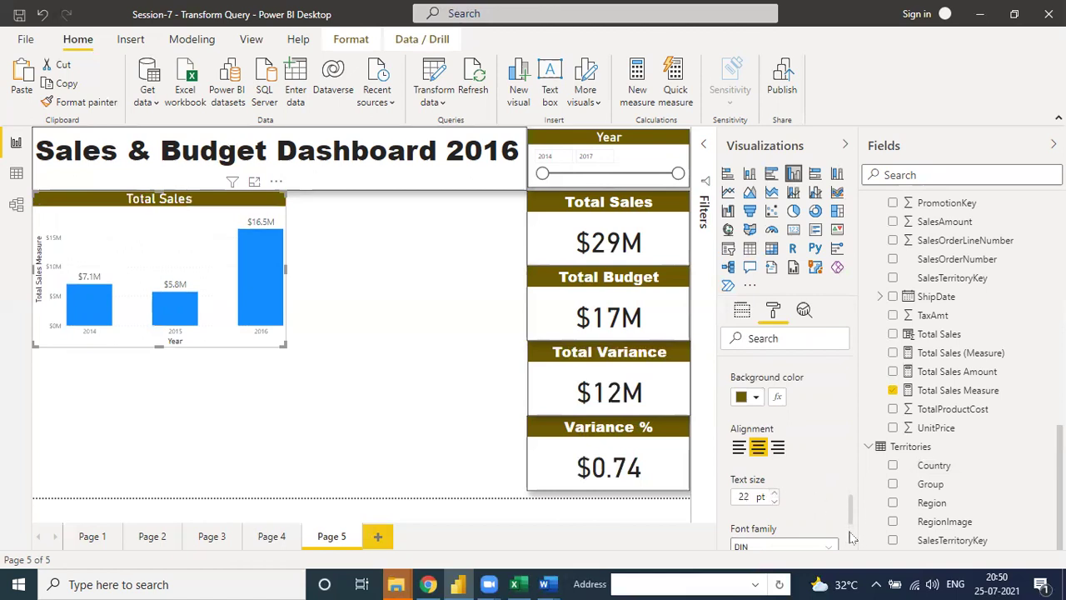
{"action": "scroll", "coordinate": [851, 537], "scroll_direction": "down", "scroll_amount": 3}
{"action": "left_click", "coordinate": [776, 399]}
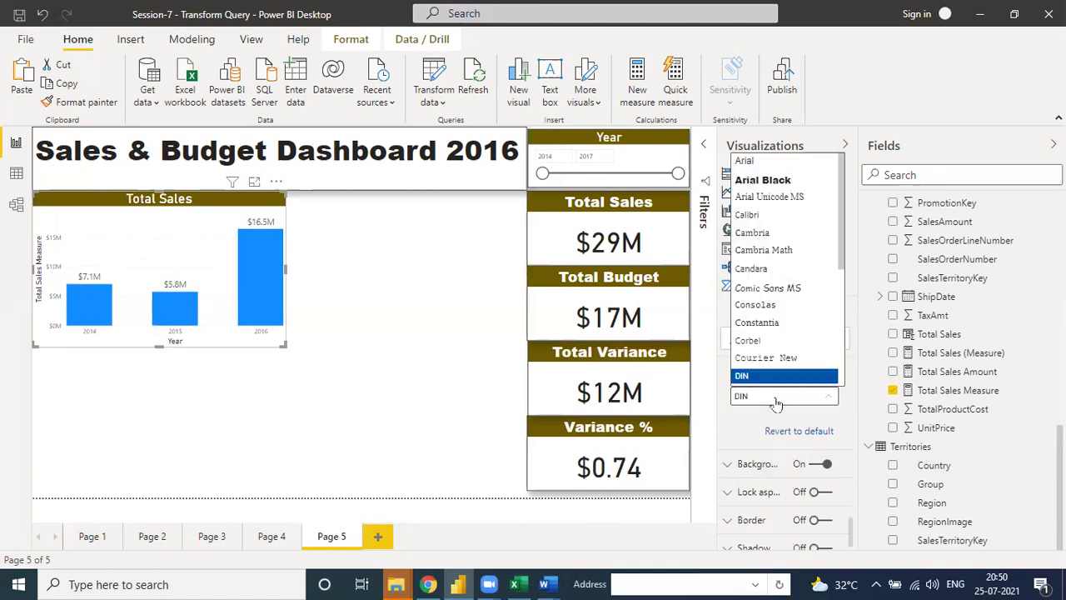
{"action": "left_click", "coordinate": [765, 180]}
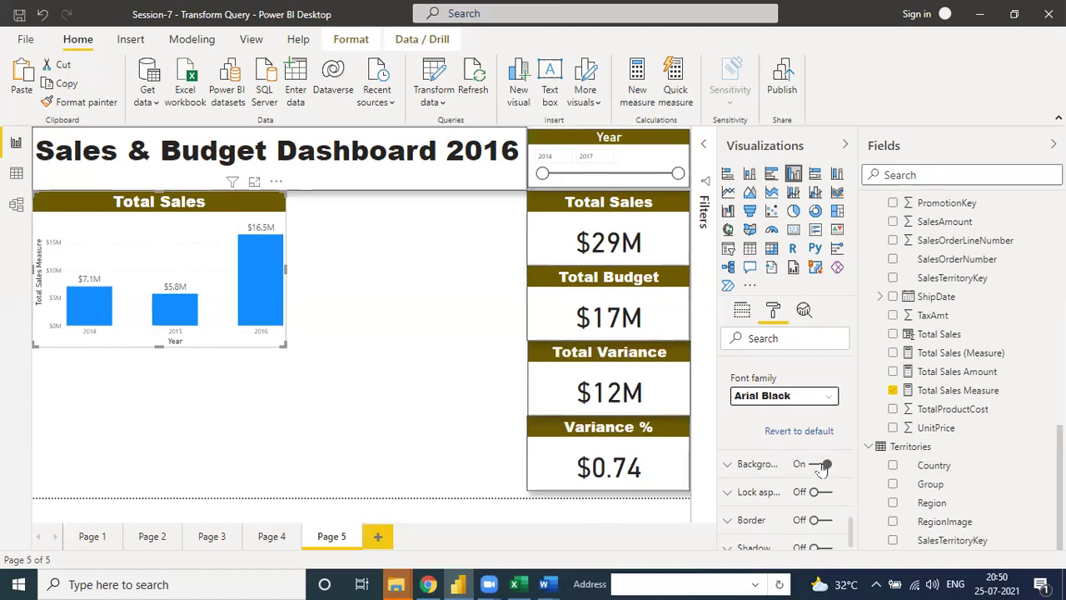
Step: Turn on the border and shadow of the Total Sales column chart
{"action": "left_click", "coordinate": [818, 521]}
{"action": "left_click", "coordinate": [819, 548]}
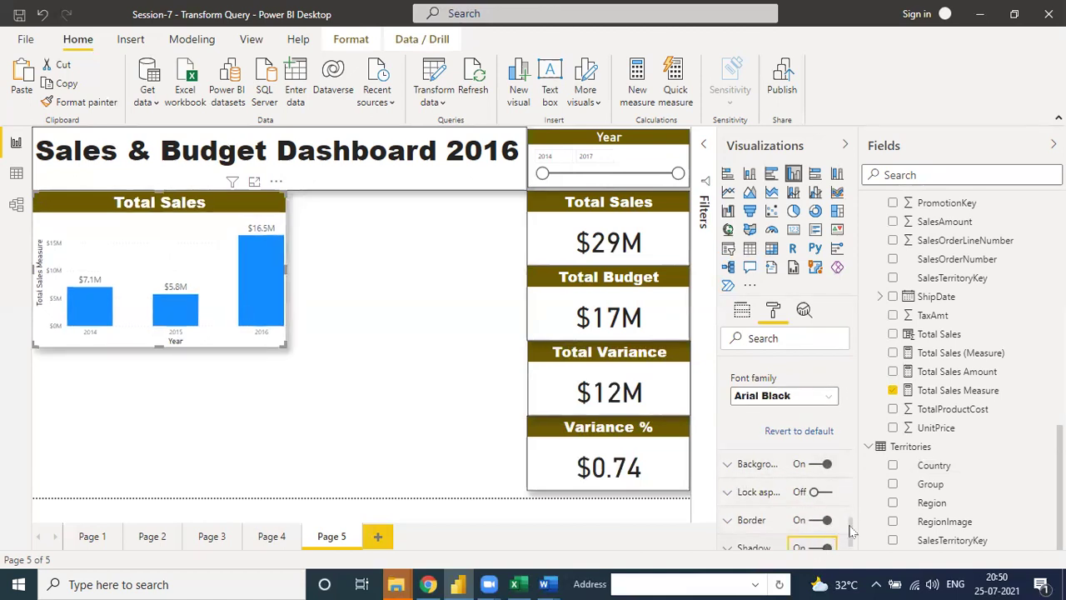
Step: Change the default data colour of the Total Sales chart's columns to the darker gold shade
{"action": "scroll", "coordinate": [851, 532], "scroll_direction": "up", "scroll_amount": 6}
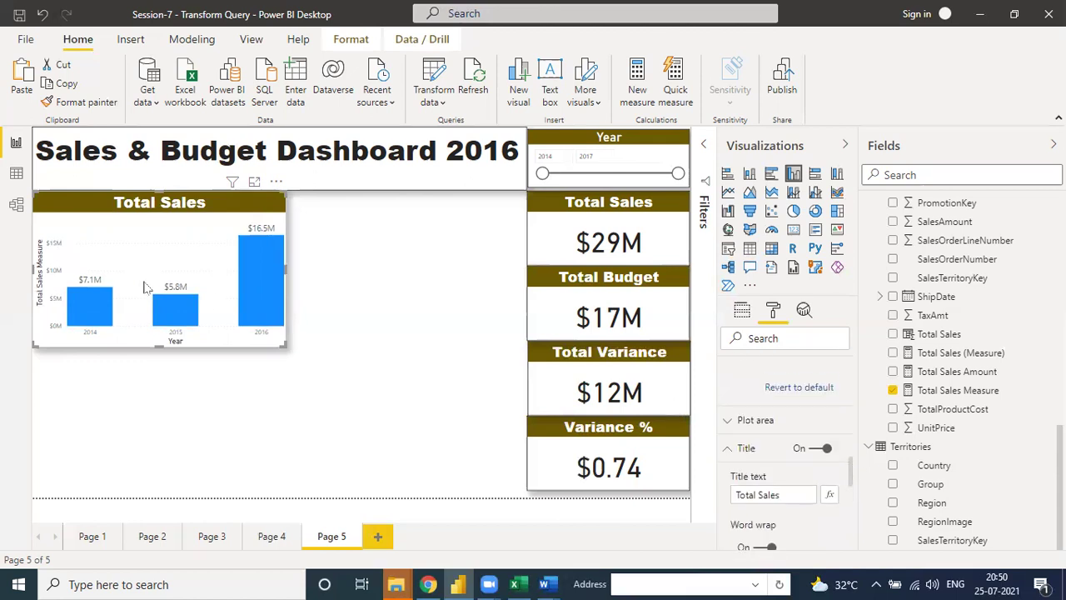
{"action": "left_click_drag", "start_coordinate": [851, 461], "coordinate": [854, 430]}
{"action": "scroll", "coordinate": [855, 429], "scroll_direction": "up", "scroll_amount": 10}
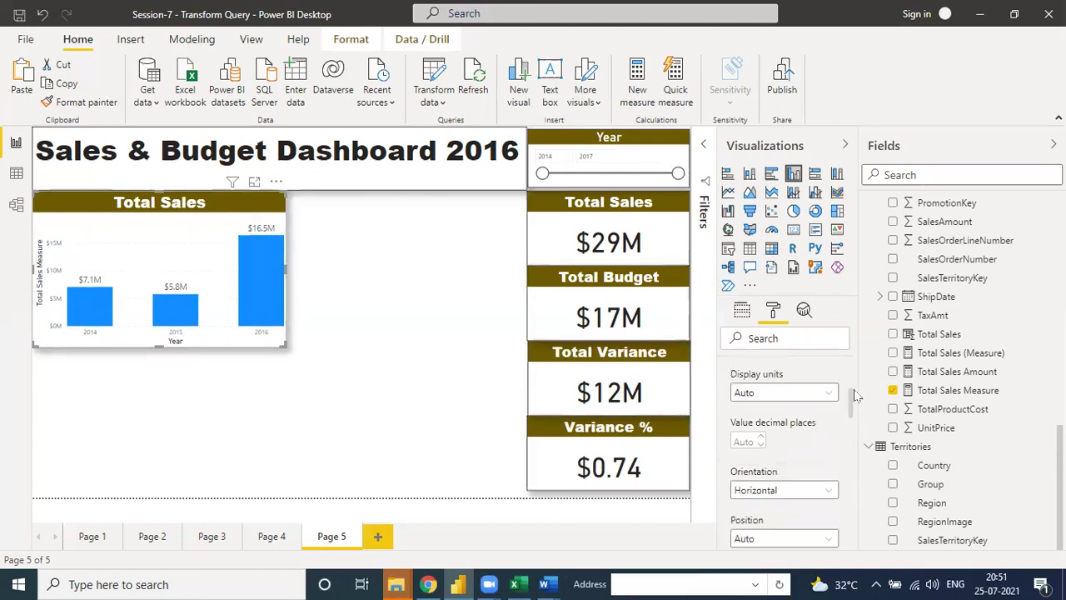
{"action": "left_click", "coordinate": [726, 447]}
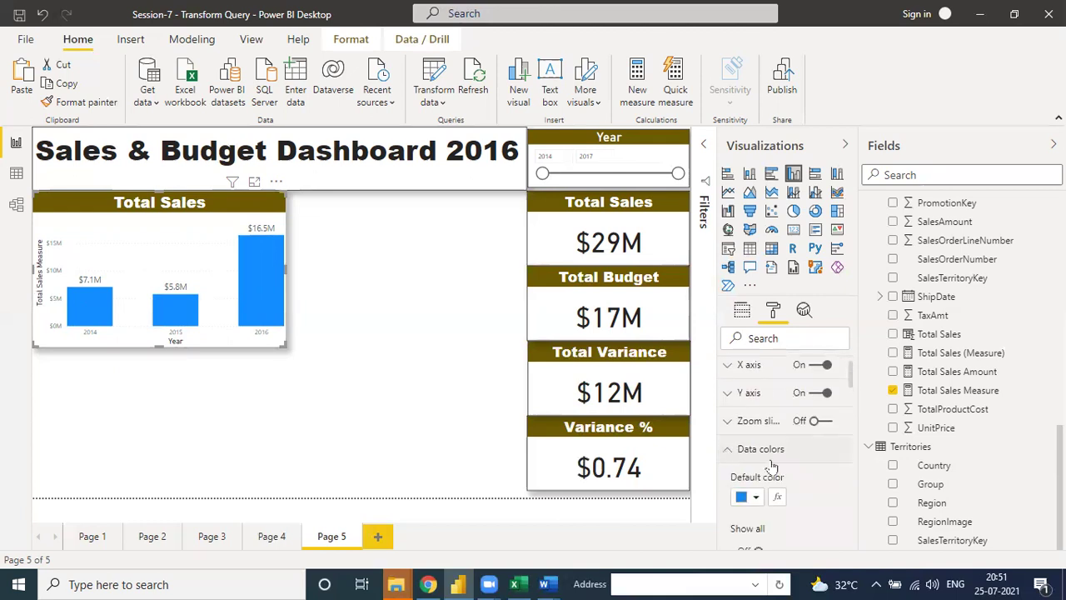
{"action": "left_click", "coordinate": [756, 498]}
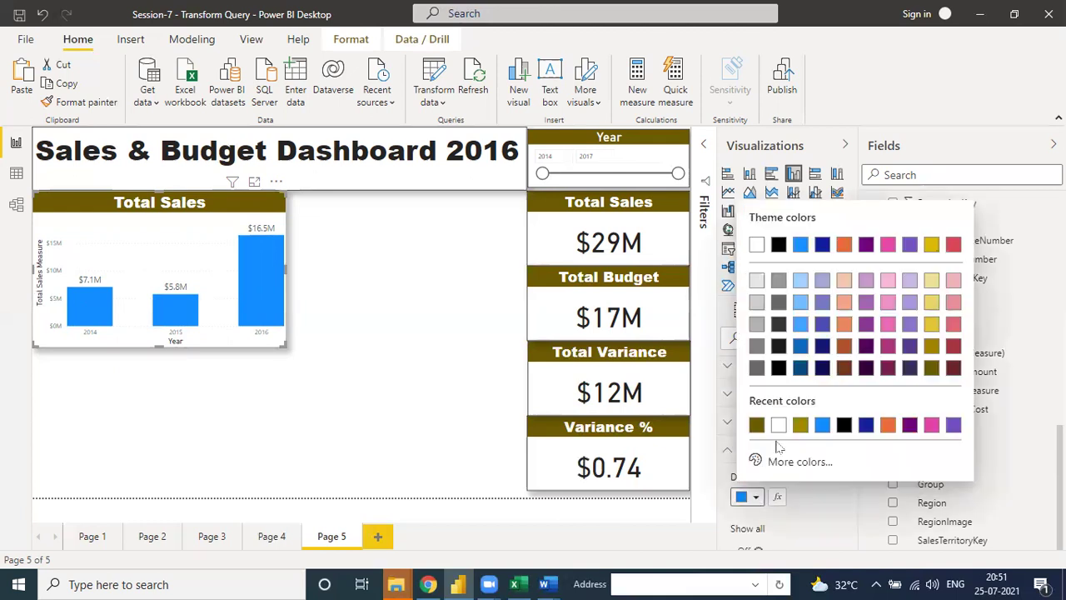
{"action": "left_click", "coordinate": [930, 325]}
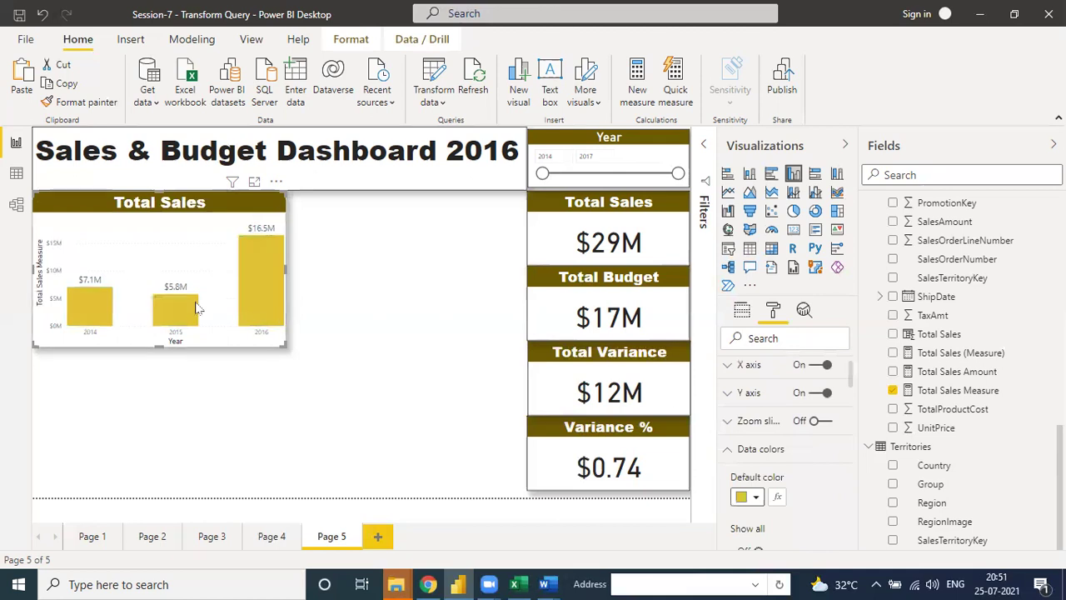
{"action": "left_click", "coordinate": [756, 497]}
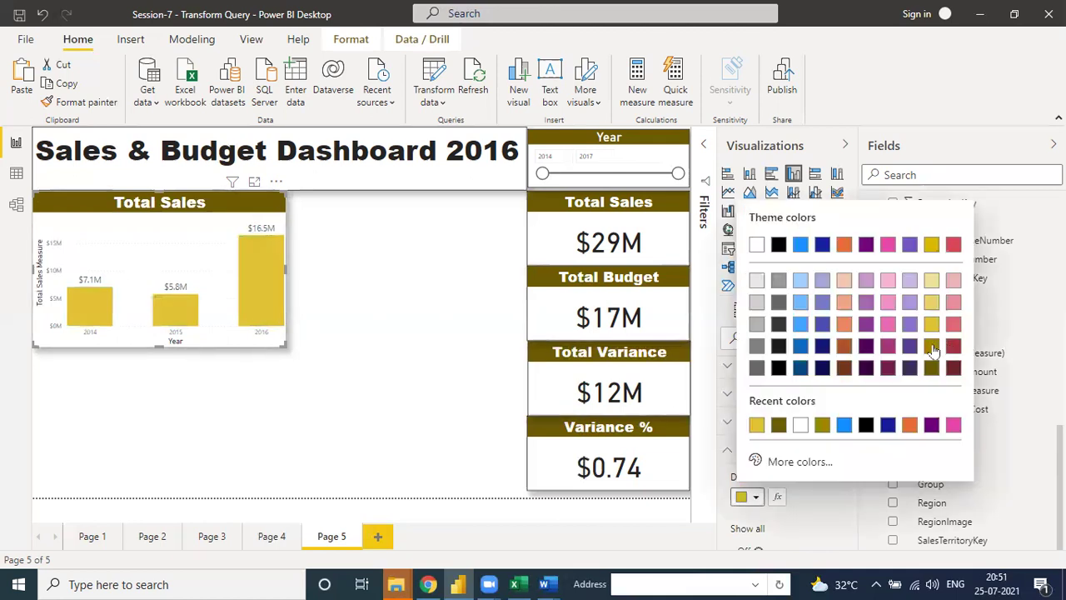
{"action": "left_click", "coordinate": [931, 346]}
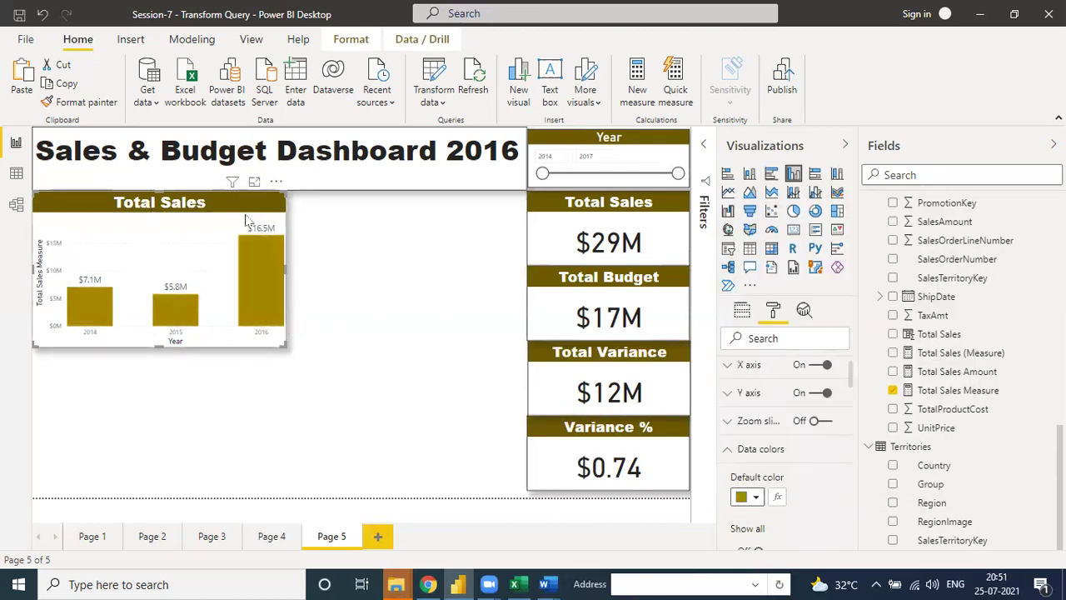
Step: Shrink the Total Sales chart slightly and place a copy of it beside the original, next to the cards
{"action": "left_click_drag", "start_coordinate": [282, 347], "coordinate": [258, 343]}
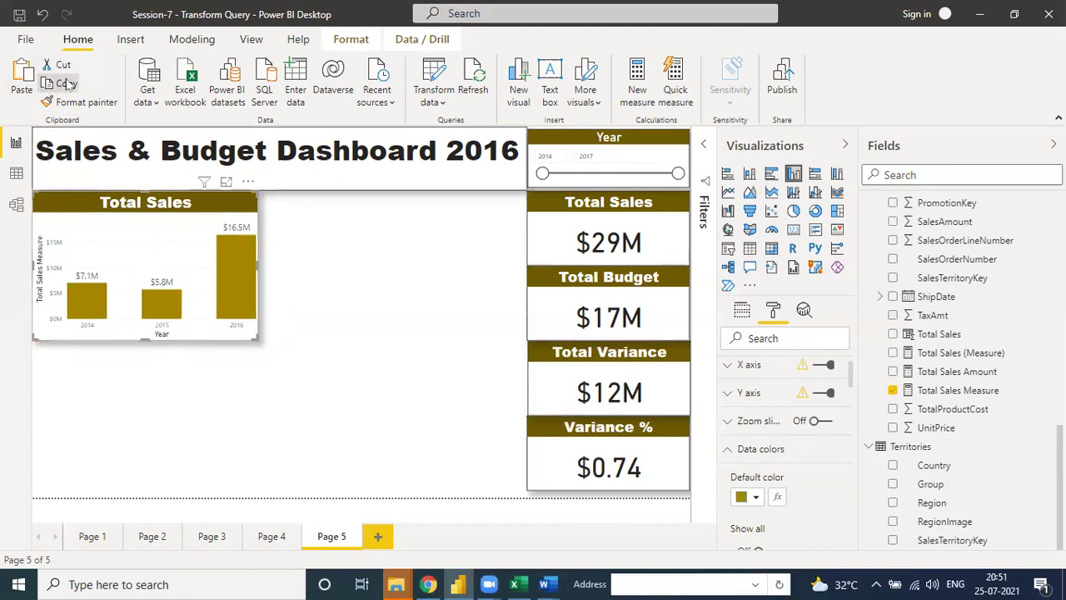
{"action": "key", "text": "ctrl+v"}
{"action": "left_click_drag", "start_coordinate": [243, 207], "coordinate": [474, 214]}
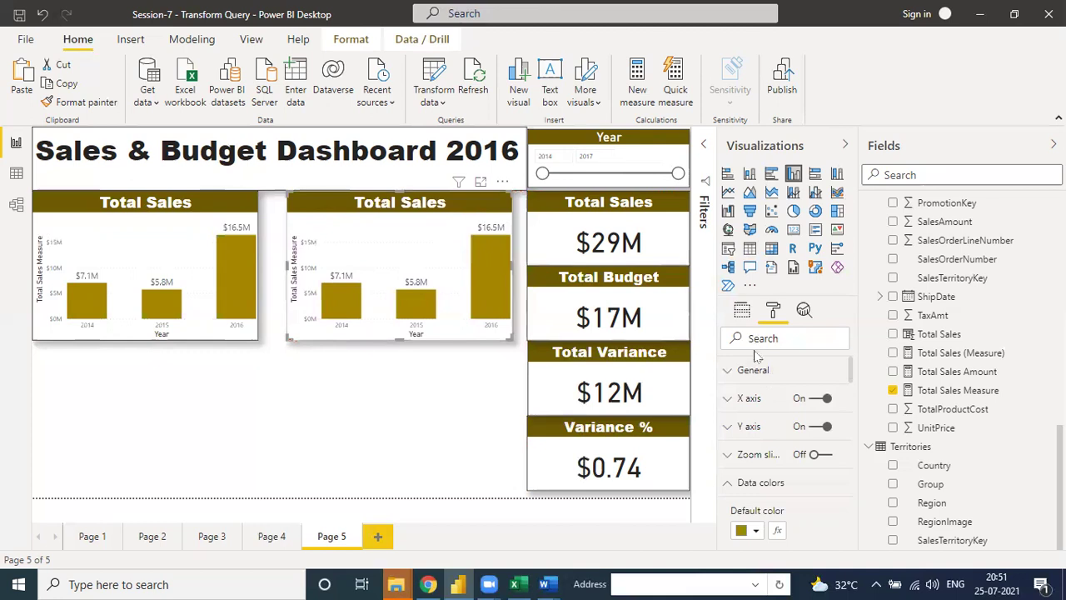
Step: Replace Total Sales Measure with Total Budget Measure in the copied chart's values and narrow that chart slightly
{"action": "left_click", "coordinate": [742, 311]}
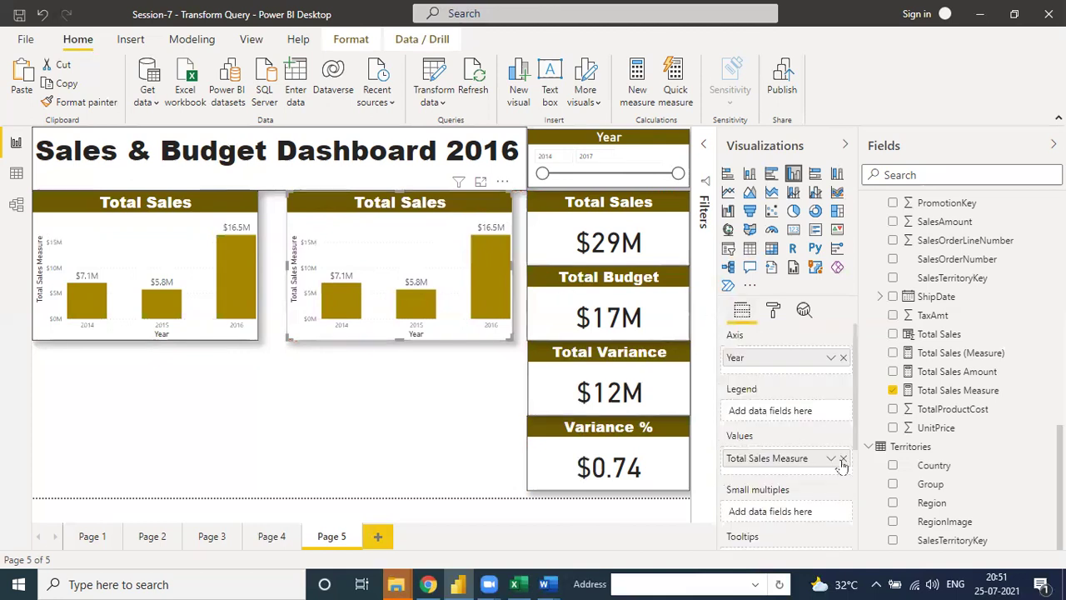
{"action": "left_click", "coordinate": [843, 459]}
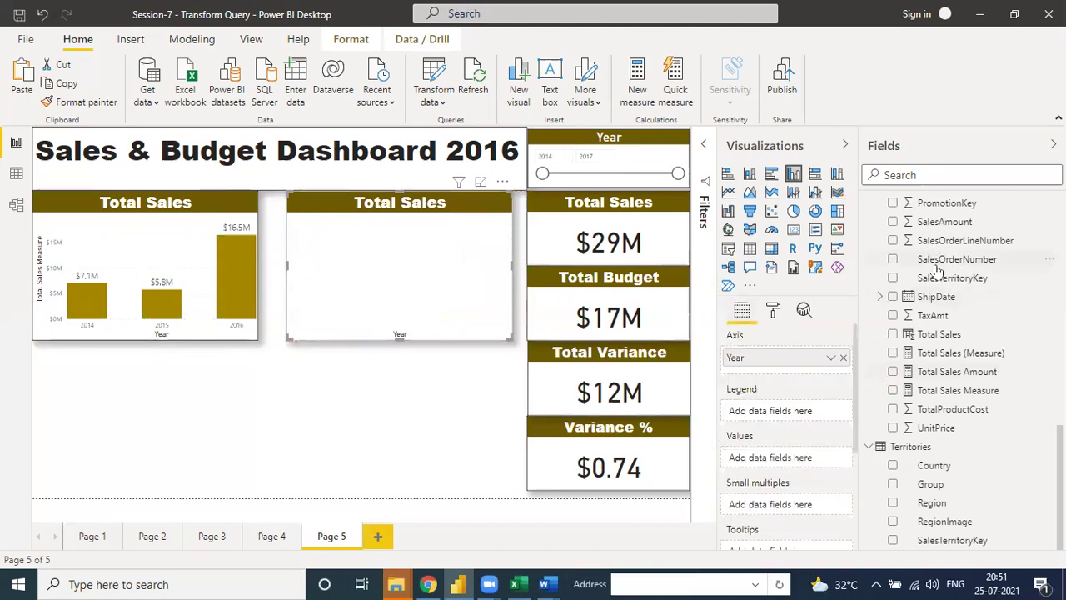
{"action": "scroll", "coordinate": [935, 266], "scroll_direction": "up", "scroll_amount": 10}
{"action": "left_click_drag", "start_coordinate": [962, 339], "coordinate": [792, 469]}
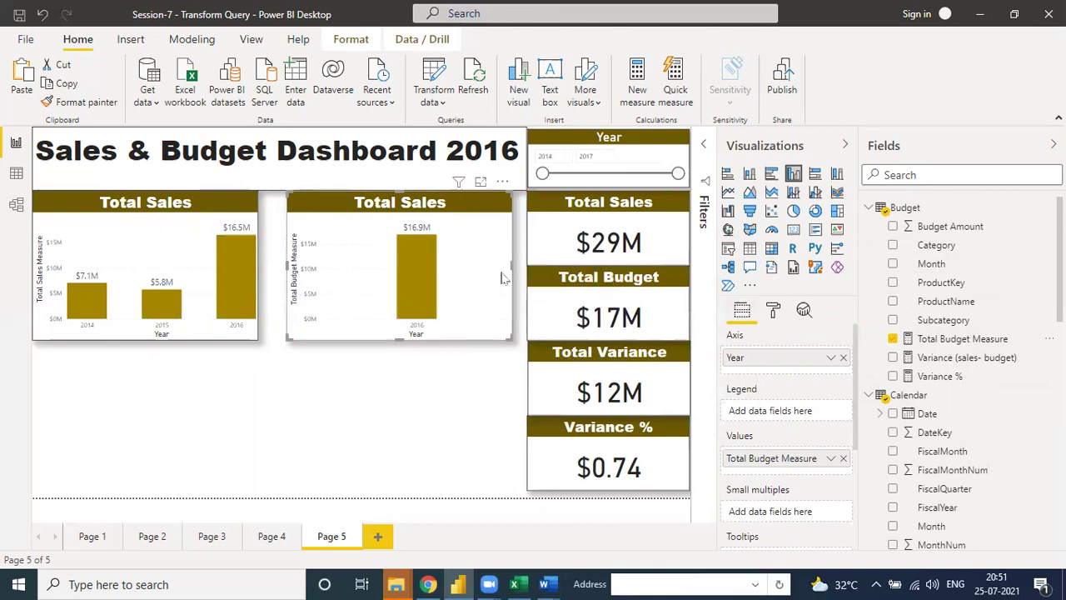
{"action": "left_click_drag", "start_coordinate": [509, 265], "coordinate": [506, 267]}
Step: Add a line and stacked column chart below the Total Sales chart, stretched down to the lower edge of the Variance % card
{"action": "left_click", "coordinate": [205, 403]}
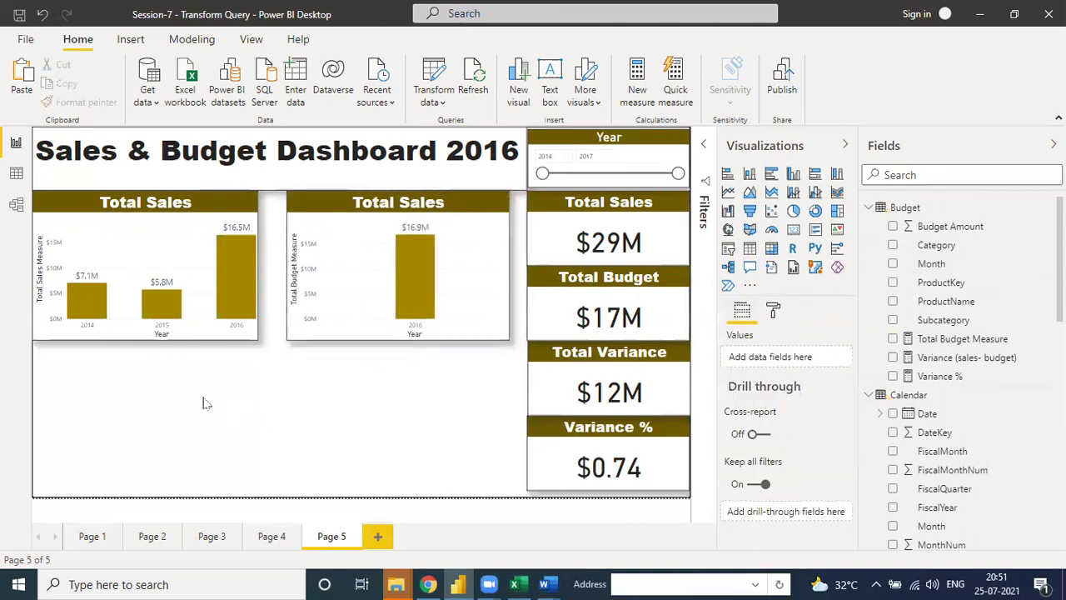
{"action": "left_click", "coordinate": [794, 193]}
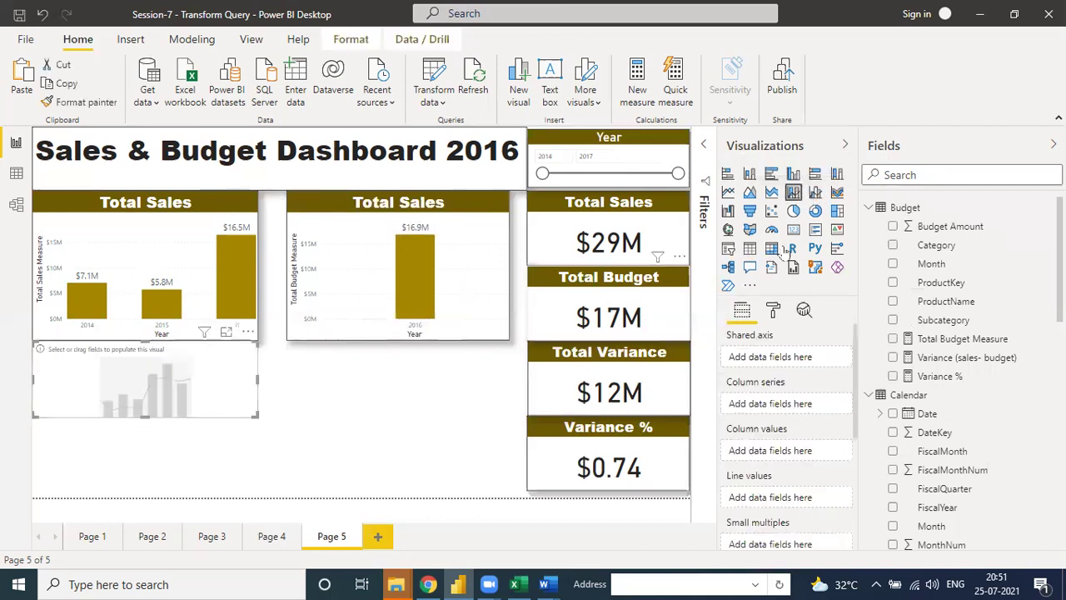
{"action": "left_click", "coordinate": [793, 191]}
{"action": "left_click_drag", "start_coordinate": [177, 407], "coordinate": [234, 442]}
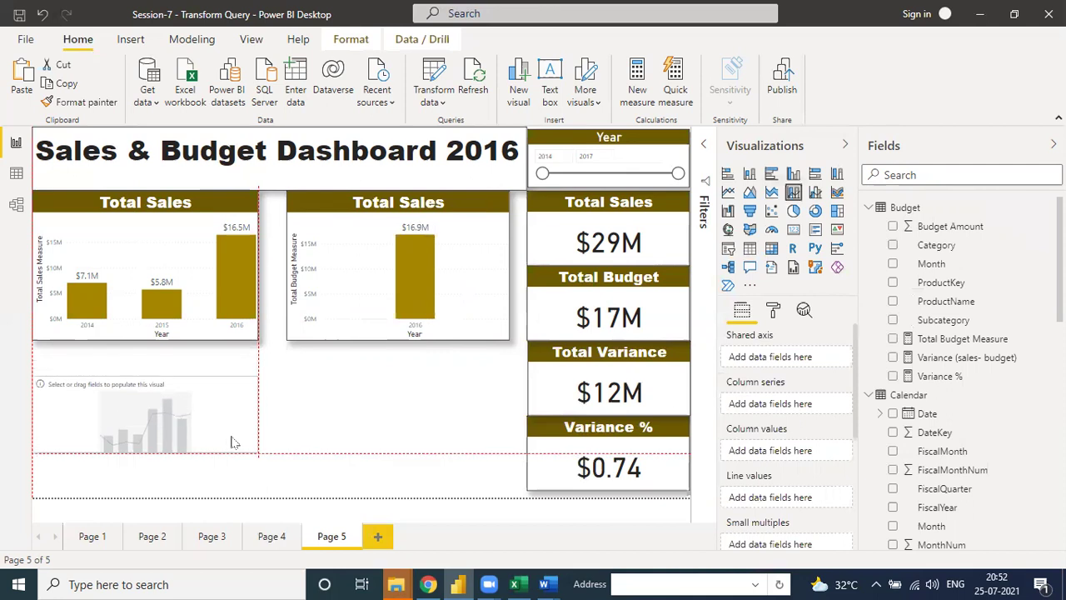
{"action": "left_click_drag", "start_coordinate": [155, 376], "coordinate": [155, 348]}
{"action": "left_click_drag", "start_coordinate": [152, 456], "coordinate": [149, 491]}
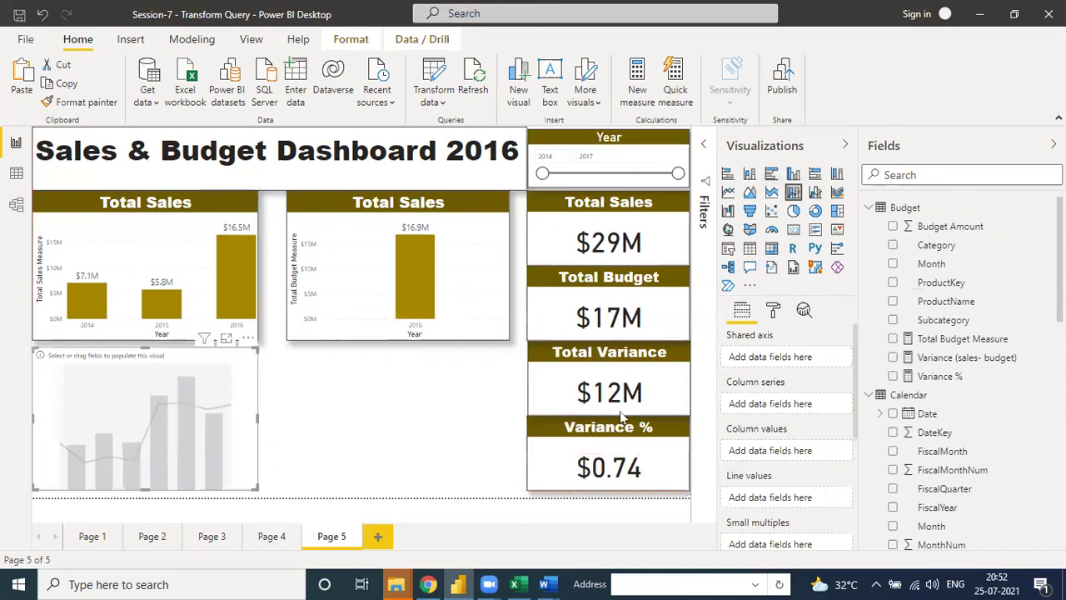
Step: Plot Total Sales Measure as the combo chart's column values and Budget Amount as its line values
{"action": "left_click_drag", "start_coordinate": [926, 228], "coordinate": [775, 458]}
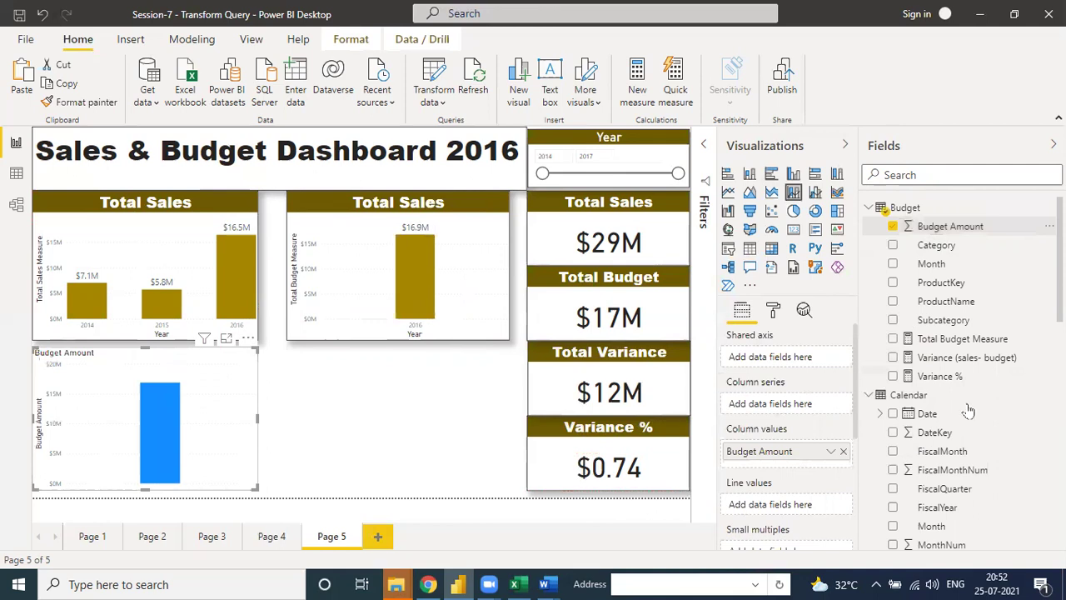
{"action": "scroll", "coordinate": [961, 435], "scroll_direction": "down", "scroll_amount": 10}
{"action": "left_click_drag", "start_coordinate": [958, 390], "coordinate": [796, 500]}
{"action": "mouse_move", "coordinate": [786, 456]}
{"action": "left_mouse_down"}
{"action": "mouse_move", "coordinate": [781, 513]}
{"action": "mouse_move", "coordinate": [763, 461]}
{"action": "mouse_move", "coordinate": [774, 459]}
{"action": "left_mouse_up"}
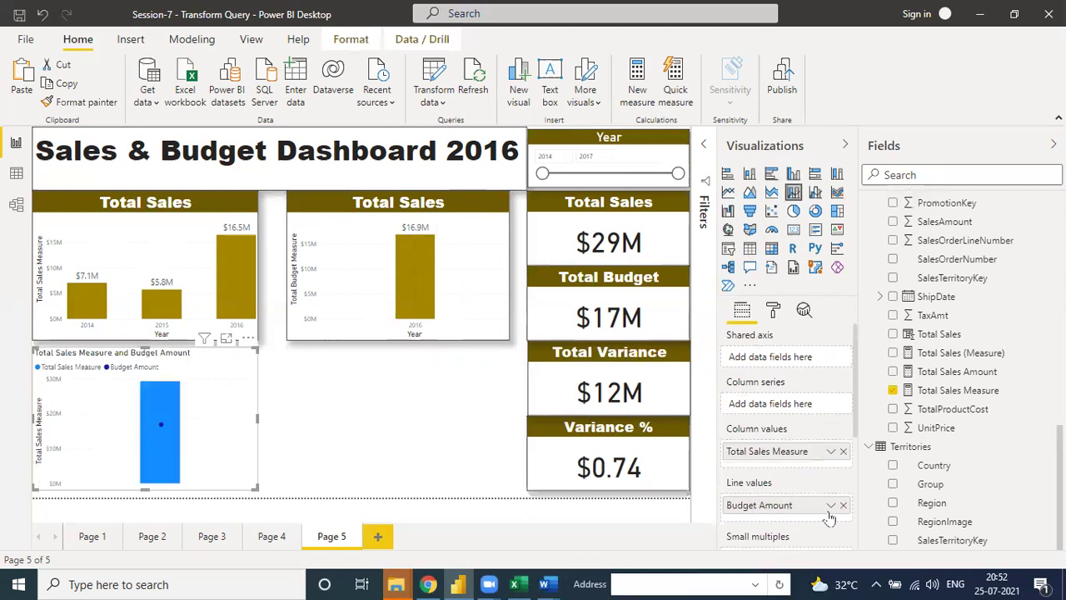
Step: Replace Budget Amount with Total Budget Measure in the combo chart's line values
{"action": "left_click", "coordinate": [830, 507]}
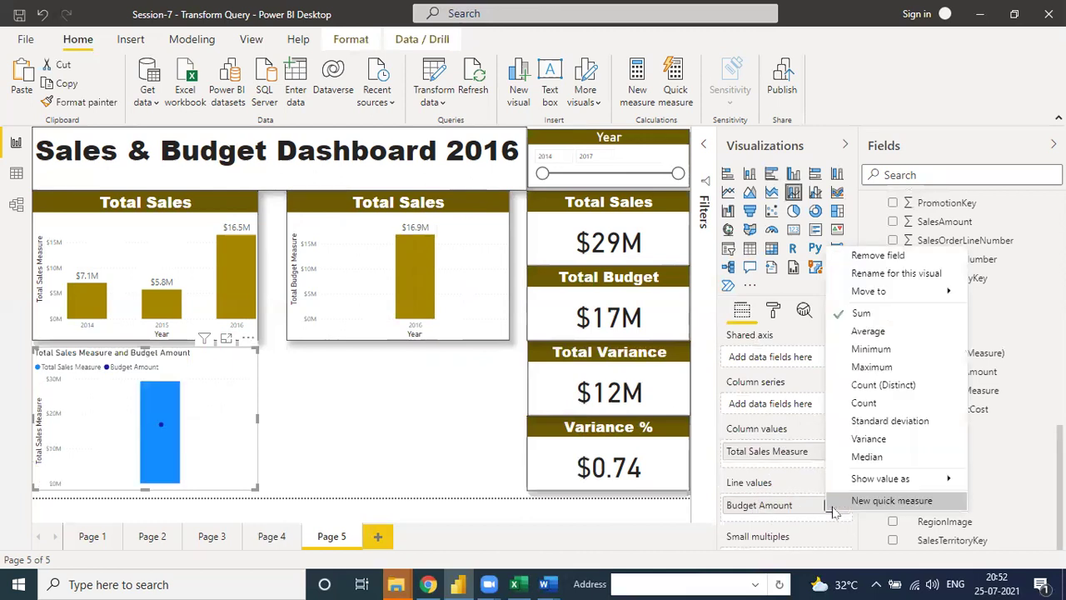
{"action": "left_click", "coordinate": [802, 469]}
{"action": "left_click", "coordinate": [831, 453]}
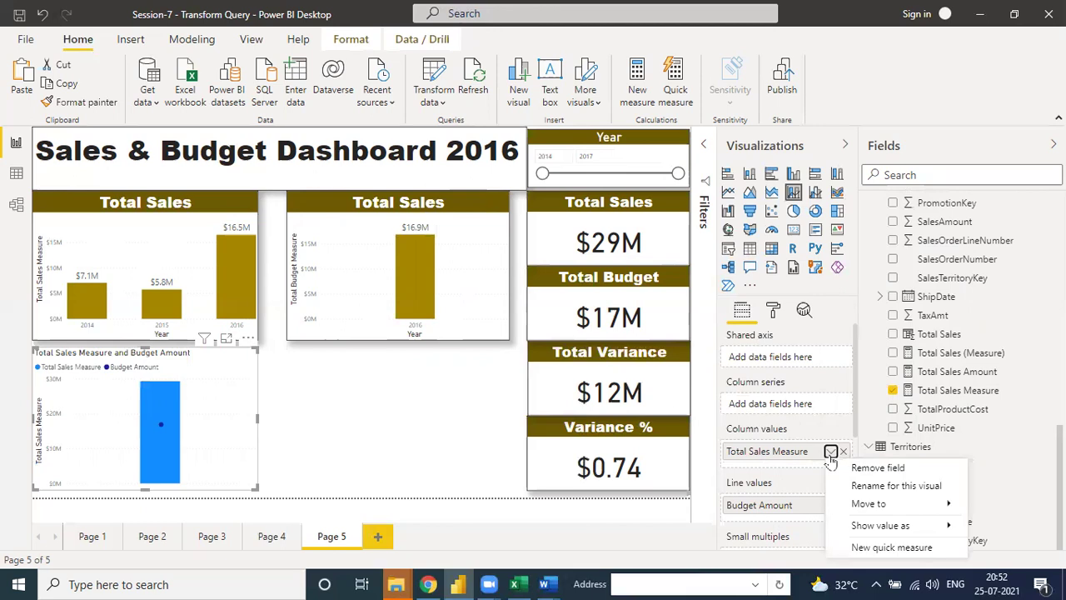
{"action": "left_click", "coordinate": [792, 473]}
{"action": "left_click", "coordinate": [843, 506]}
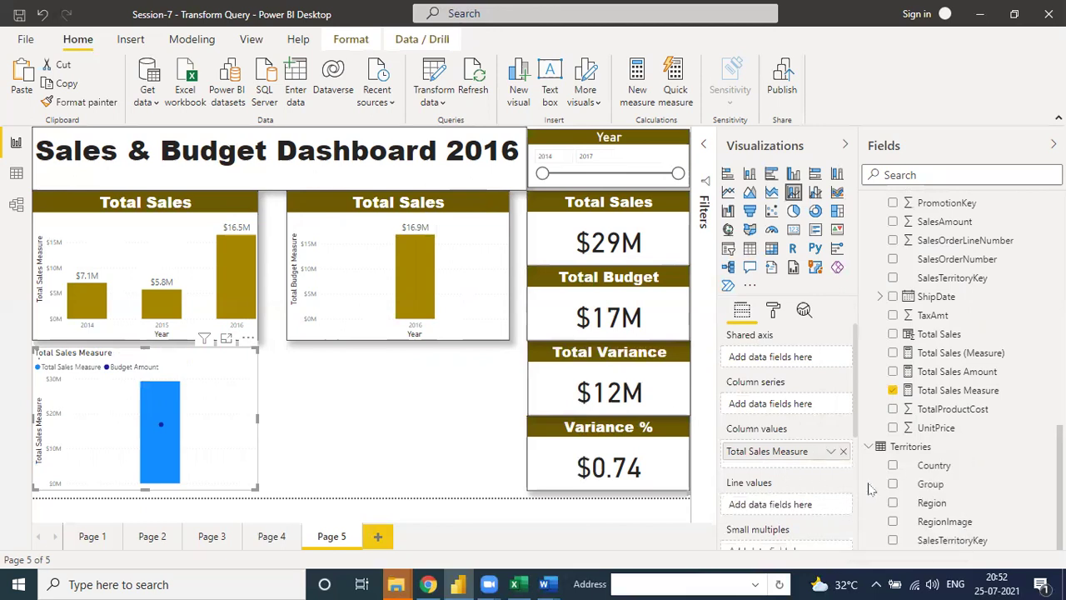
{"action": "scroll", "coordinate": [949, 392], "scroll_direction": "up", "scroll_amount": 5}
{"action": "left_click_drag", "start_coordinate": [958, 338], "coordinate": [799, 509]}
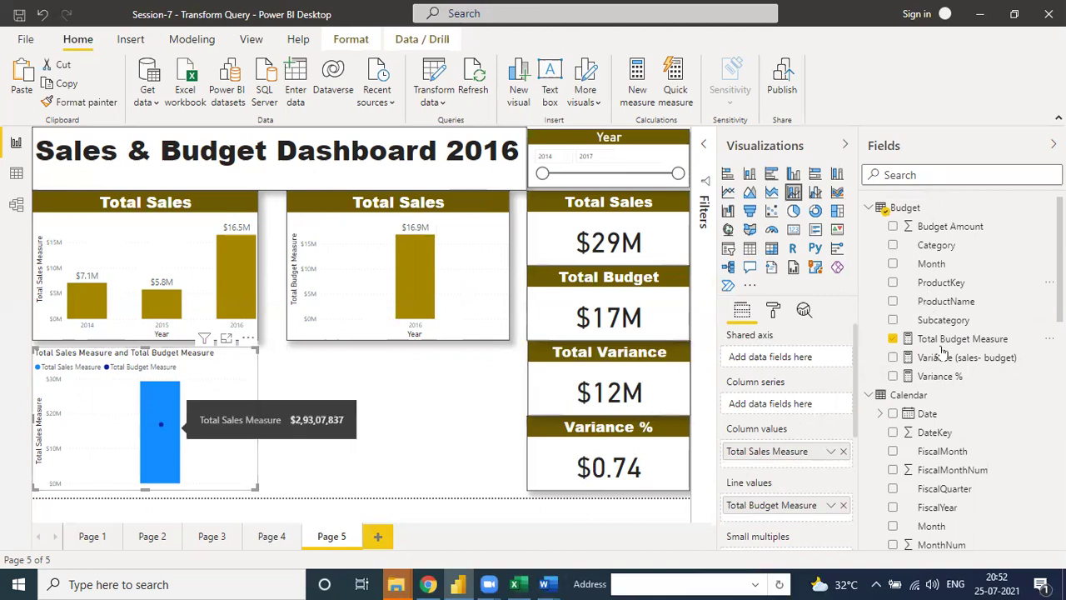
Step: Set Calendar Year as the combo chart's shared axis and open that field's options
{"action": "scroll", "coordinate": [933, 420], "scroll_direction": "down", "scroll_amount": 4}
{"action": "scroll", "coordinate": [932, 421], "scroll_direction": "up", "scroll_amount": 4}
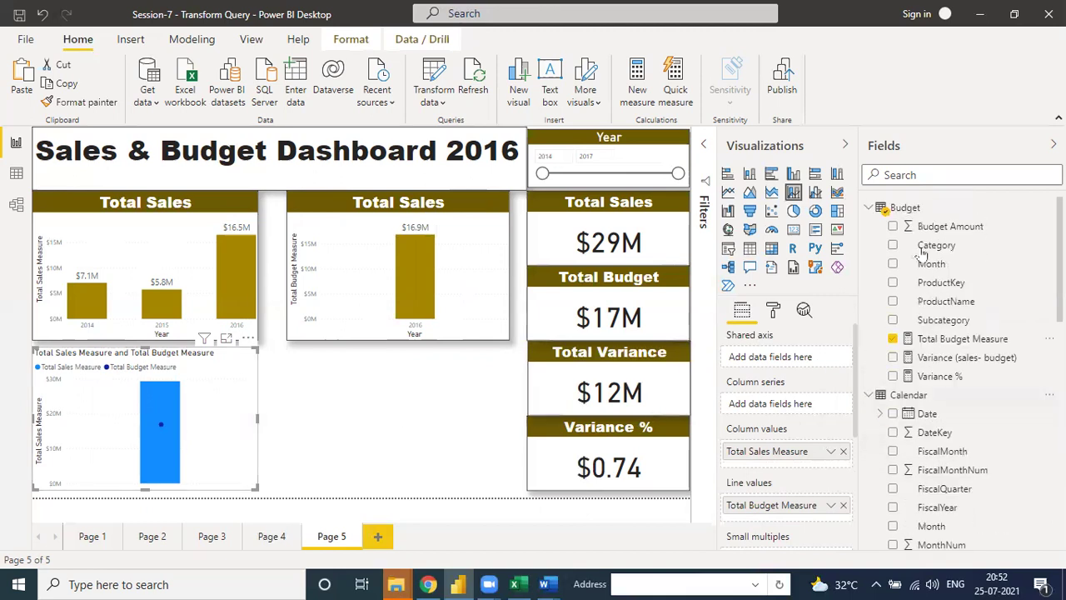
{"action": "scroll", "coordinate": [933, 367], "scroll_direction": "down", "scroll_amount": 4}
{"action": "left_click_drag", "start_coordinate": [927, 333], "coordinate": [771, 359]}
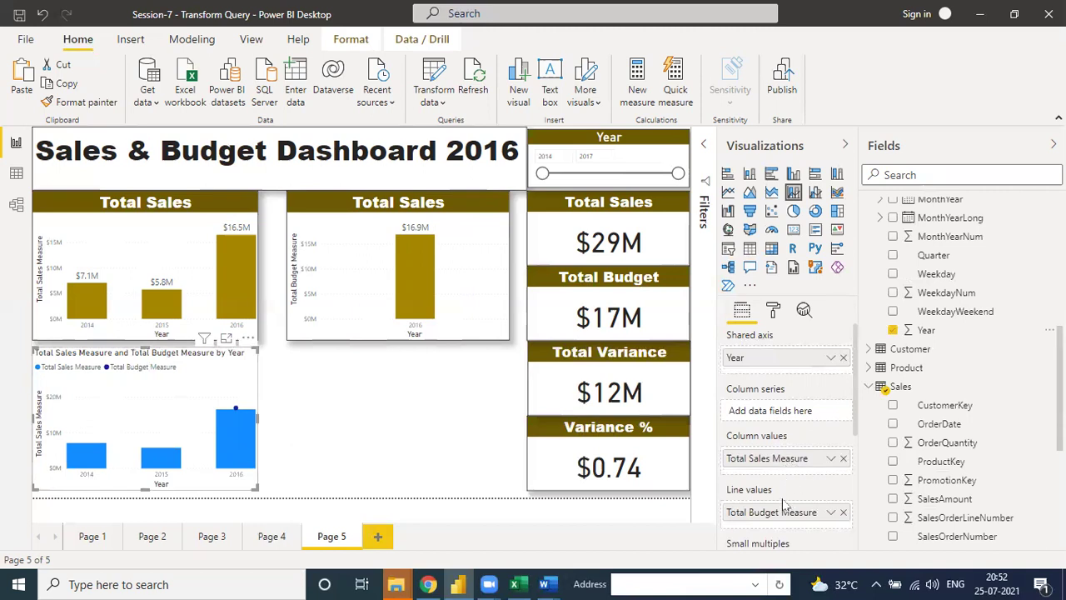
{"action": "left_click", "coordinate": [830, 359]}
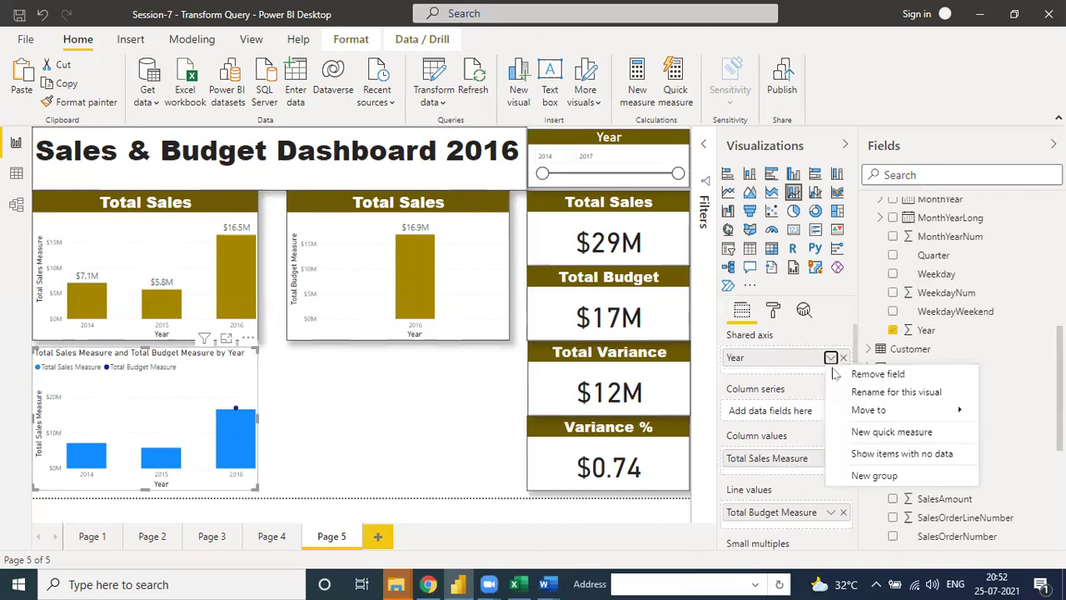
Step: Replace Year with the Calendar table's Date hierarchy on the combo chart's shared axis
{"action": "left_click", "coordinate": [829, 358]}
{"action": "left_click", "coordinate": [843, 358]}
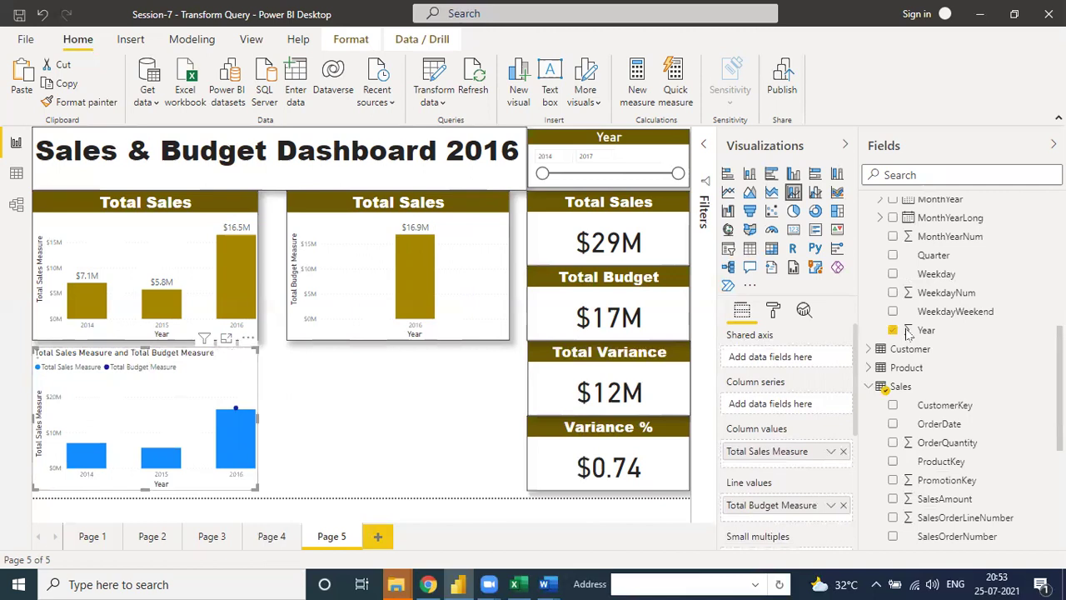
{"action": "scroll", "coordinate": [927, 291], "scroll_direction": "up", "scroll_amount": 6}
{"action": "left_click_drag", "start_coordinate": [927, 419], "coordinate": [774, 364]}
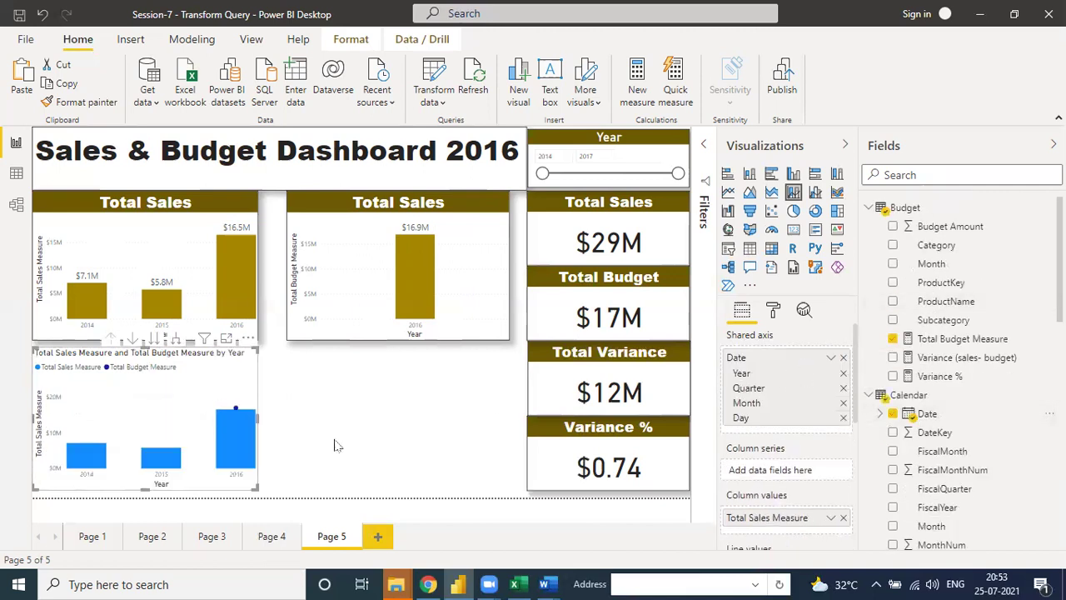
Step: Convert the combo chart to a clustered column chart and widen it slightly beyond the Total Sales chart above
{"action": "left_click_drag", "start_coordinate": [257, 489], "coordinate": [283, 499]}
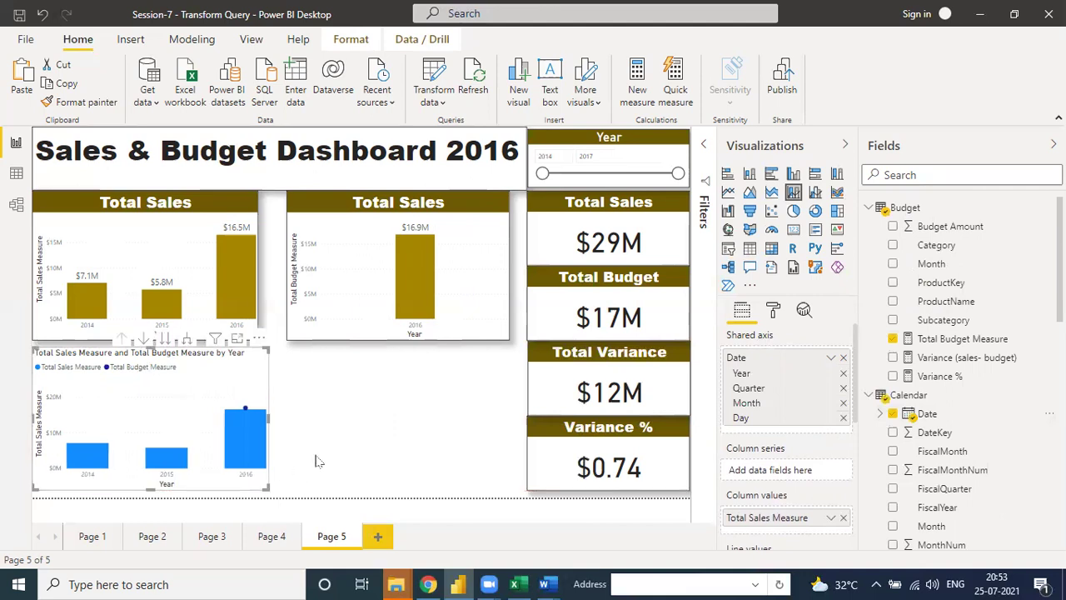
{"action": "left_click", "coordinate": [794, 174]}
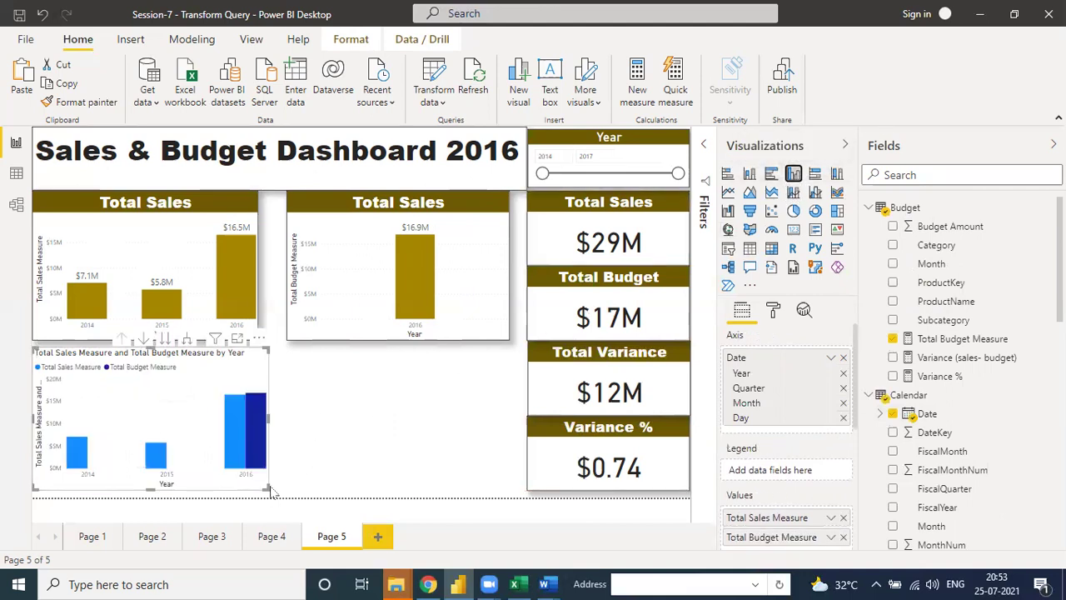
{"action": "left_click_drag", "start_coordinate": [264, 488], "coordinate": [287, 490]}
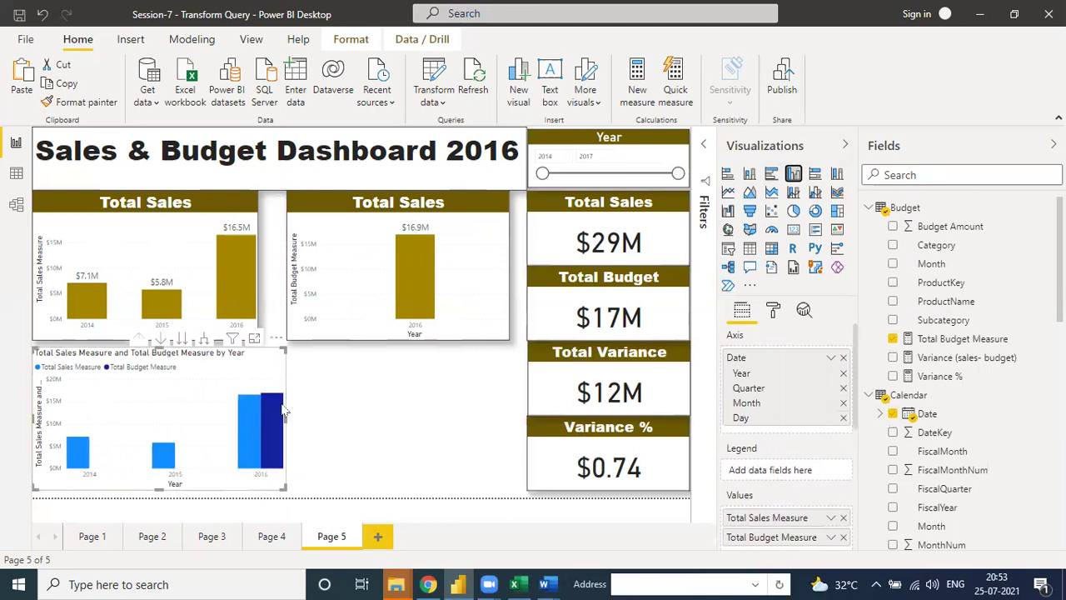
Step: Turn on data labels for the clustered column chart
{"action": "left_click", "coordinate": [774, 311]}
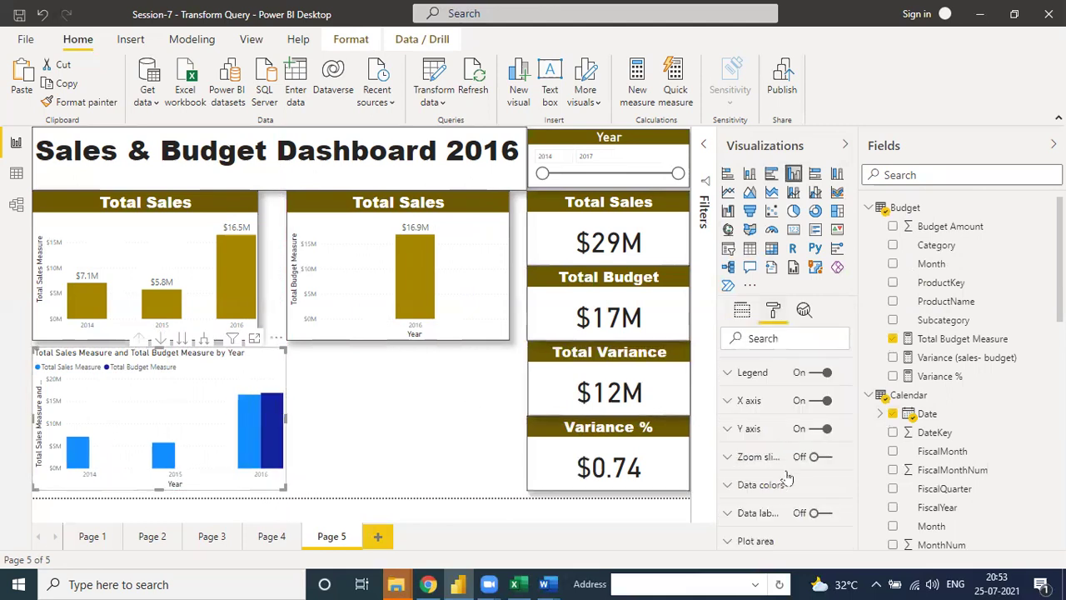
{"action": "scroll", "coordinate": [802, 500], "scroll_direction": "down", "scroll_amount": 5}
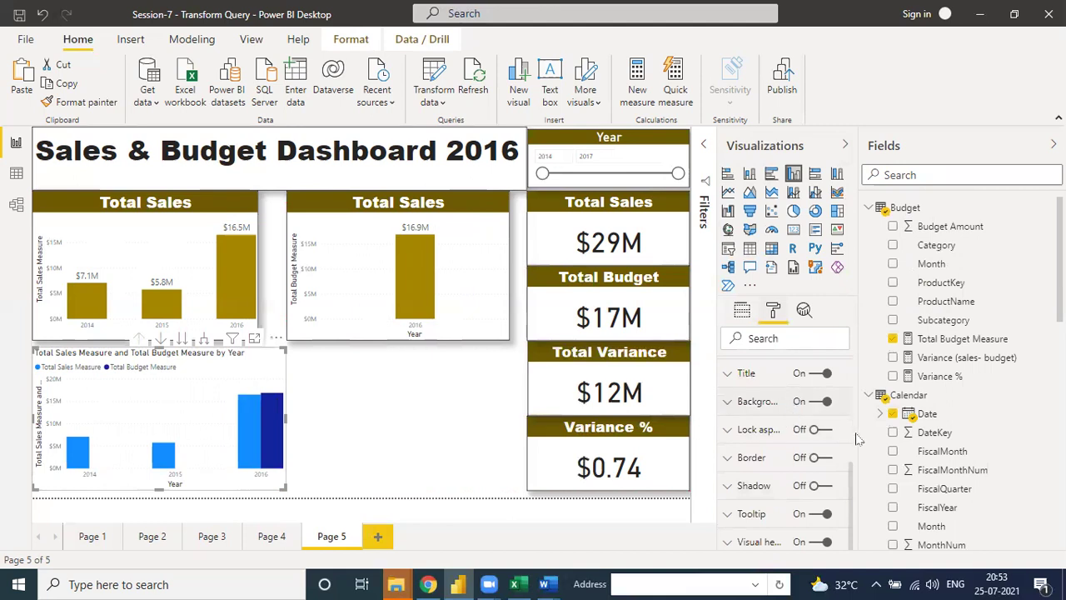
{"action": "scroll", "coordinate": [851, 476], "scroll_direction": "up", "scroll_amount": 3}
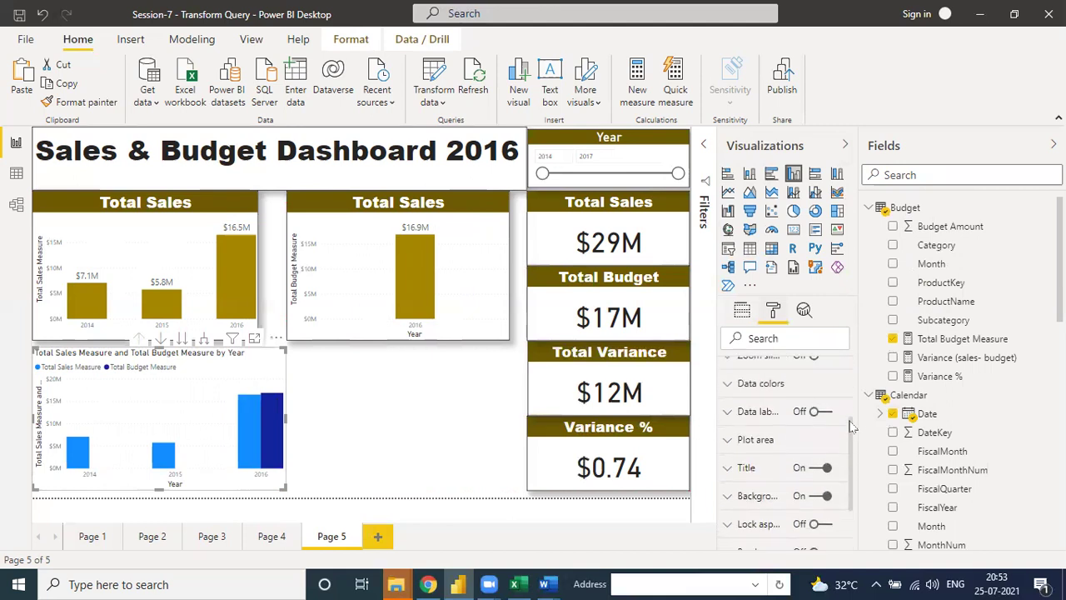
{"action": "left_click", "coordinate": [814, 427]}
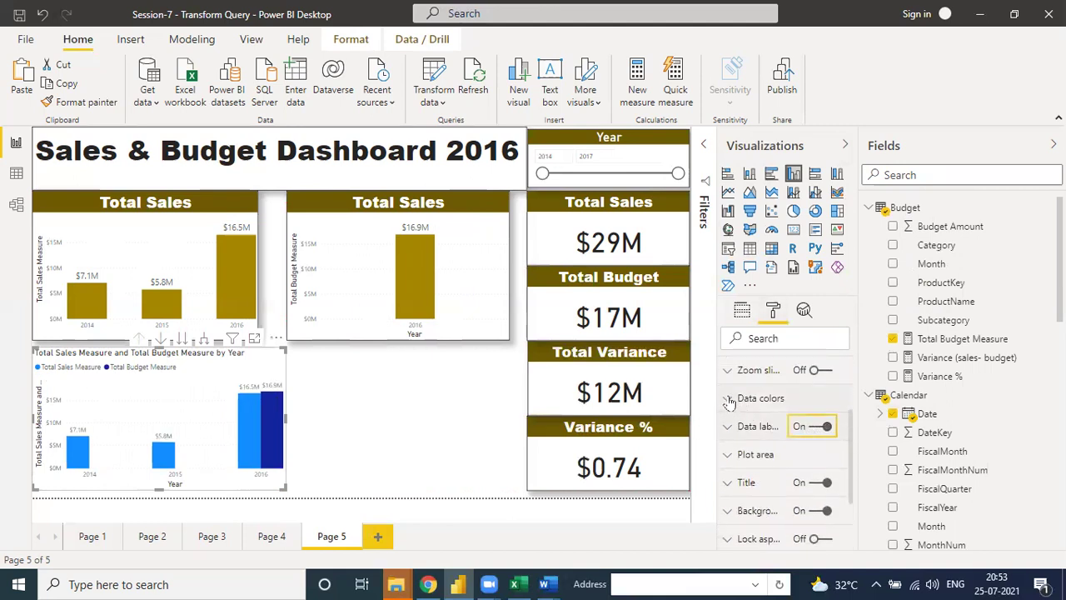
Step: Color the clustered chart's Total Sales Measure columns dark olive and its Total Budget Measure columns light gold
{"action": "left_click", "coordinate": [730, 399]}
{"action": "left_click", "coordinate": [744, 446]}
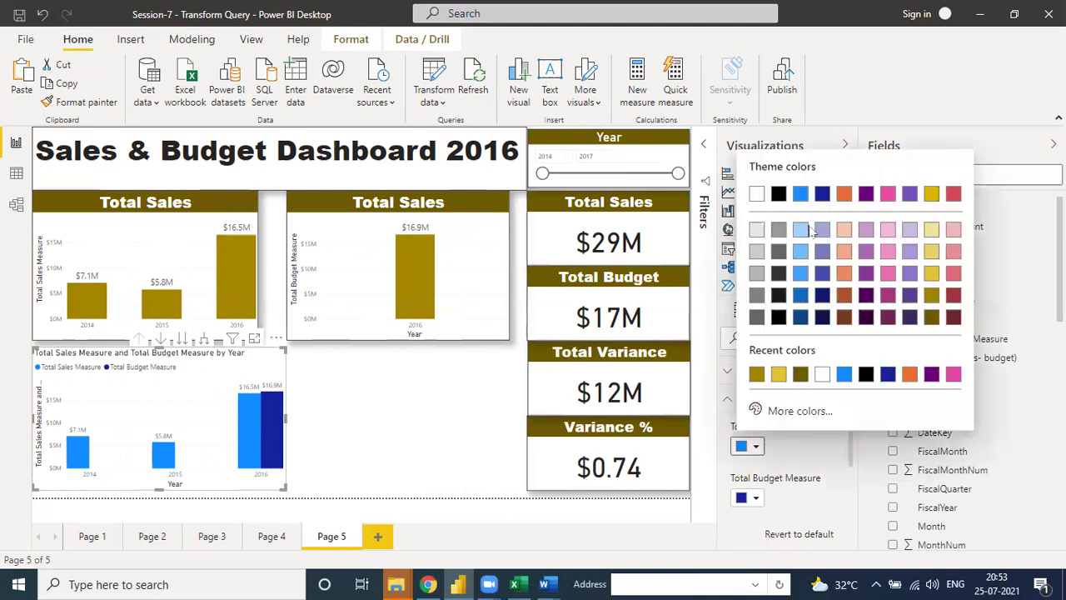
{"action": "left_click", "coordinate": [800, 374]}
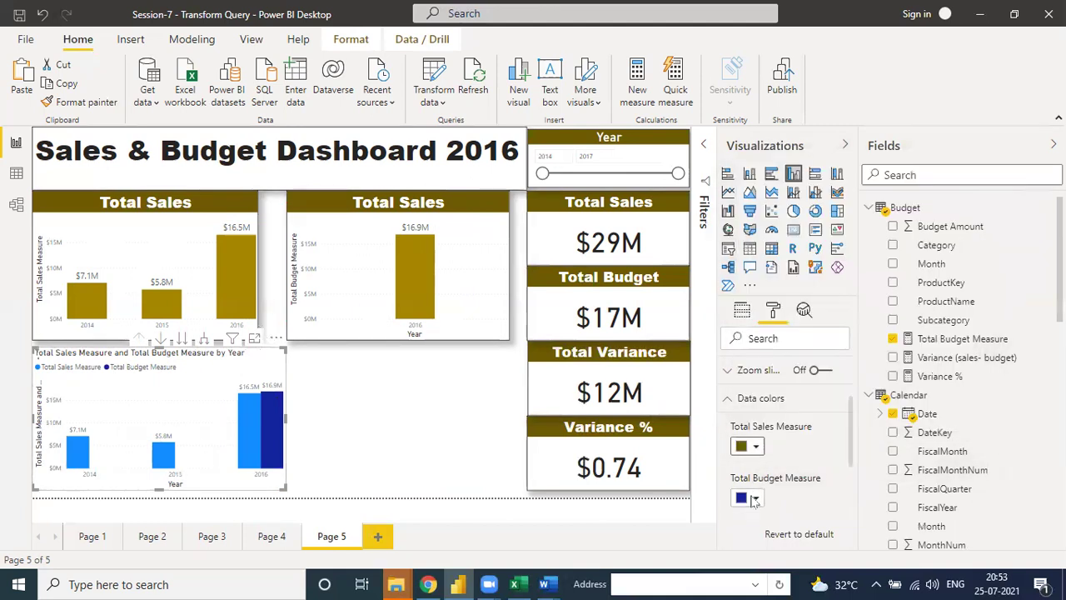
{"action": "left_click", "coordinate": [754, 498]}
{"action": "left_click", "coordinate": [932, 324]}
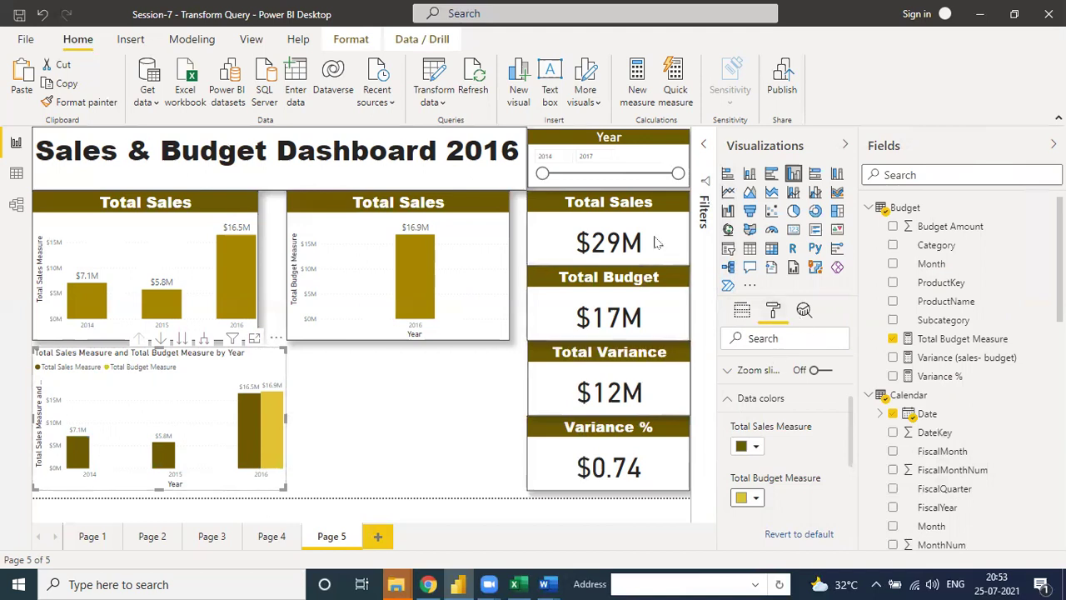
Step: Add the Calendar Year field as a page-level filter with basic filtering and restrict it to 2016
{"action": "left_click", "coordinate": [707, 147]}
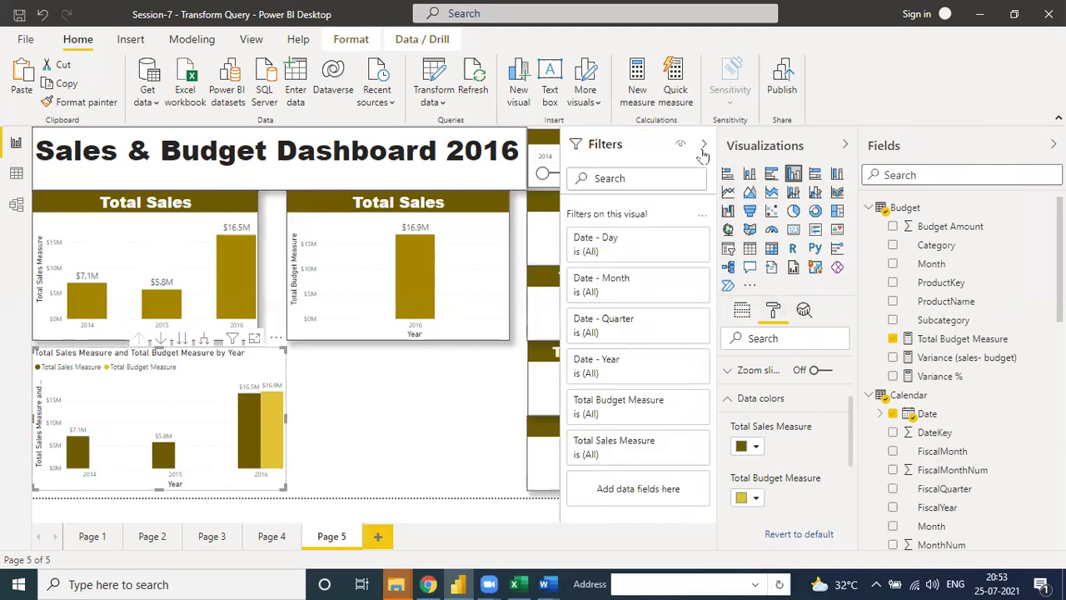
{"action": "scroll", "coordinate": [929, 381], "scroll_direction": "down", "scroll_amount": 5}
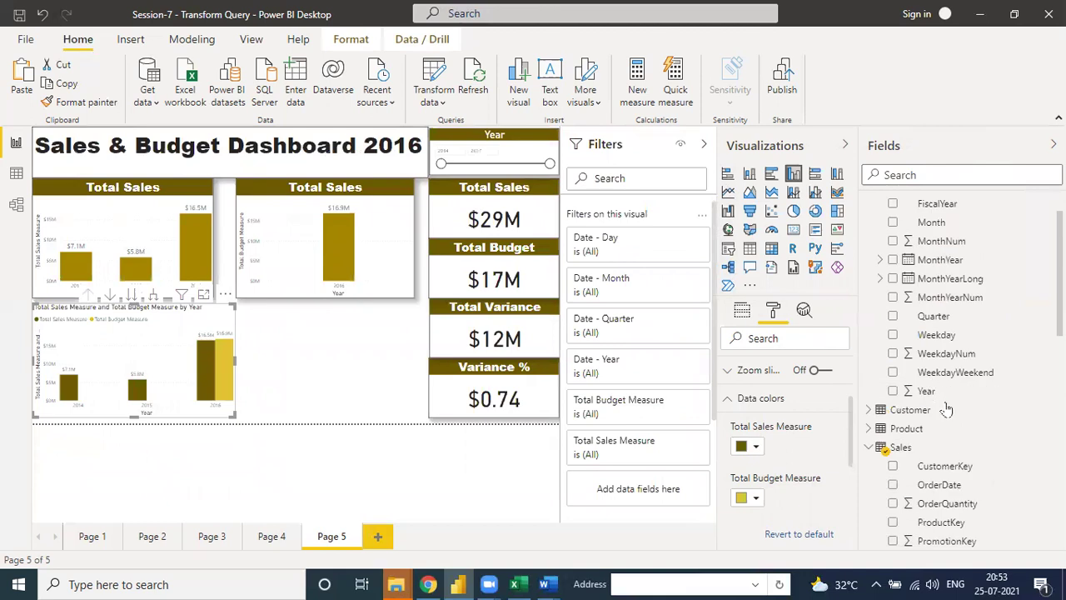
{"action": "scroll", "coordinate": [924, 324], "scroll_direction": "up", "scroll_amount": 3}
{"action": "scroll", "coordinate": [937, 350], "scroll_direction": "down", "scroll_amount": 3}
{"action": "left_click_drag", "start_coordinate": [926, 330], "coordinate": [856, 355]}
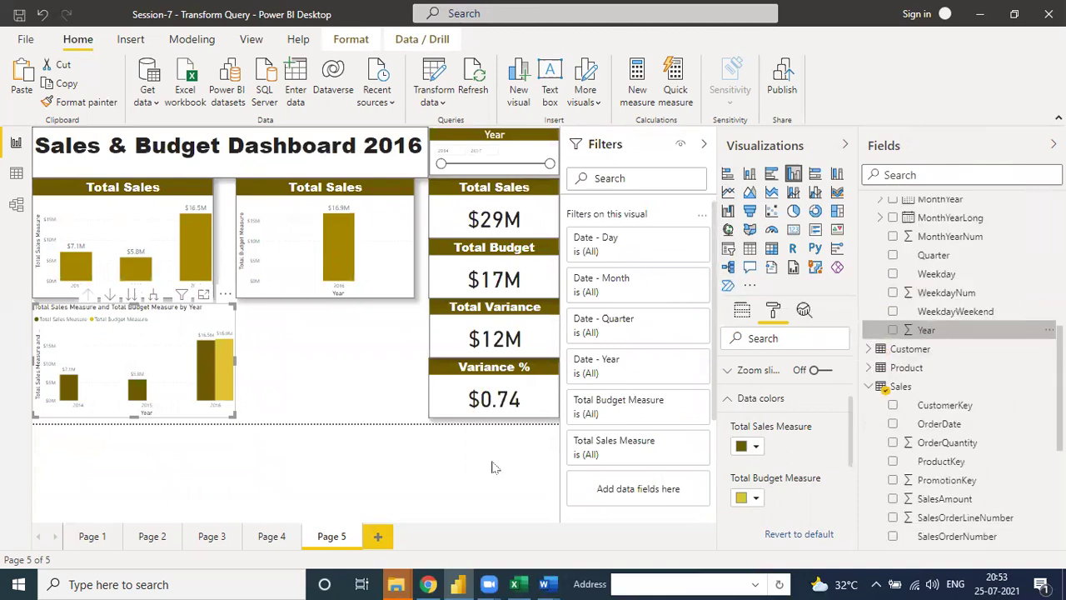
{"action": "left_click", "coordinate": [256, 384]}
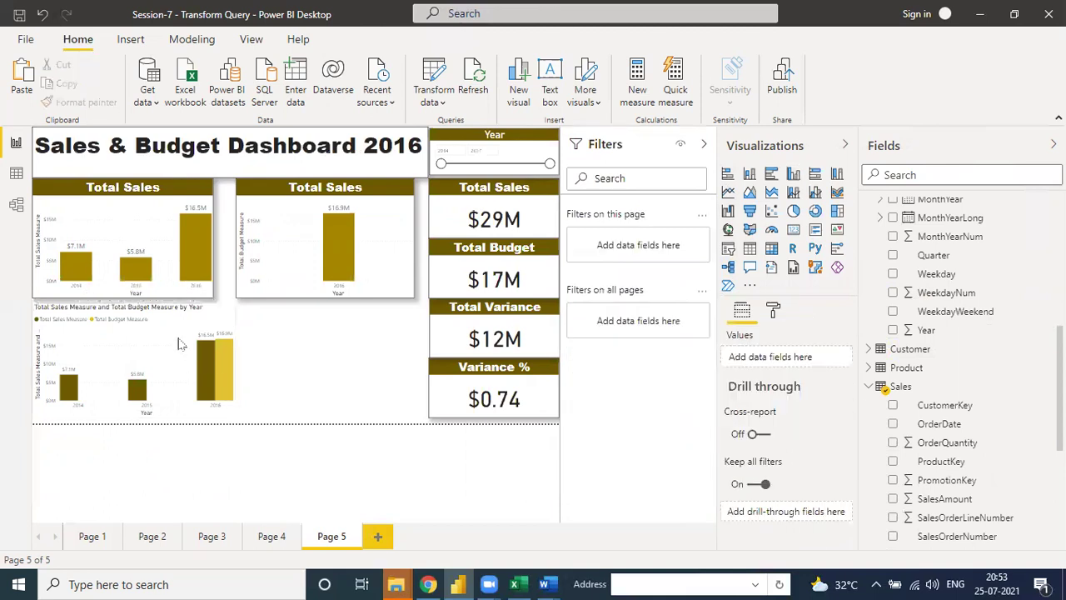
{"action": "left_click", "coordinate": [255, 331]}
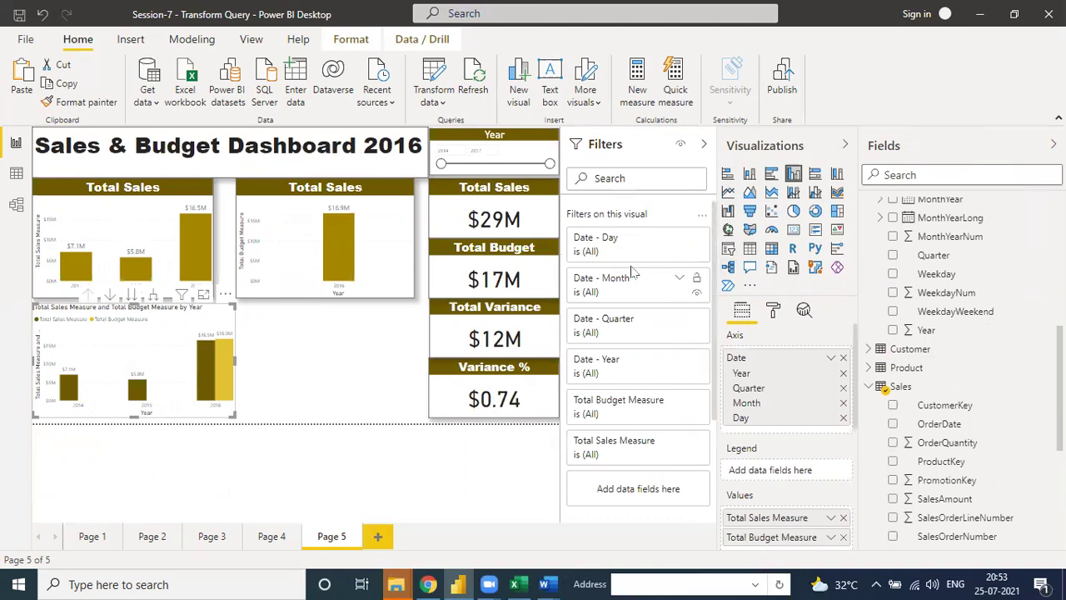
{"action": "left_click", "coordinate": [296, 366]}
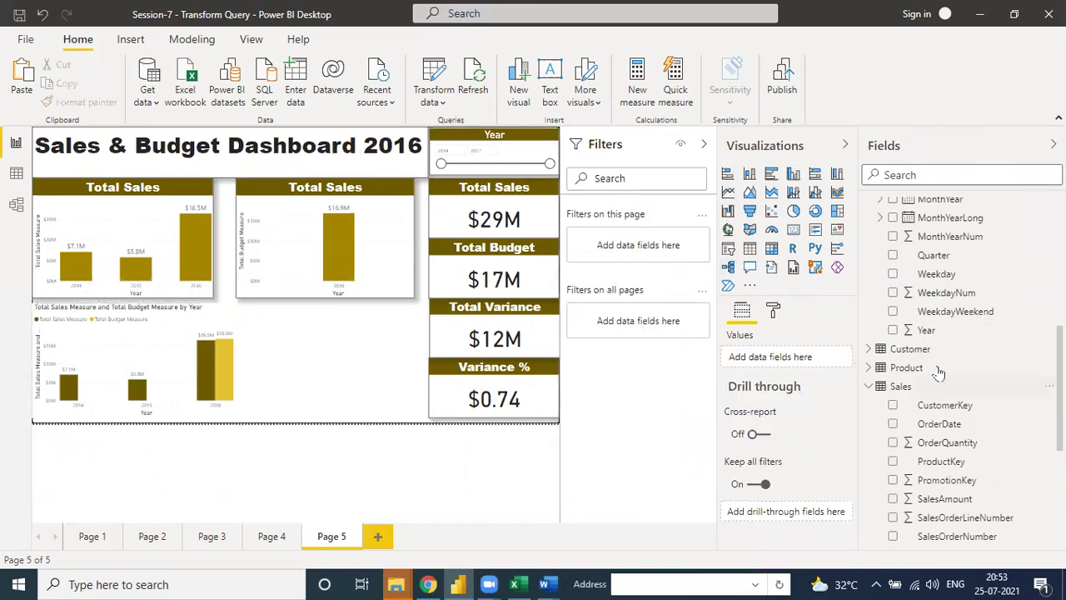
{"action": "left_click_drag", "start_coordinate": [941, 337], "coordinate": [633, 248]}
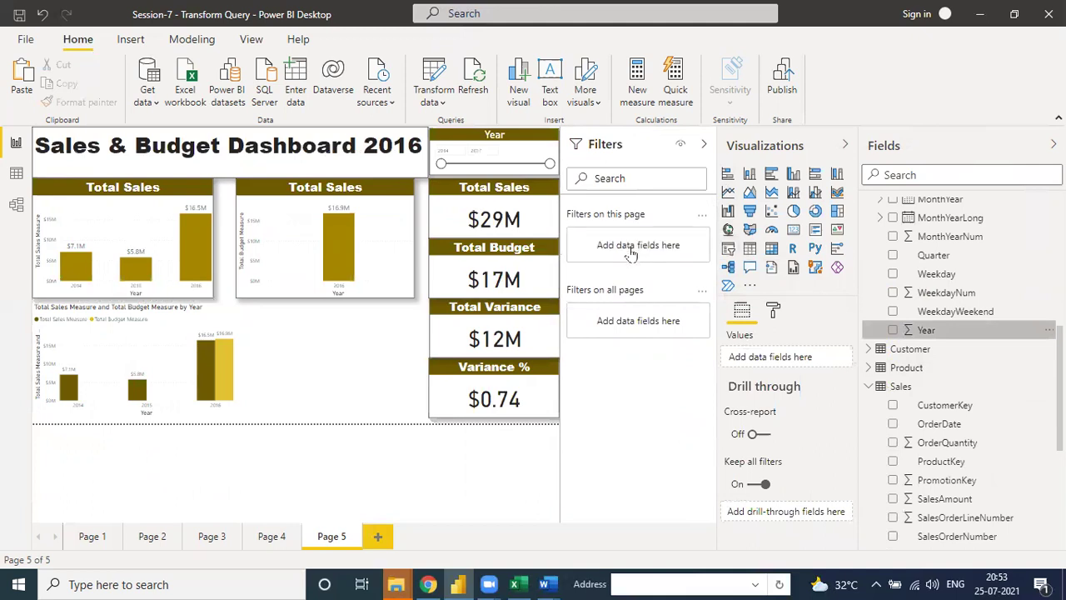
{"action": "left_click", "coordinate": [666, 298]}
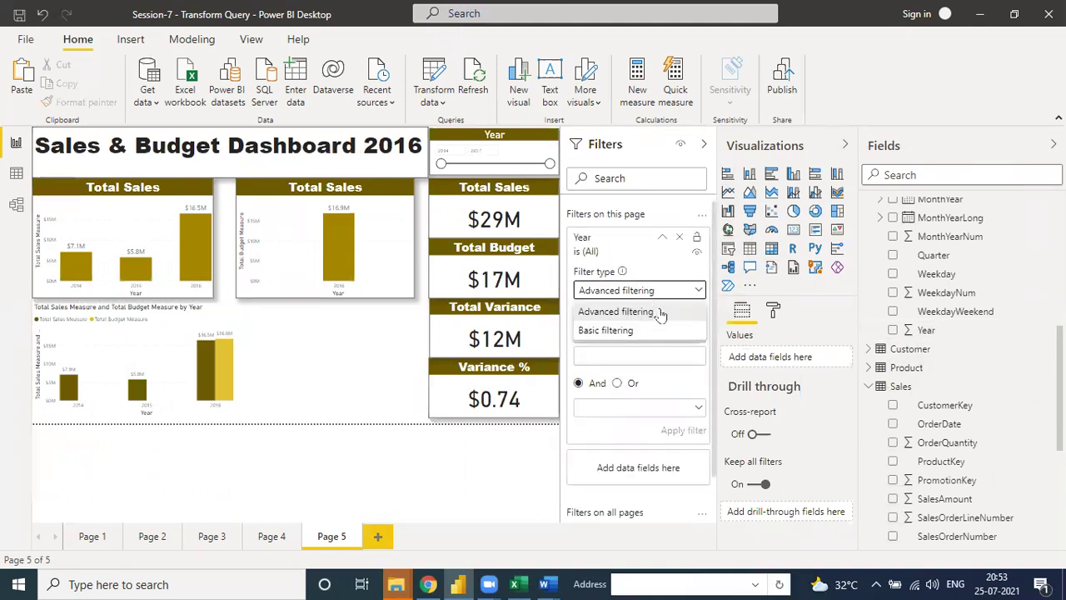
{"action": "left_click", "coordinate": [644, 332]}
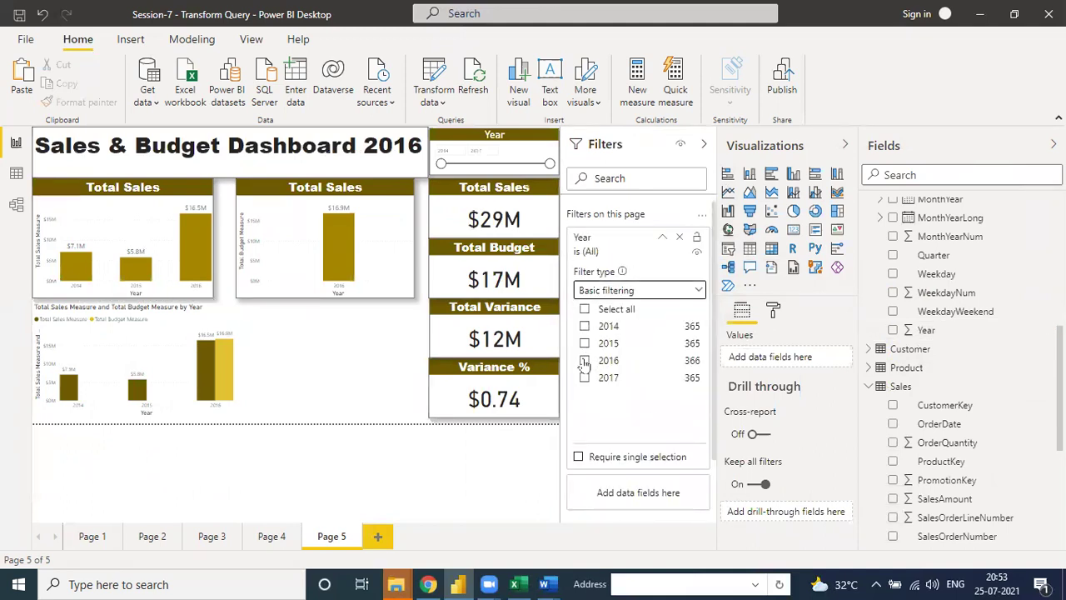
{"action": "left_click", "coordinate": [585, 361]}
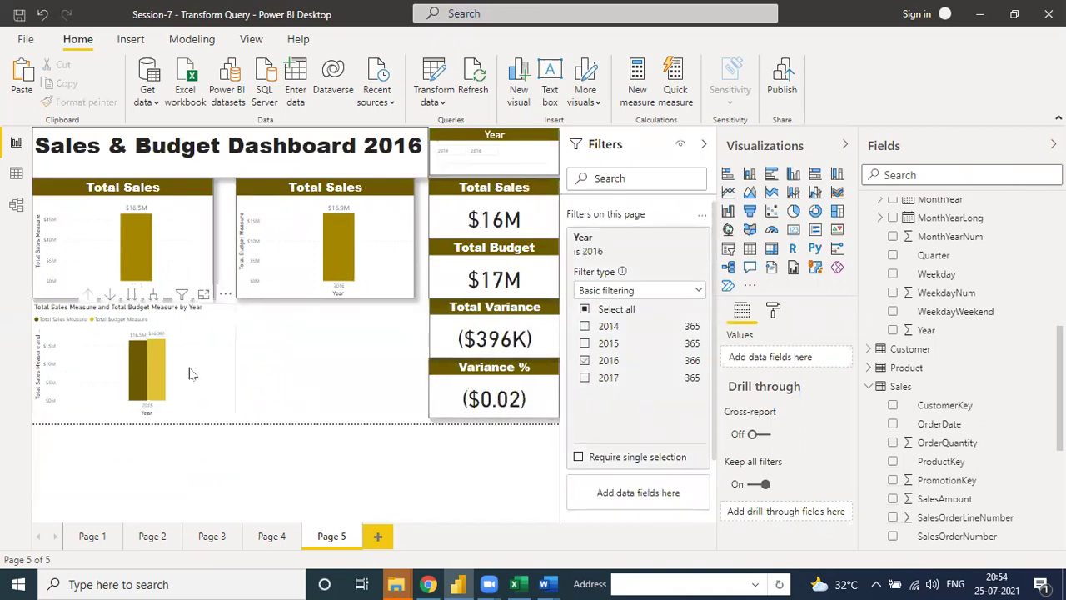
{"action": "left_click", "coordinate": [704, 145]}
Step: Show the clustered column chart by quarter, and move and widen it to span the area beneath the two upper charts
{"action": "mouse_move", "coordinate": [280, 493]}
{"action": "left_mouse_down"}
{"action": "mouse_move", "coordinate": [281, 477]}
{"action": "mouse_move", "coordinate": [291, 480]}
{"action": "left_mouse_up"}
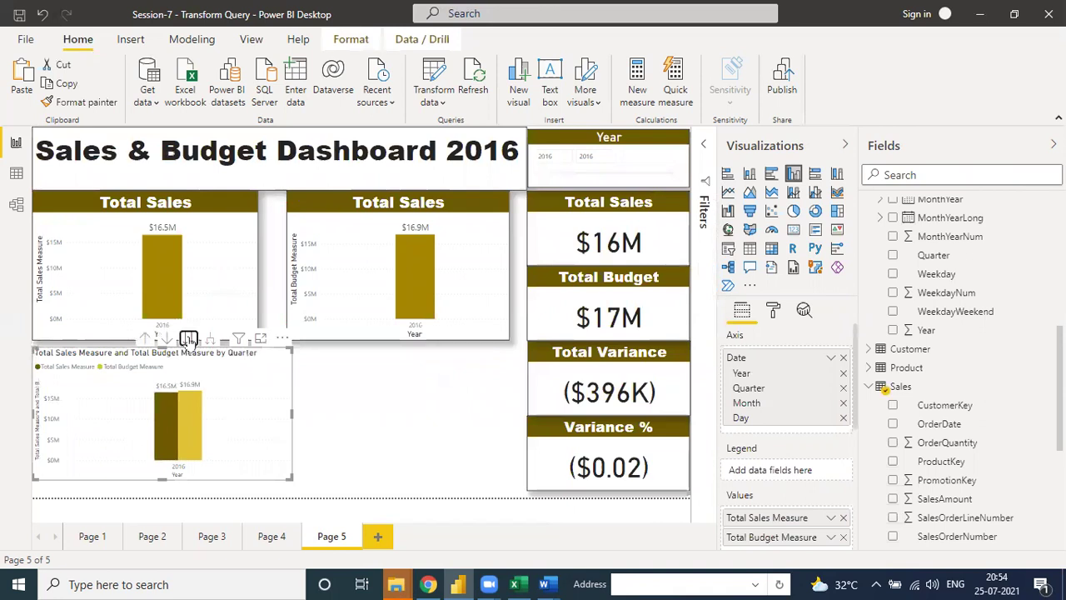
{"action": "left_click", "coordinate": [188, 339]}
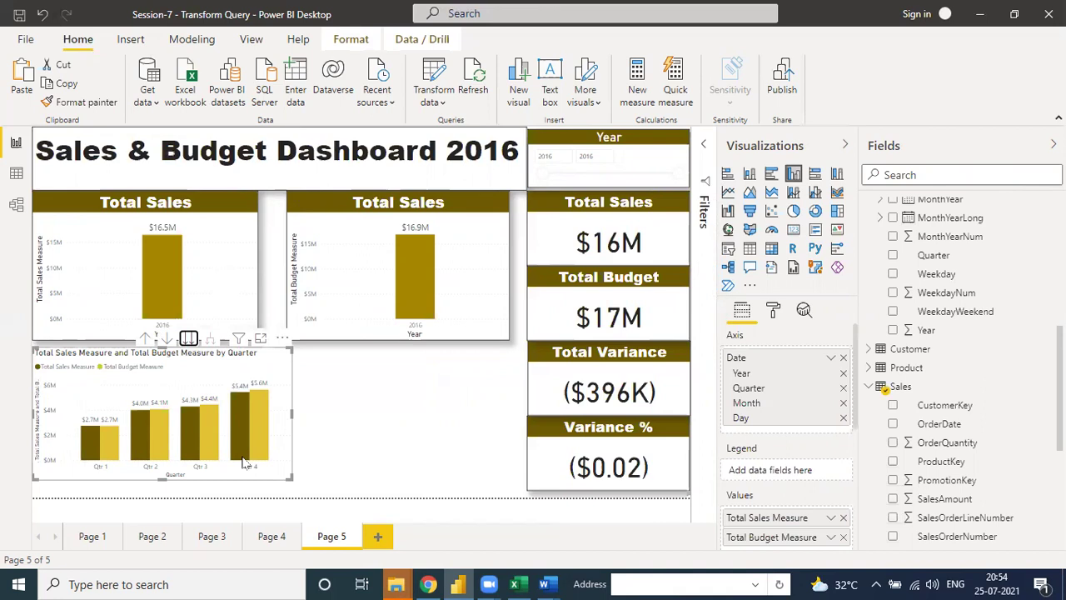
{"action": "left_click_drag", "start_coordinate": [281, 344], "coordinate": [344, 365]}
{"action": "left_click_drag", "start_coordinate": [358, 422], "coordinate": [447, 423]}
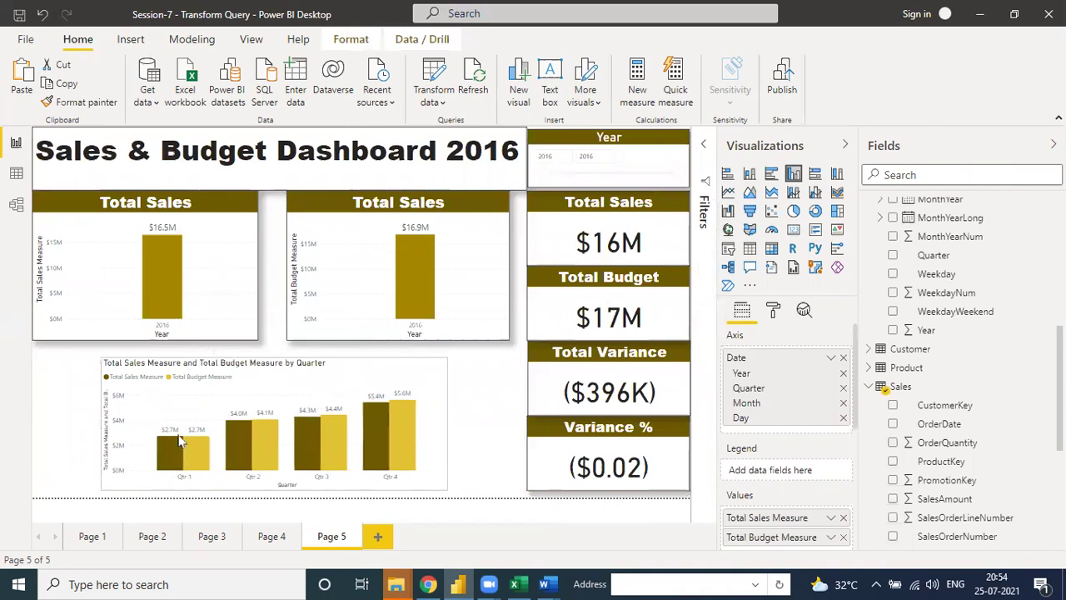
{"action": "left_click_drag", "start_coordinate": [94, 429], "coordinate": [62, 426]}
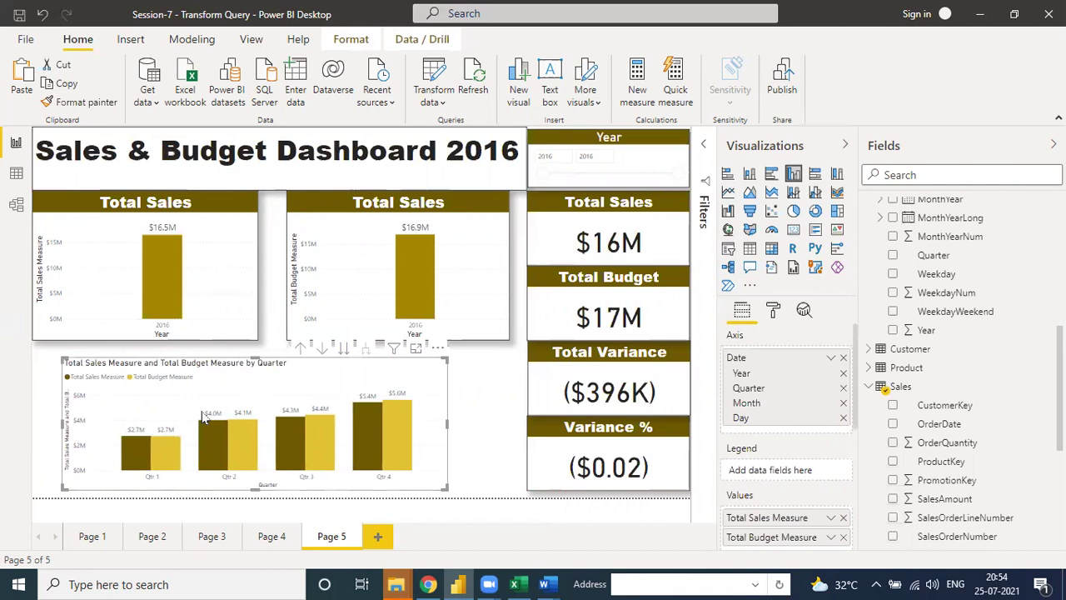
{"action": "left_click_drag", "start_coordinate": [255, 356], "coordinate": [256, 352]}
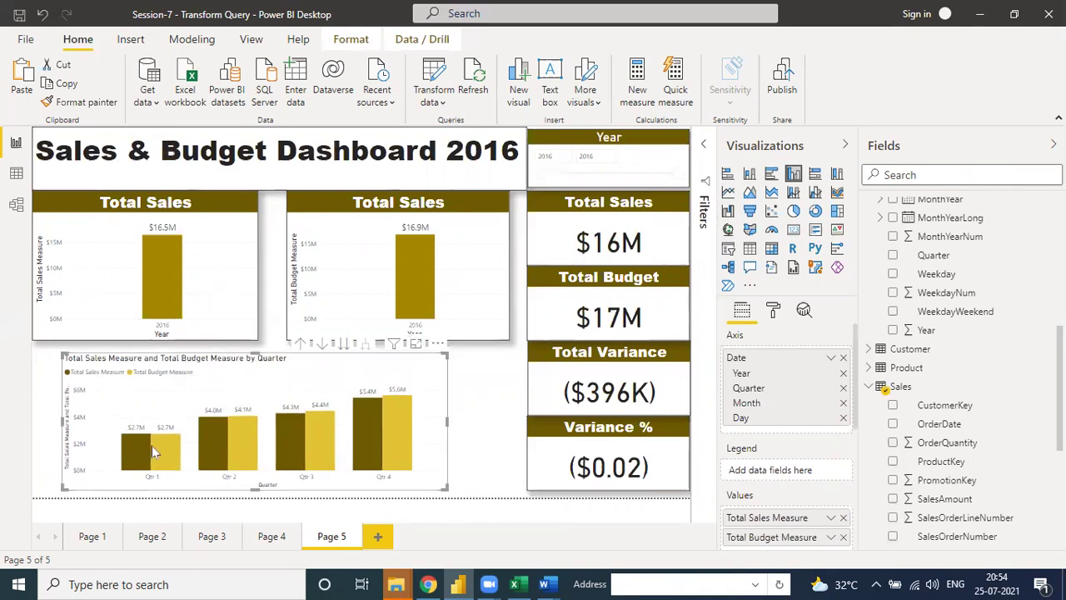
Step: Run the increase explanation for the Qtr 2 budget column and examine its breakdowns by weekday, product name and subcategory
{"action": "right_click", "coordinate": [245, 419]}
{"action": "mouse_move", "coordinate": [337, 360]}
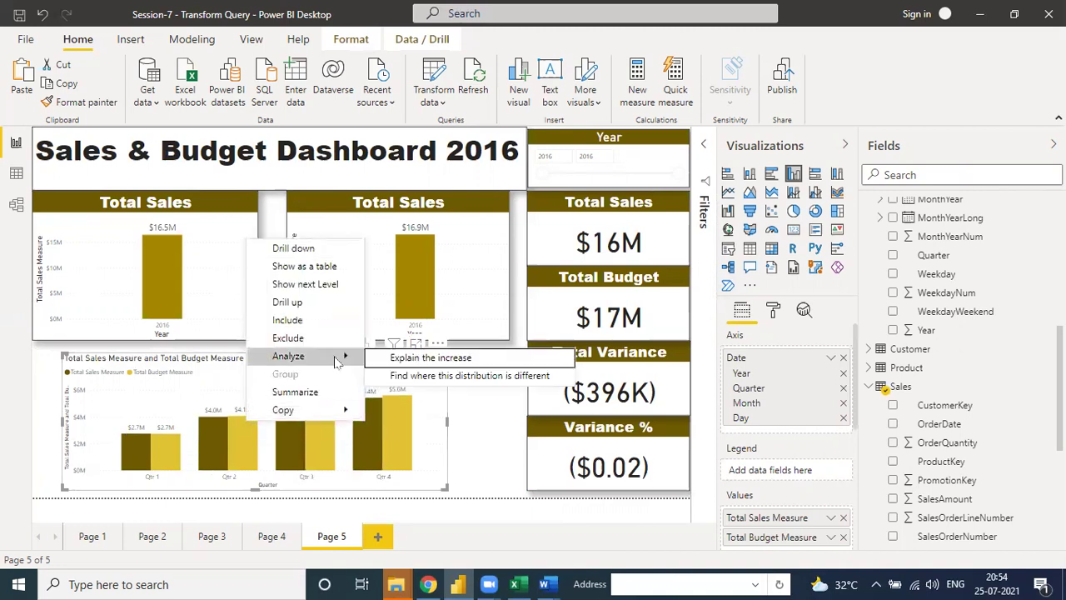
{"action": "left_click", "coordinate": [421, 358]}
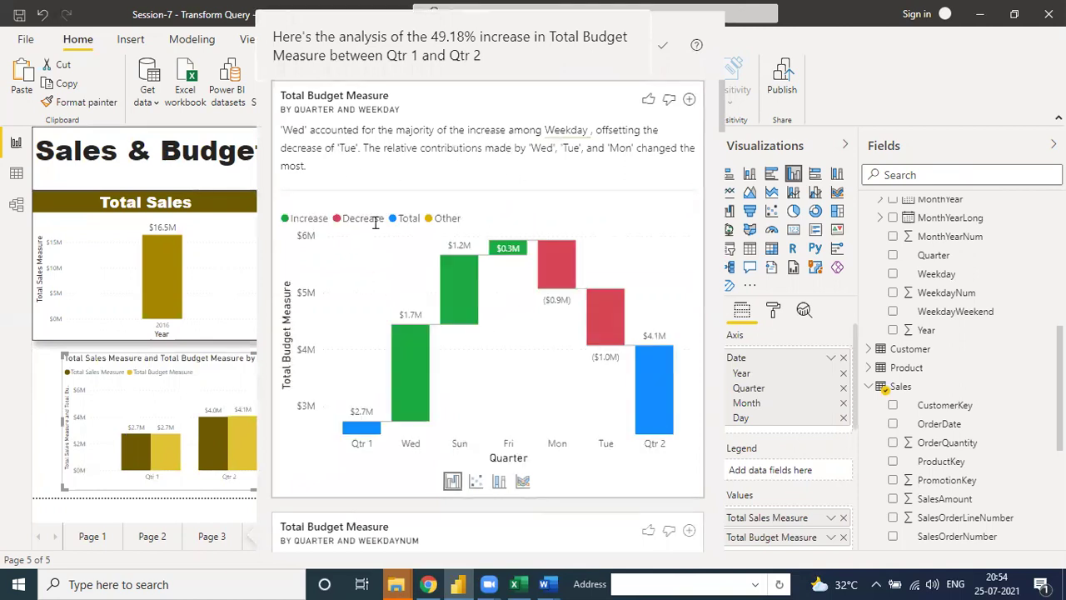
{"action": "scroll", "coordinate": [567, 285], "scroll_direction": "down", "scroll_amount": 4}
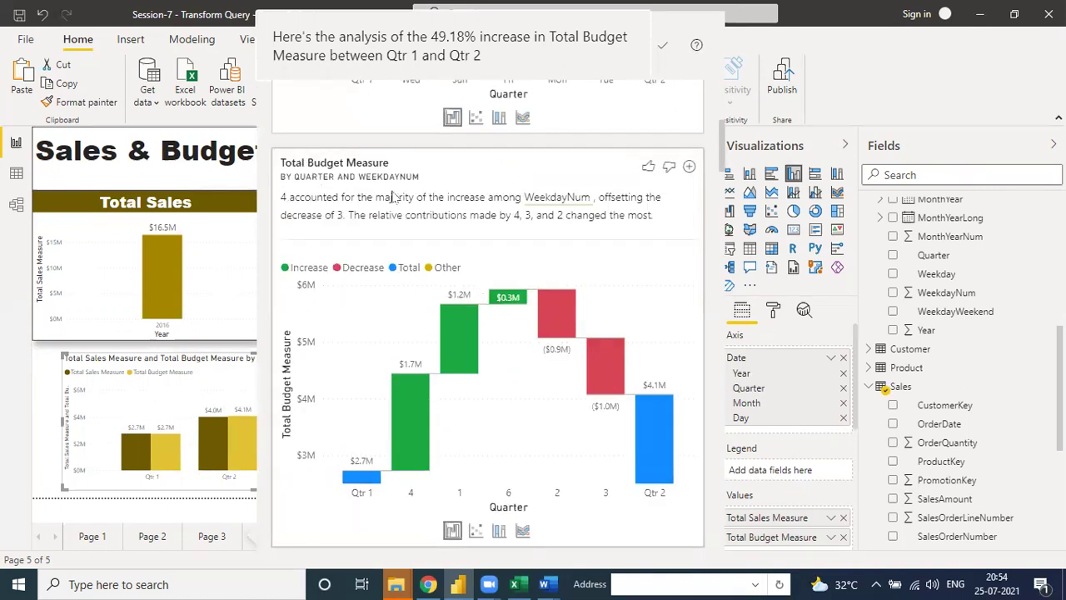
{"action": "scroll", "coordinate": [393, 197], "scroll_direction": "up", "scroll_amount": 4}
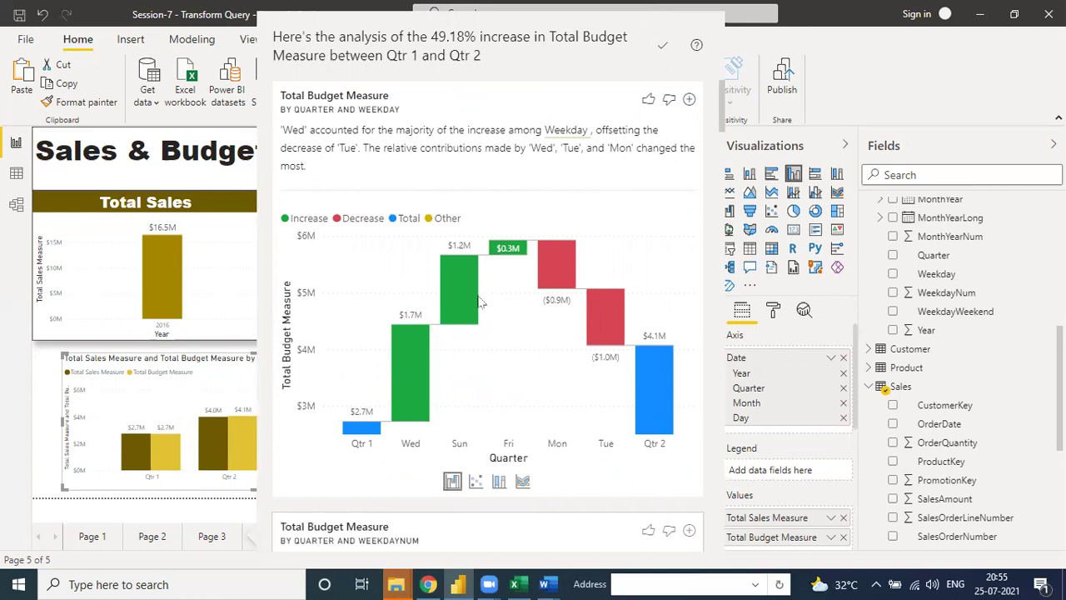
{"action": "scroll", "coordinate": [514, 319], "scroll_direction": "down", "scroll_amount": 4}
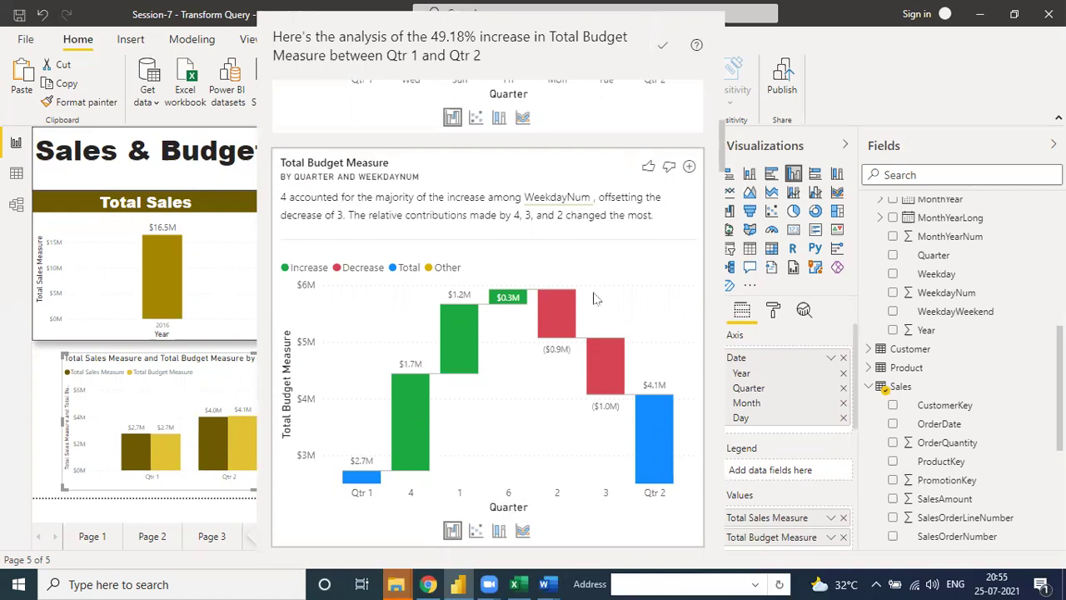
{"action": "scroll", "coordinate": [594, 298], "scroll_direction": "down", "scroll_amount": 4}
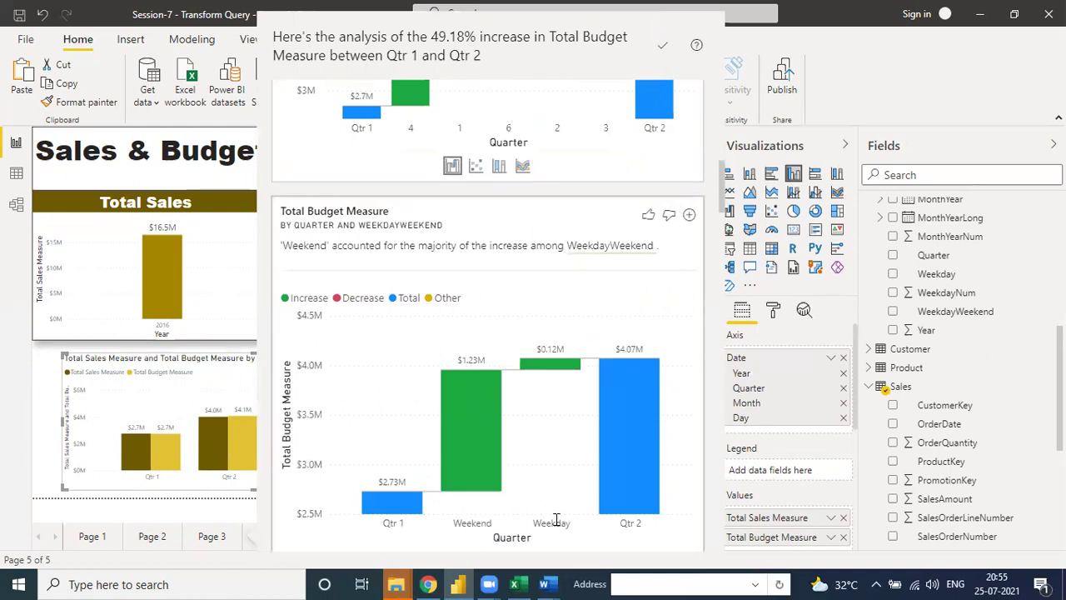
{"action": "scroll", "coordinate": [494, 370], "scroll_direction": "down", "scroll_amount": 4}
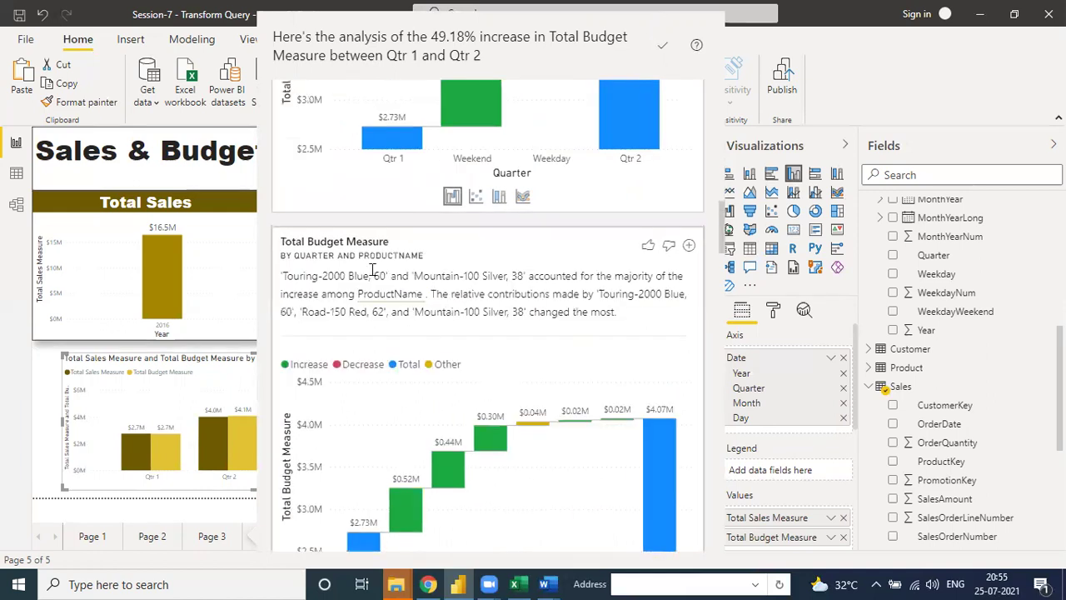
{"action": "scroll", "coordinate": [450, 450], "scroll_direction": "down", "scroll_amount": 5}
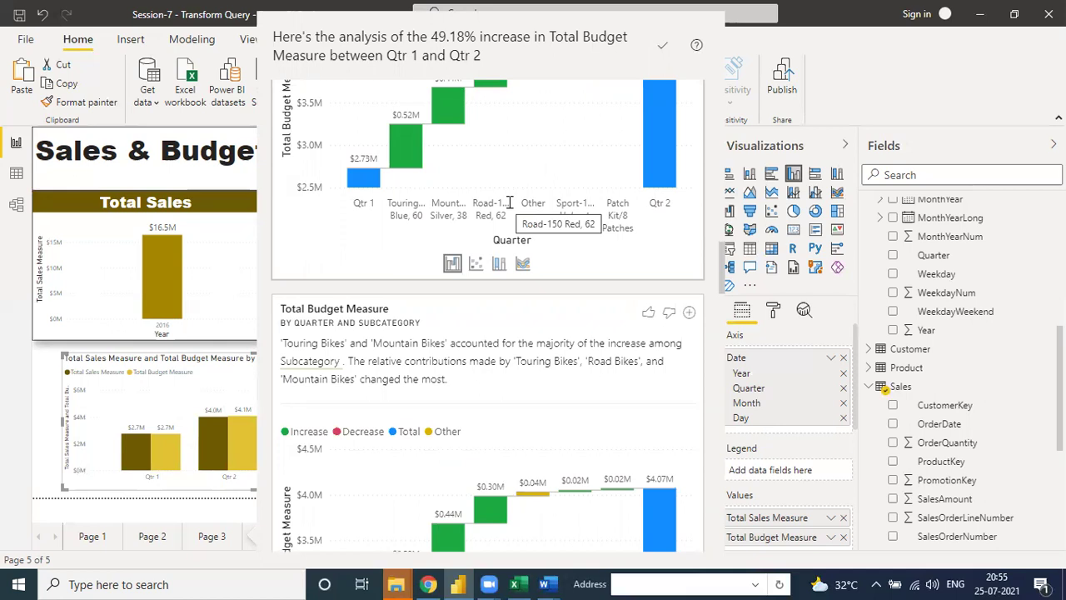
Step: Examine the remaining Qtr 2 budget increase breakdowns by subcategory, photo, product name and product line, and close the analysis
{"action": "scroll", "coordinate": [458, 229], "scroll_direction": "down", "scroll_amount": 5}
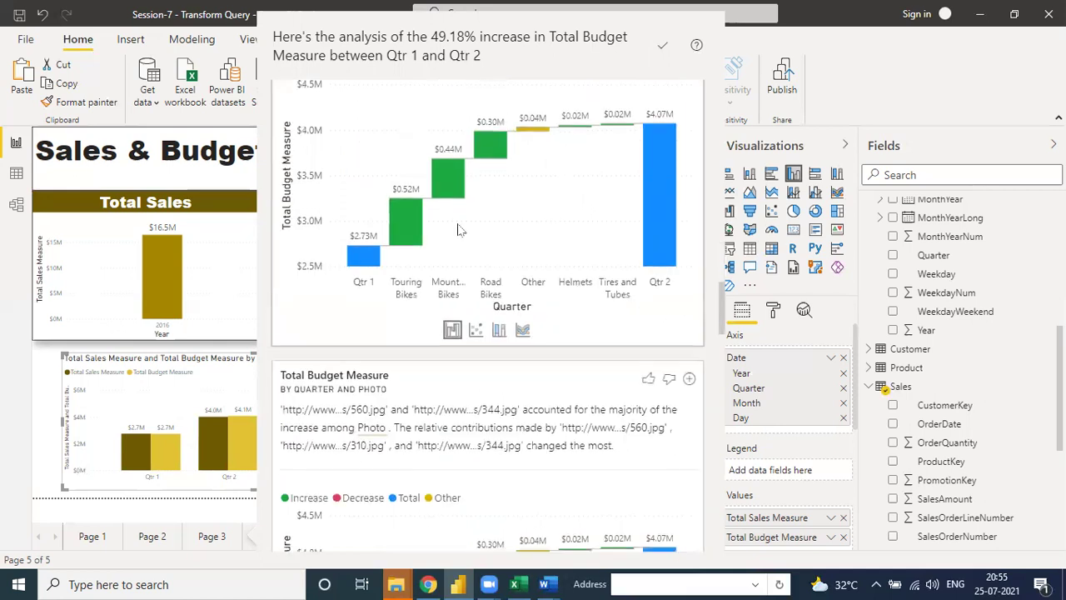
{"action": "scroll", "coordinate": [477, 272], "scroll_direction": "down", "scroll_amount": 5}
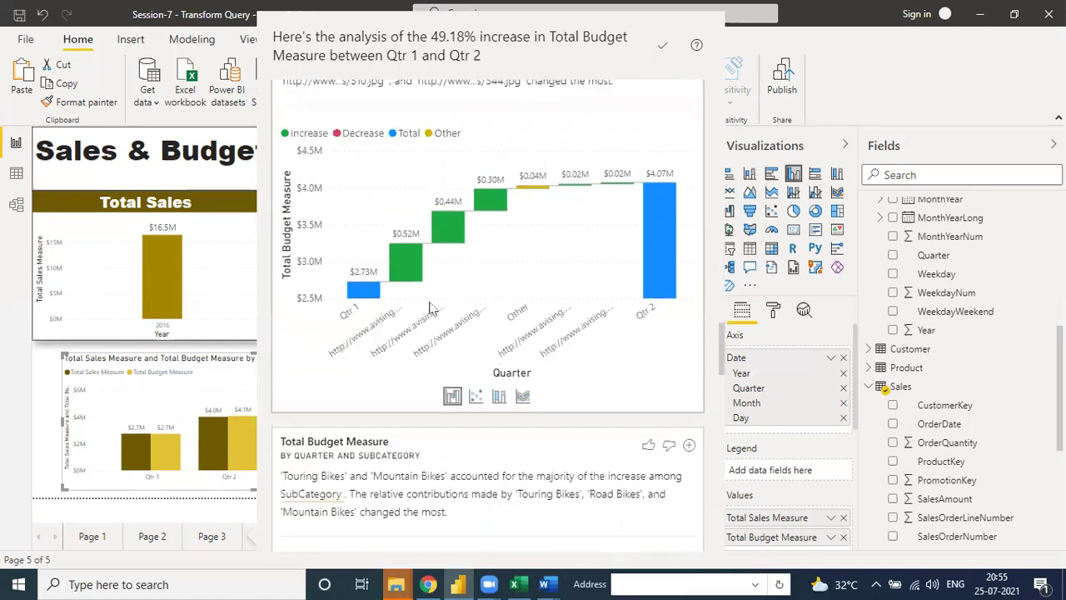
{"action": "scroll", "coordinate": [452, 364], "scroll_direction": "down", "scroll_amount": 5}
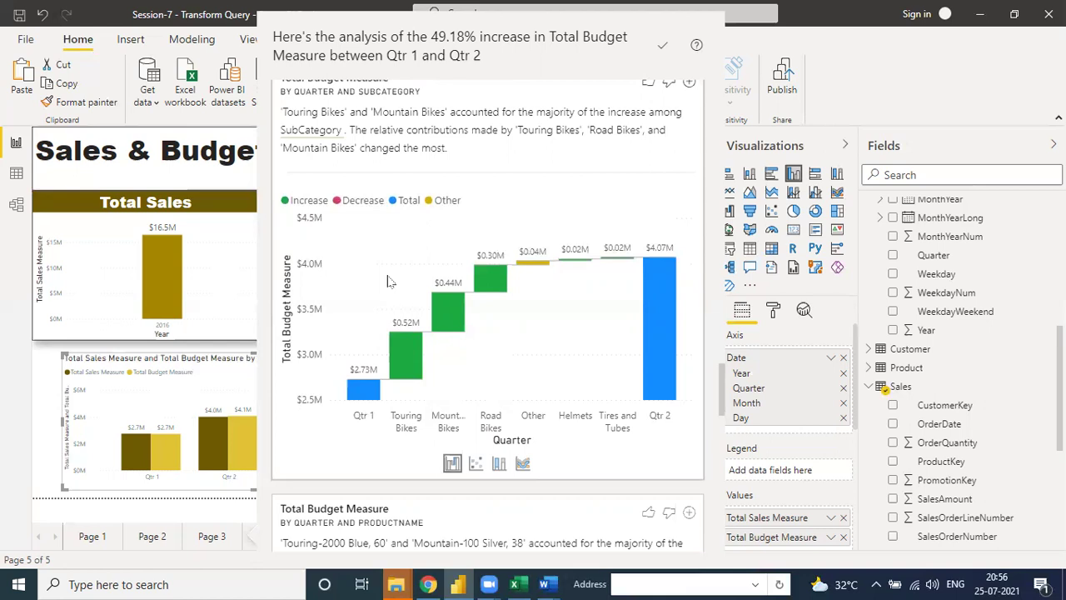
{"action": "scroll", "coordinate": [472, 306], "scroll_direction": "down", "scroll_amount": 10}
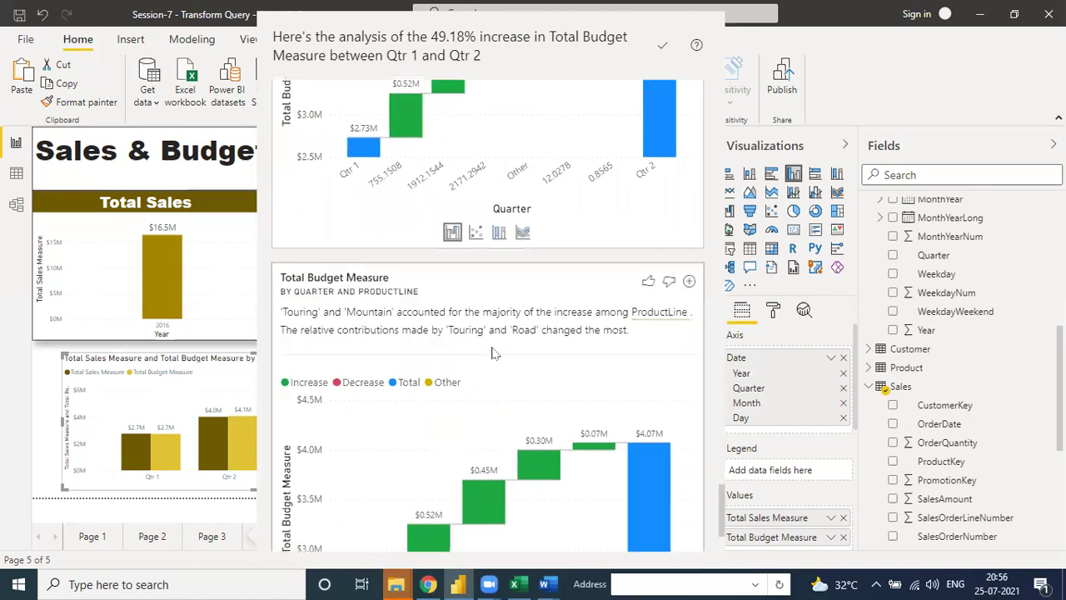
{"action": "left_click", "coordinate": [220, 314]}
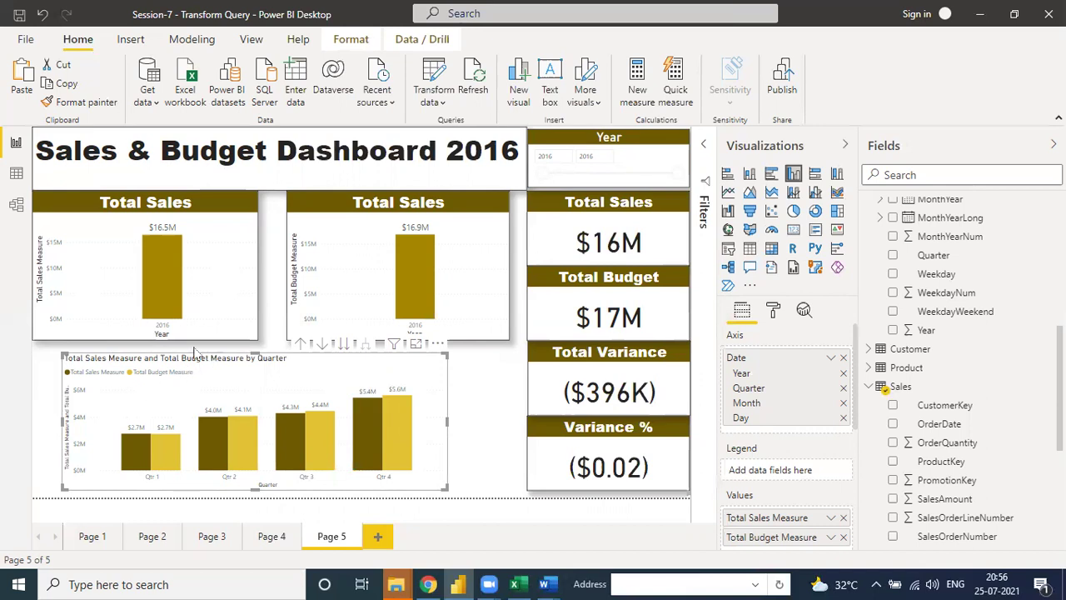
Step: Move the clustered column chart directly beneath the two upper charts, widen it to match them and extend it to the page's lower edge
{"action": "left_click_drag", "start_coordinate": [195, 350], "coordinate": [167, 351]}
{"action": "left_click_drag", "start_coordinate": [321, 403], "coordinate": [322, 405]}
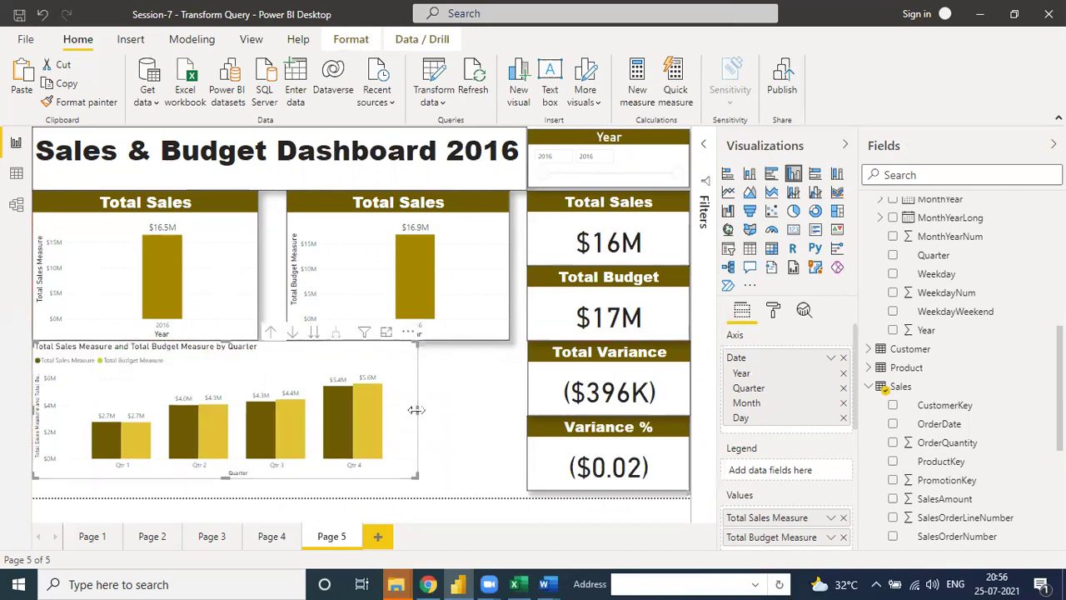
{"action": "left_click_drag", "start_coordinate": [491, 417], "coordinate": [507, 417]}
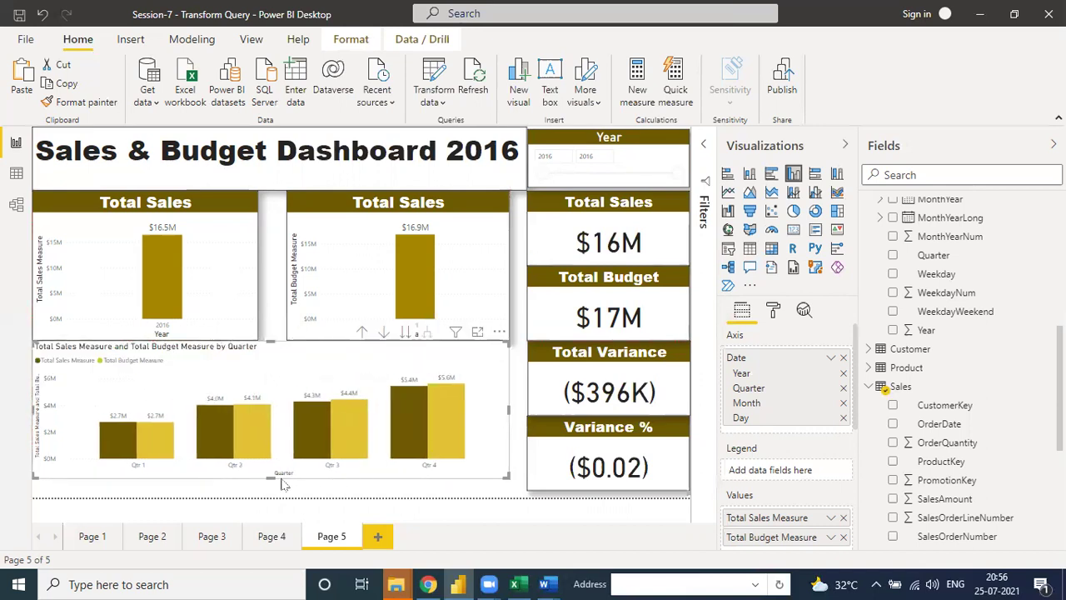
{"action": "left_click_drag", "start_coordinate": [272, 476], "coordinate": [279, 498]}
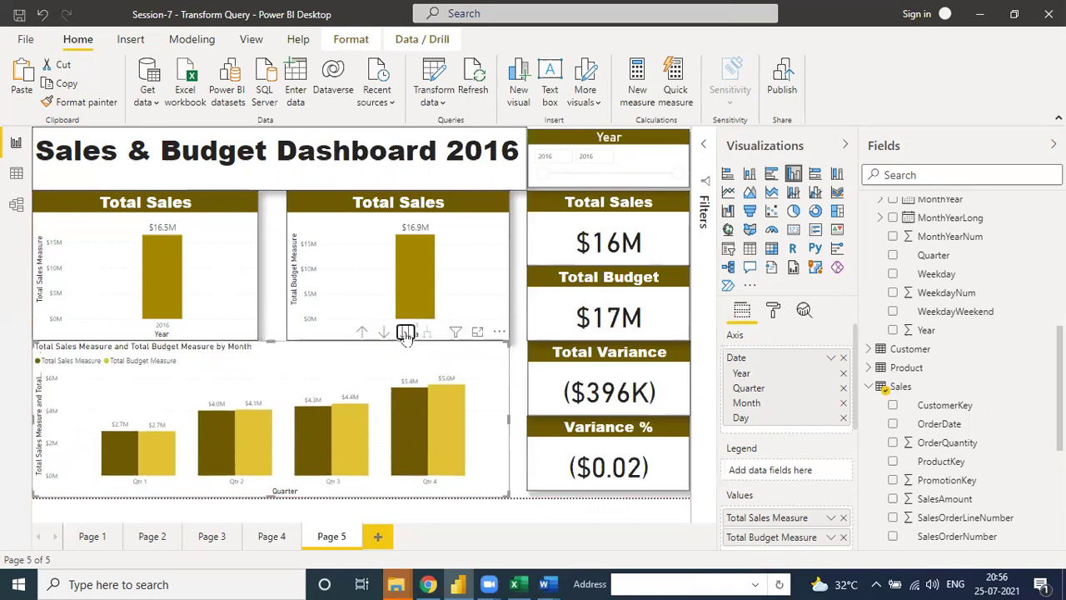
Step: Show the clustered column chart by month, widen it slightly toward the cards, and check the day level before returning to months
{"action": "left_click", "coordinate": [406, 333]}
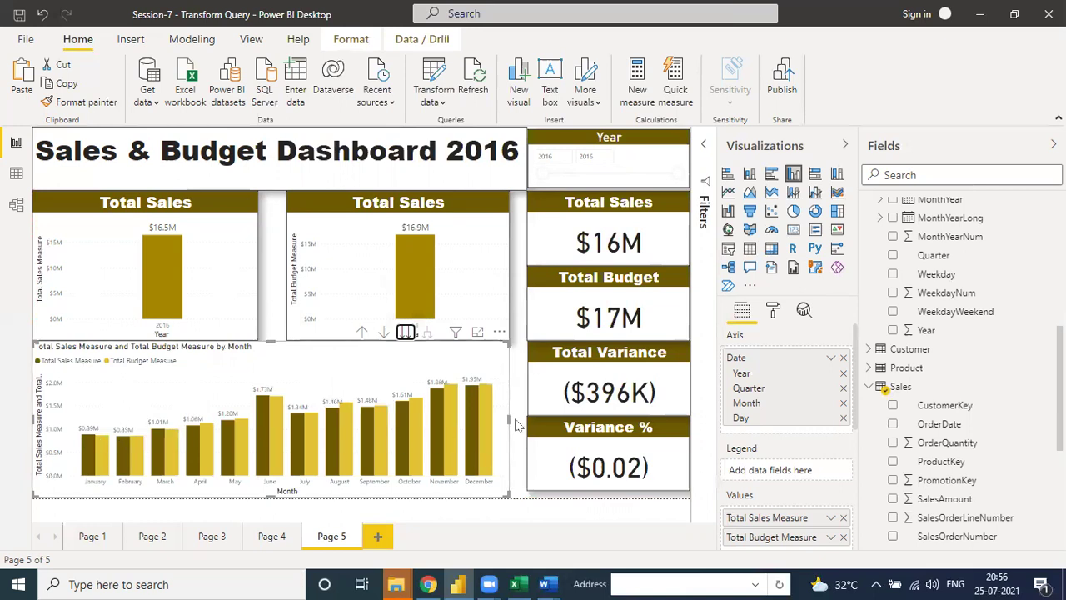
{"action": "left_click_drag", "start_coordinate": [516, 425], "coordinate": [523, 421]}
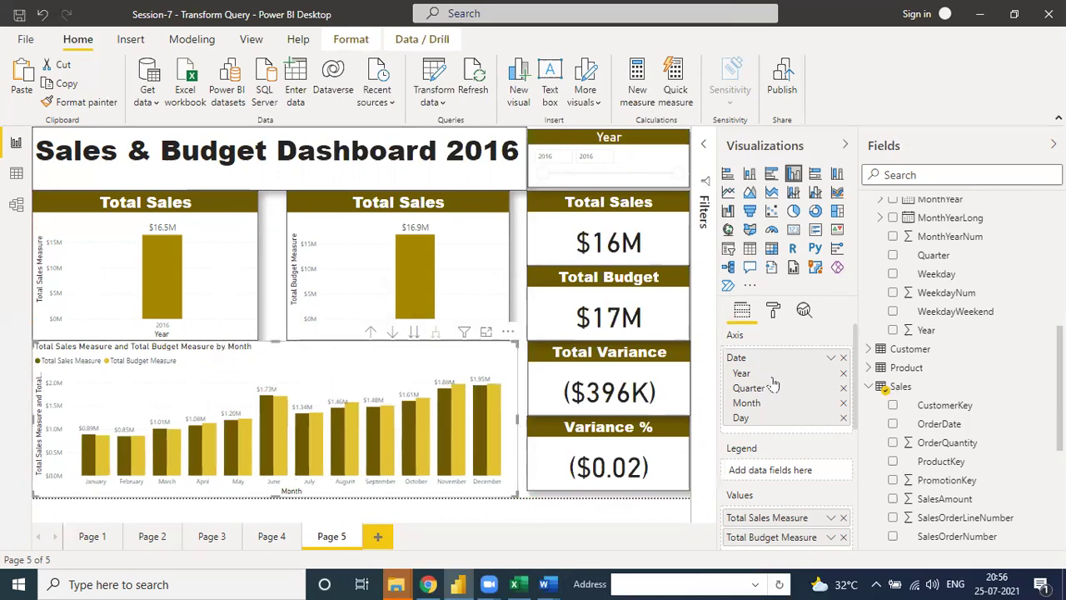
{"action": "left_click", "coordinate": [414, 333]}
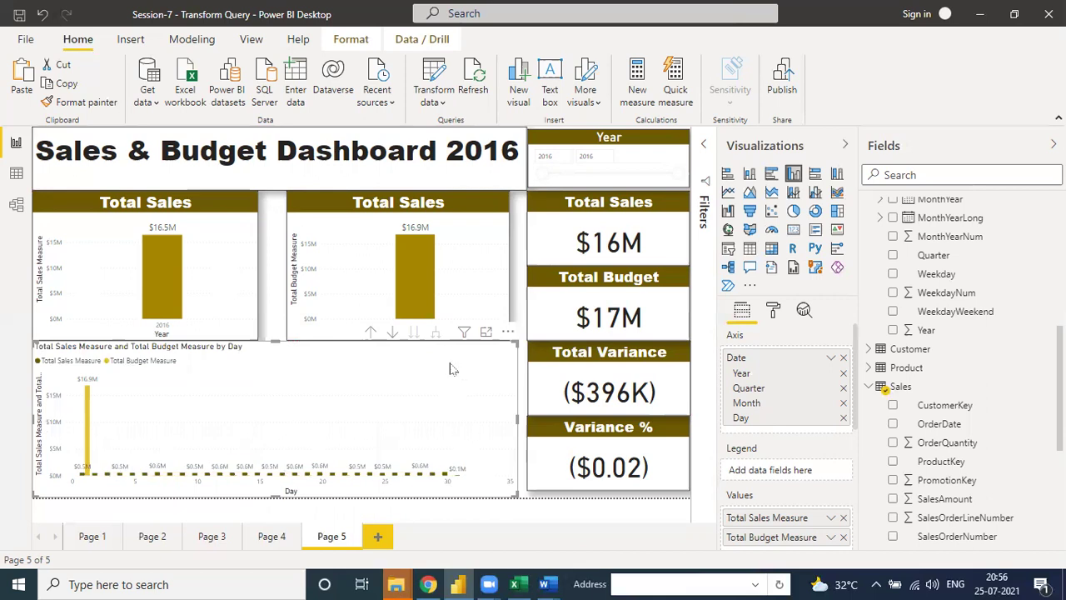
{"action": "left_click", "coordinate": [370, 333]}
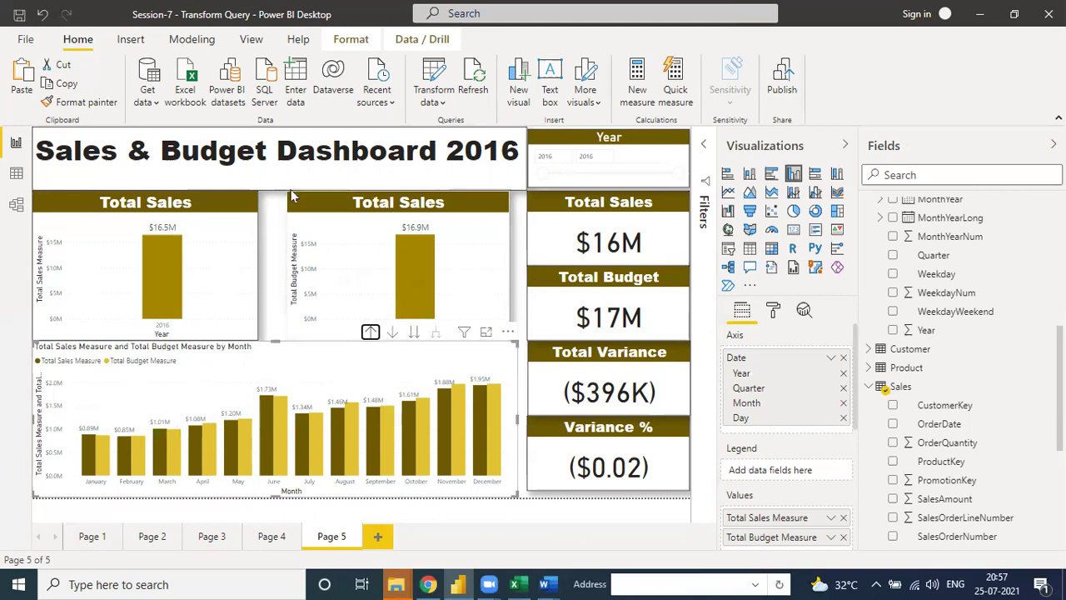
{"action": "left_click_drag", "start_coordinate": [39, 143], "coordinate": [522, 151]}
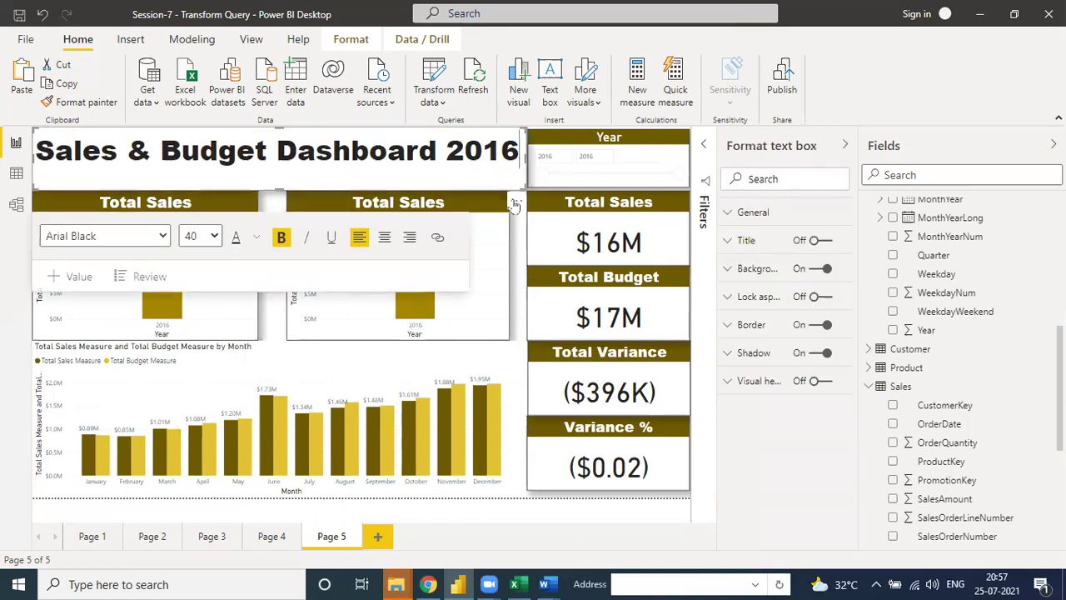
{"action": "left_click", "coordinate": [522, 257]}
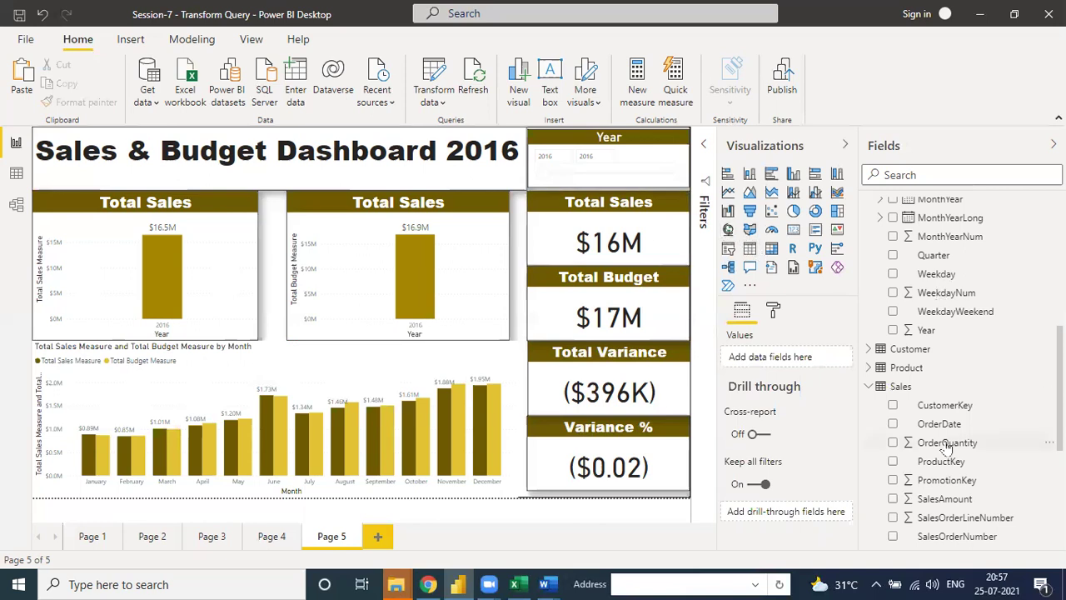
{"action": "scroll", "coordinate": [947, 448], "scroll_direction": "down", "scroll_amount": 5}
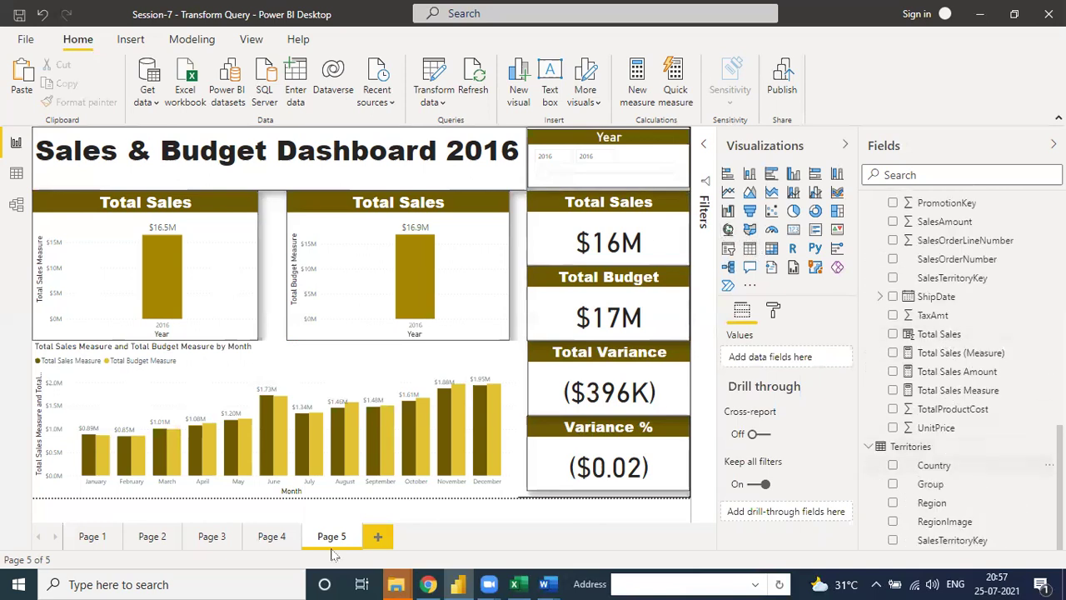
Step: Add a new report page and place an empty 100% stacked bar chart on it, enlarged and moved toward the page's middle
{"action": "left_click", "coordinate": [378, 536]}
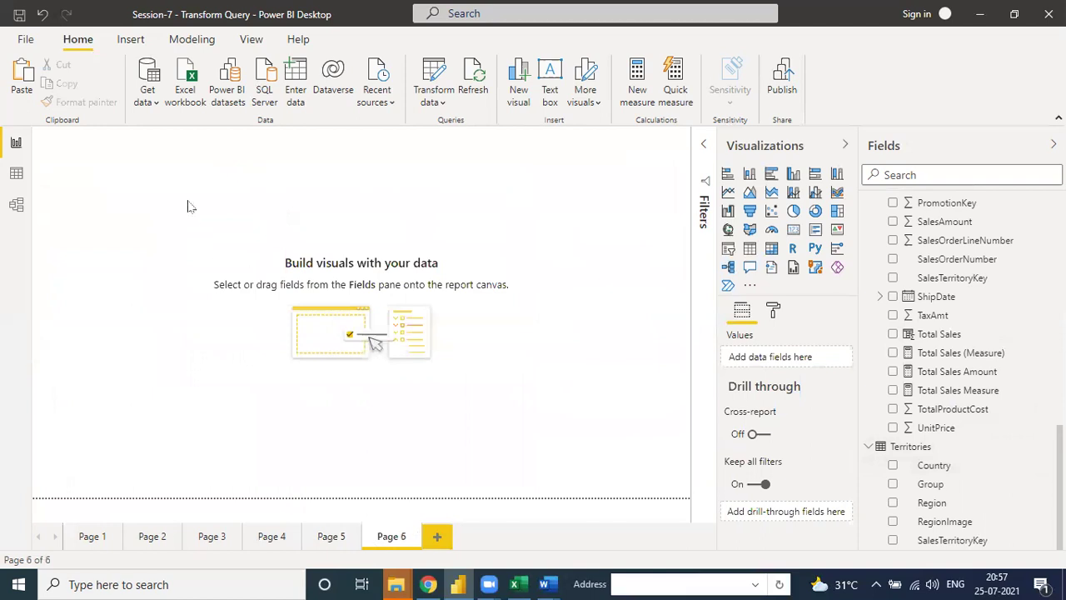
{"action": "scroll", "coordinate": [952, 334], "scroll_direction": "up", "scroll_amount": 10}
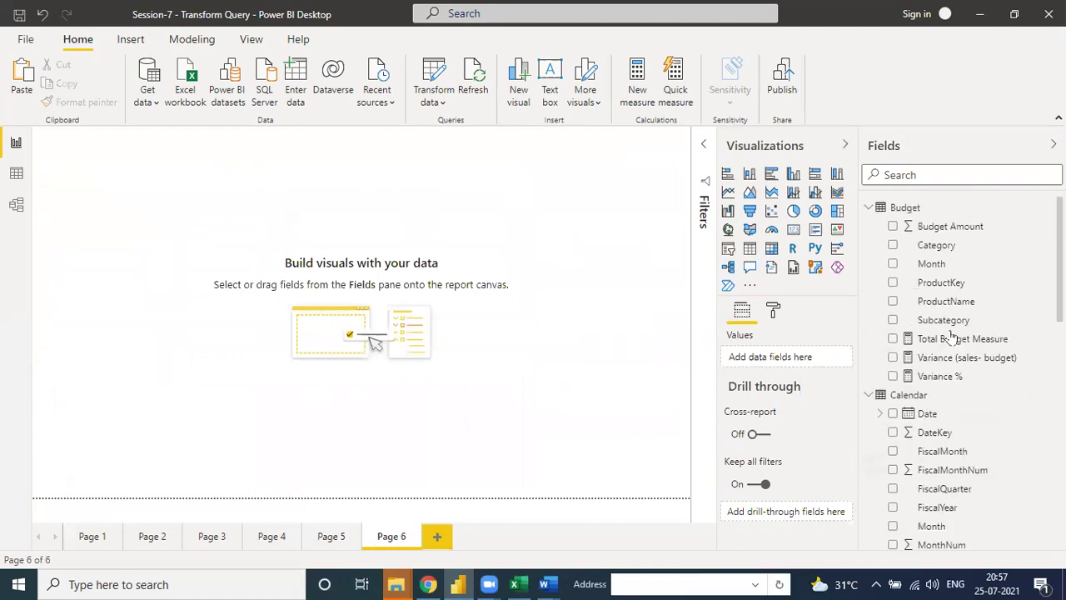
{"action": "left_click", "coordinate": [816, 176]}
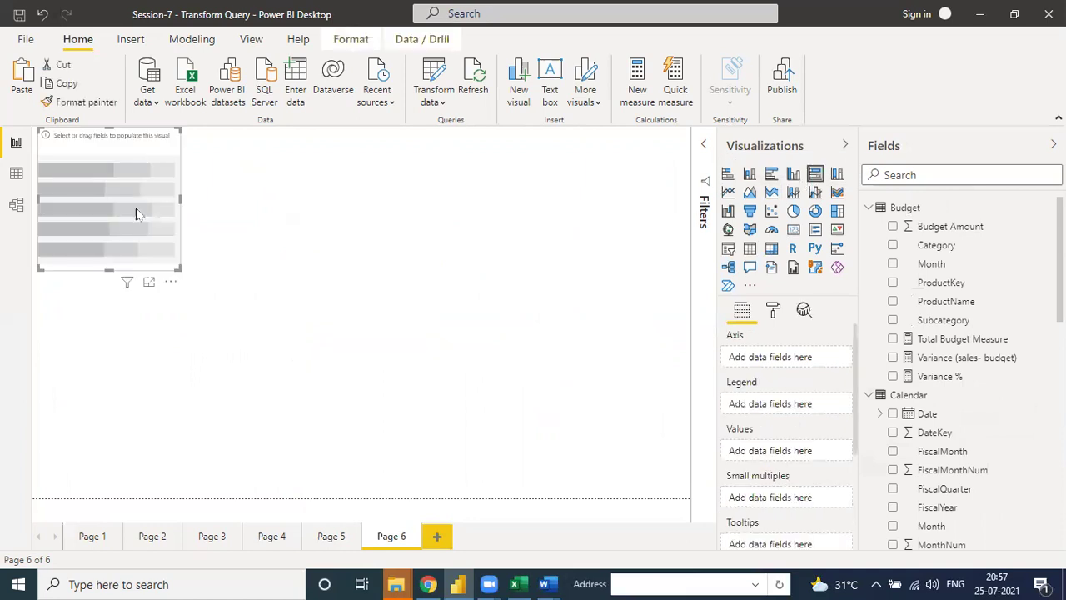
{"action": "left_click_drag", "start_coordinate": [137, 214], "coordinate": [307, 391]}
{"action": "left_click_drag", "start_coordinate": [241, 216], "coordinate": [347, 245]}
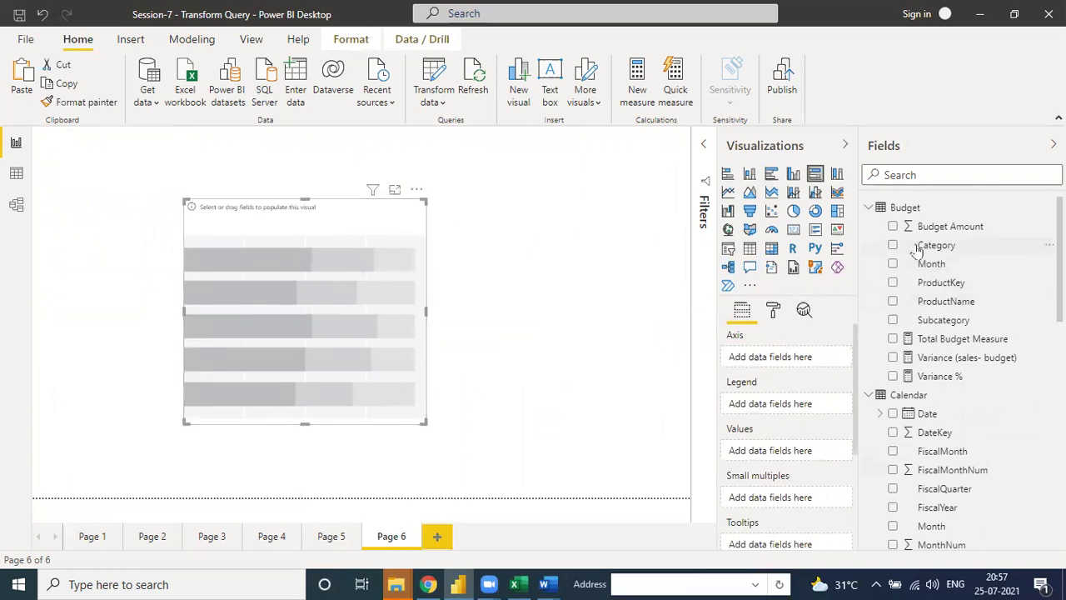
Step: Change the empty visual to a table and add the Sales table's Total Sales Measure to its values
{"action": "scroll", "coordinate": [941, 350], "scroll_direction": "down", "scroll_amount": 5}
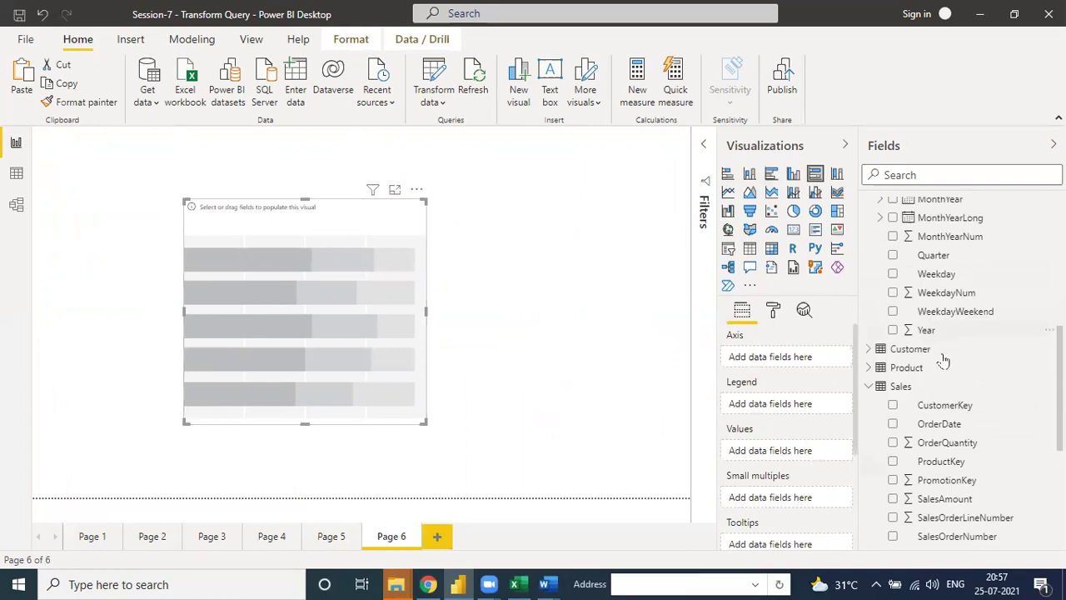
{"action": "left_click", "coordinate": [869, 350]}
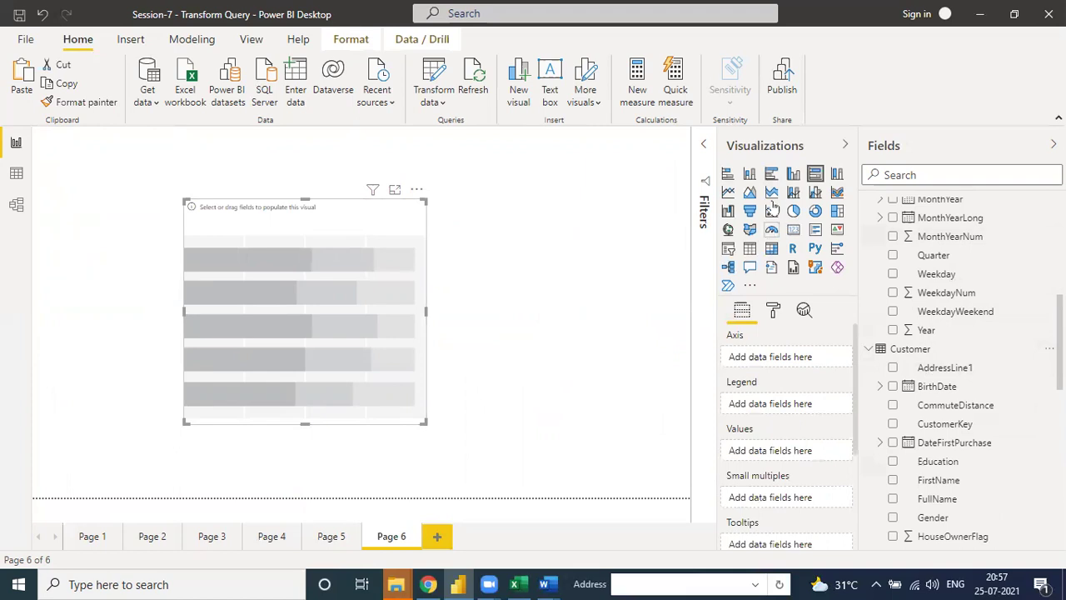
{"action": "left_click", "coordinate": [750, 249]}
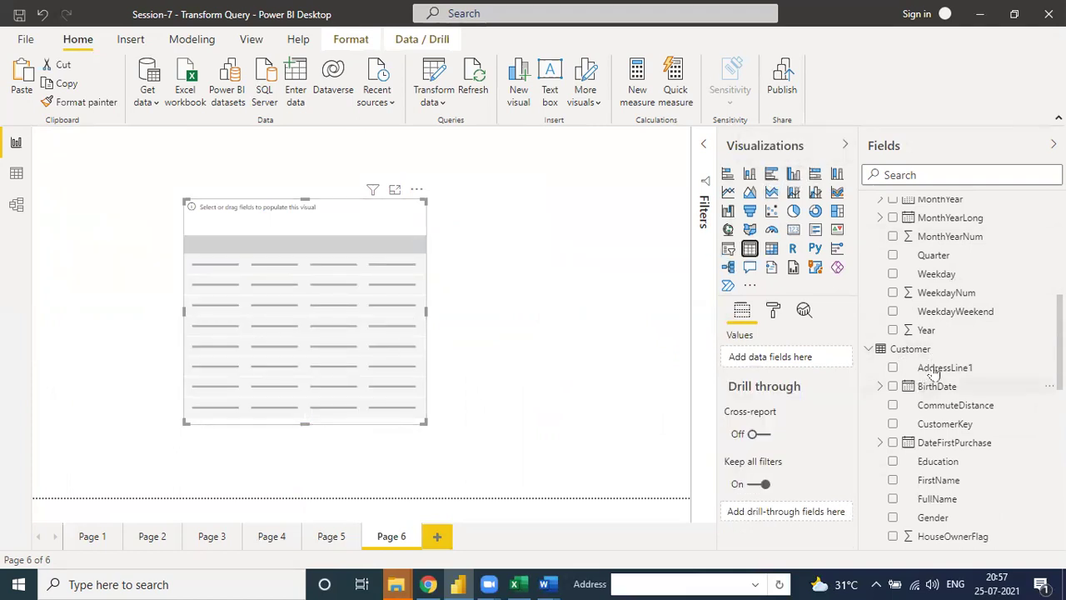
{"action": "scroll", "coordinate": [950, 408], "scroll_direction": "down", "scroll_amount": 5}
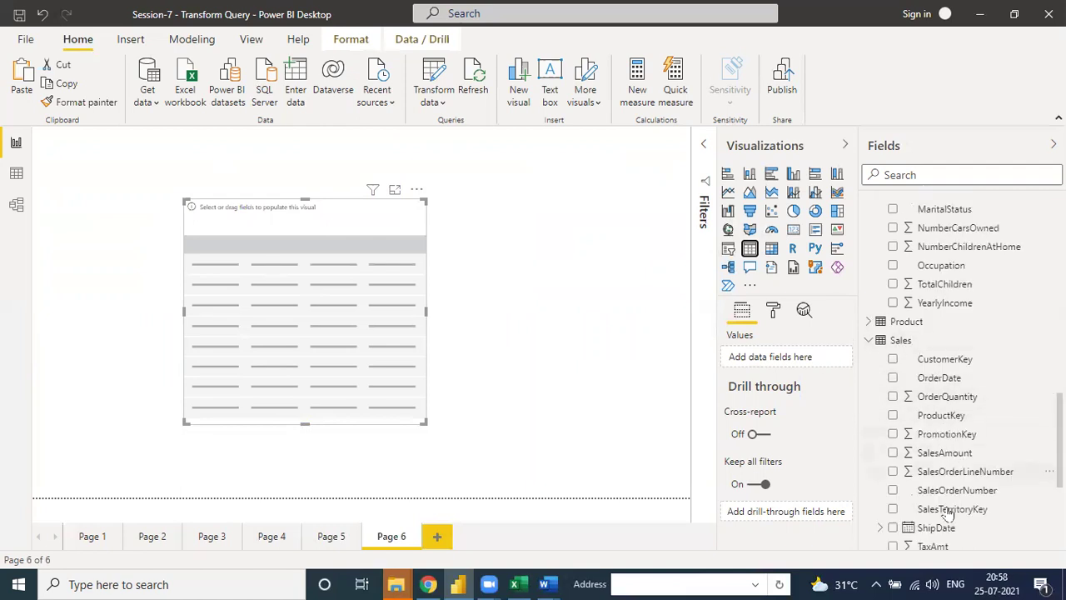
{"action": "left_click", "coordinate": [947, 456]}
{"action": "scroll", "coordinate": [949, 500], "scroll_direction": "down", "scroll_amount": 4}
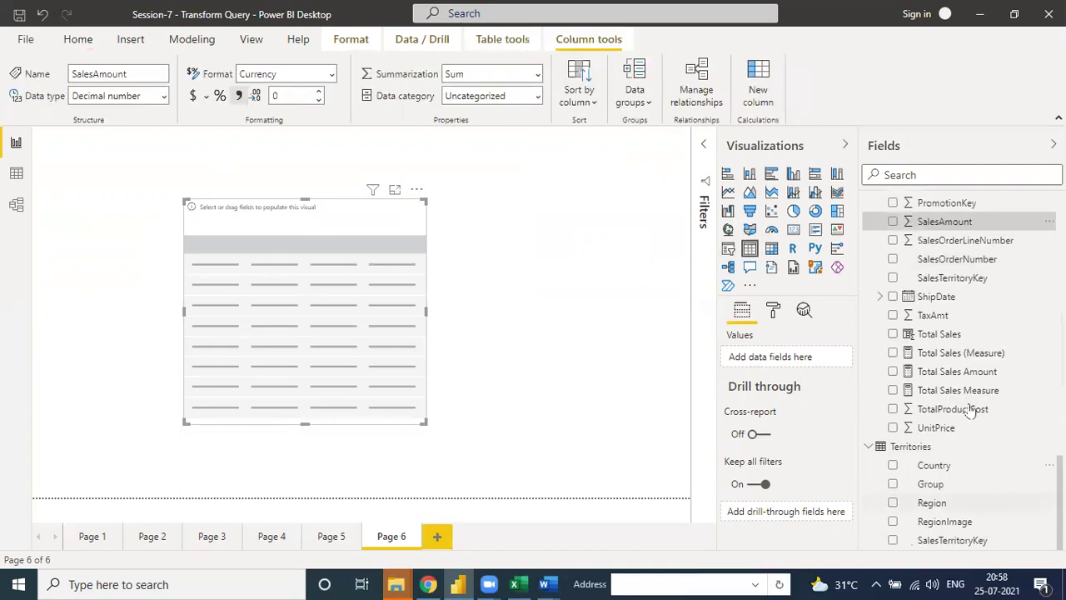
{"action": "left_click_drag", "start_coordinate": [959, 398], "coordinate": [792, 370]}
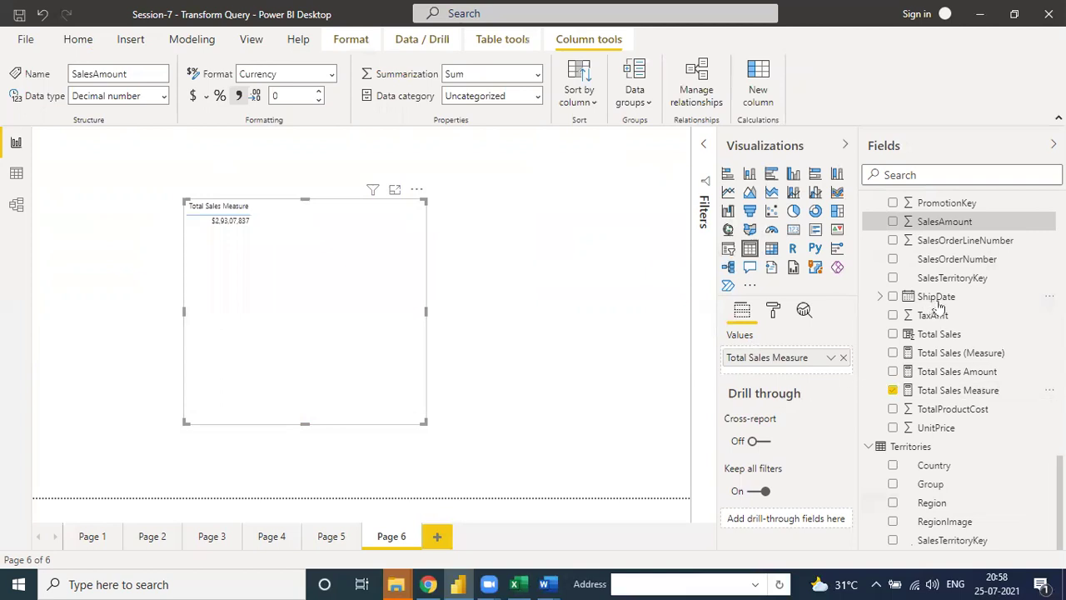
Step: Try listing the Customer table's CustomerKey field beside the Total Sales Measure, and remove that field again
{"action": "scroll", "coordinate": [925, 300], "scroll_direction": "up", "scroll_amount": 10}
{"action": "scroll", "coordinate": [940, 299], "scroll_direction": "up", "scroll_amount": 3}
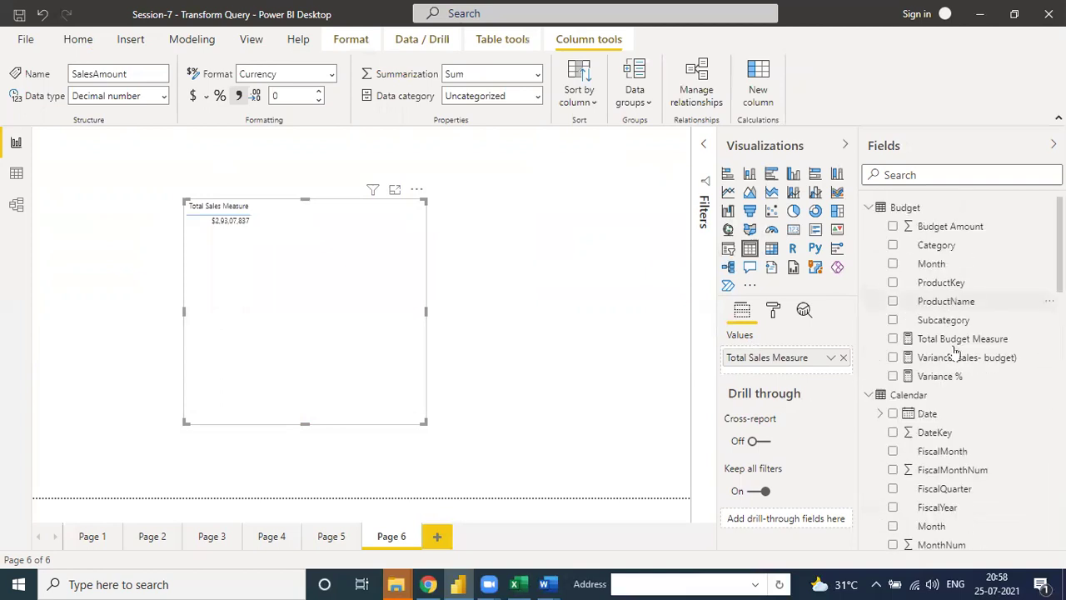
{"action": "scroll", "coordinate": [1030, 373], "scroll_direction": "down", "scroll_amount": 10}
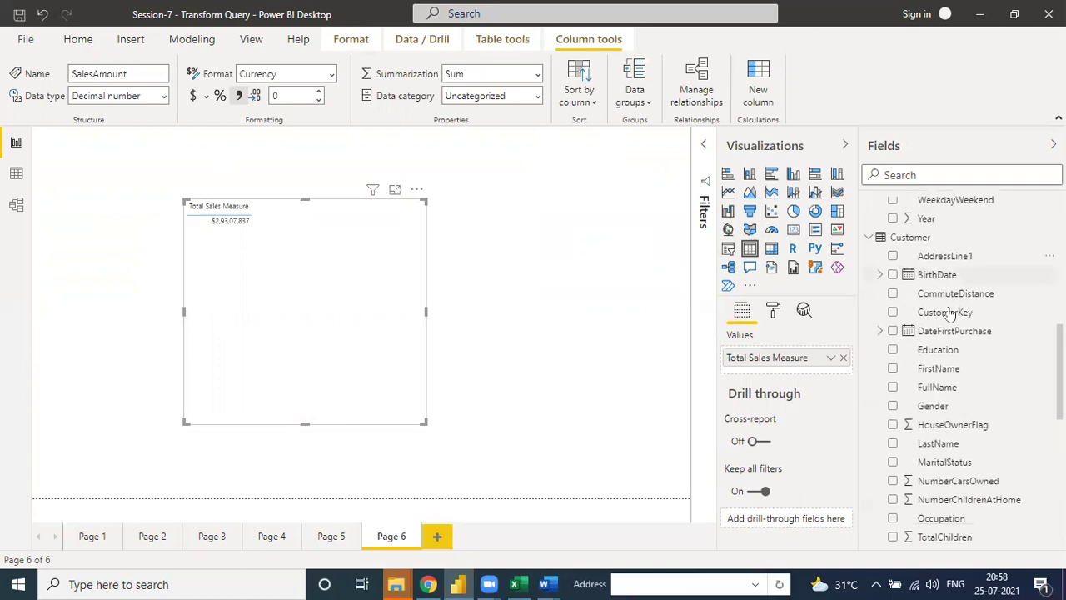
{"action": "left_click_drag", "start_coordinate": [959, 316], "coordinate": [792, 374]}
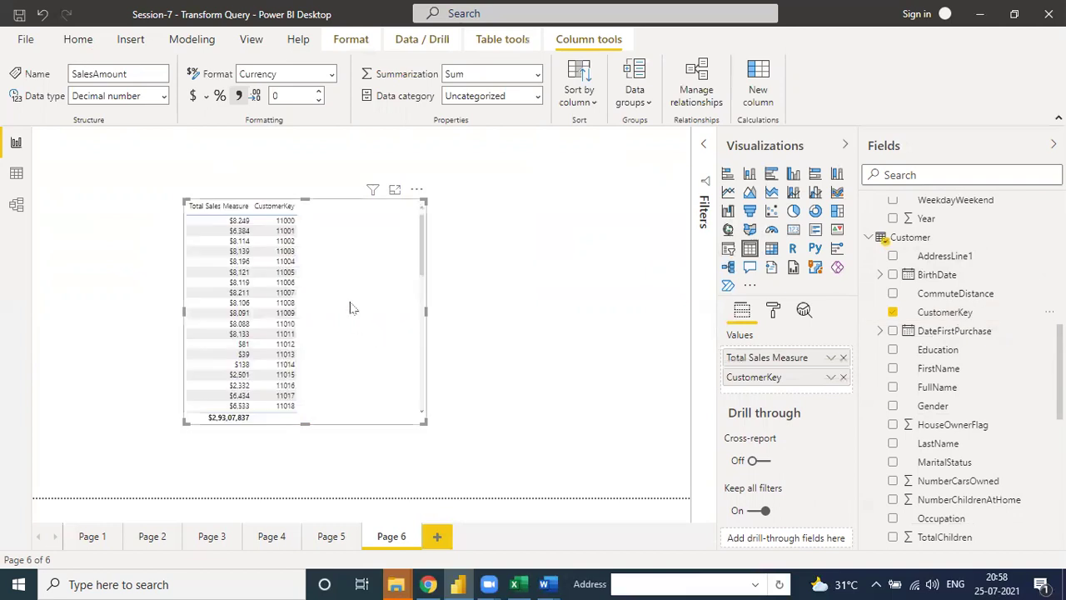
{"action": "left_click", "coordinate": [844, 378]}
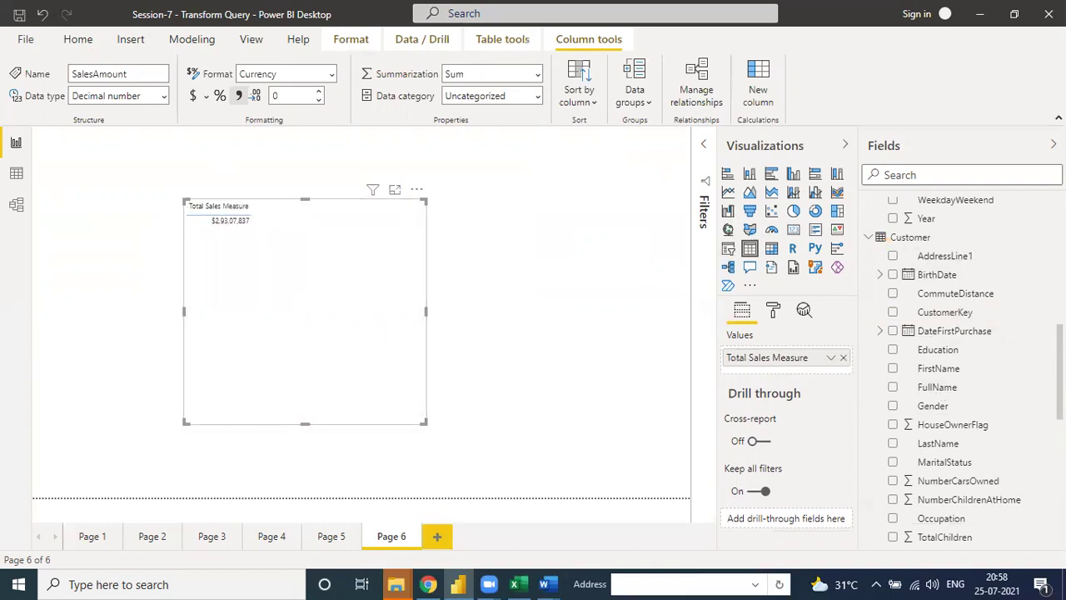
Step: Add the Customer table's FullName field to the table, place it ahead of Total Sales Measure, and narrow the visual to its two columns
{"action": "scroll", "coordinate": [885, 398], "scroll_direction": "down", "scroll_amount": 5}
{"action": "scroll", "coordinate": [885, 397], "scroll_direction": "up", "scroll_amount": 5}
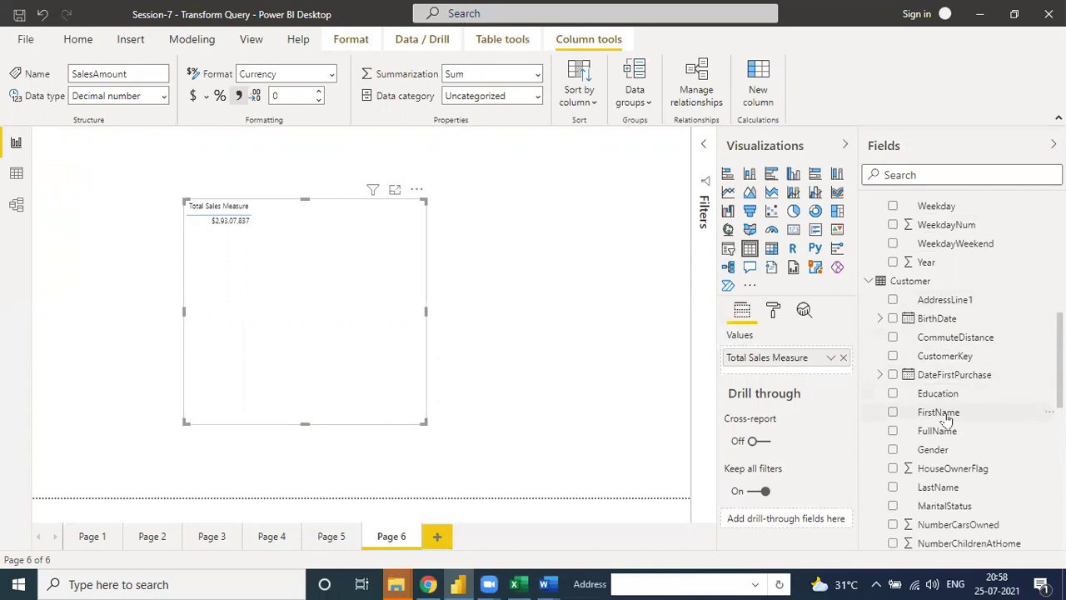
{"action": "left_click_drag", "start_coordinate": [945, 430], "coordinate": [793, 369]}
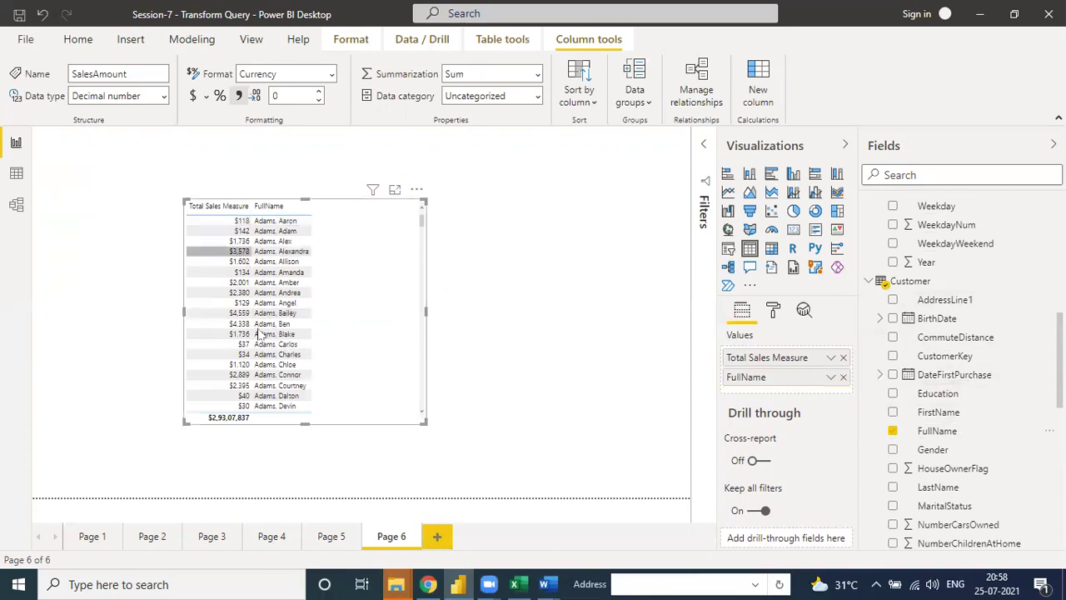
{"action": "left_click_drag", "start_coordinate": [793, 359], "coordinate": [786, 391]}
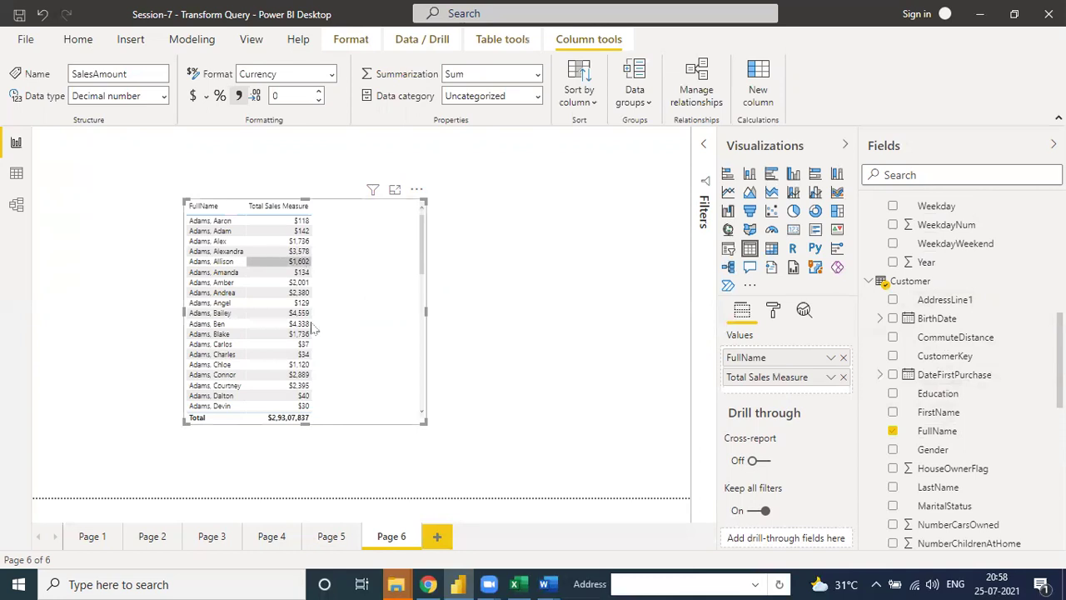
{"action": "left_click_drag", "start_coordinate": [386, 422], "coordinate": [328, 423]}
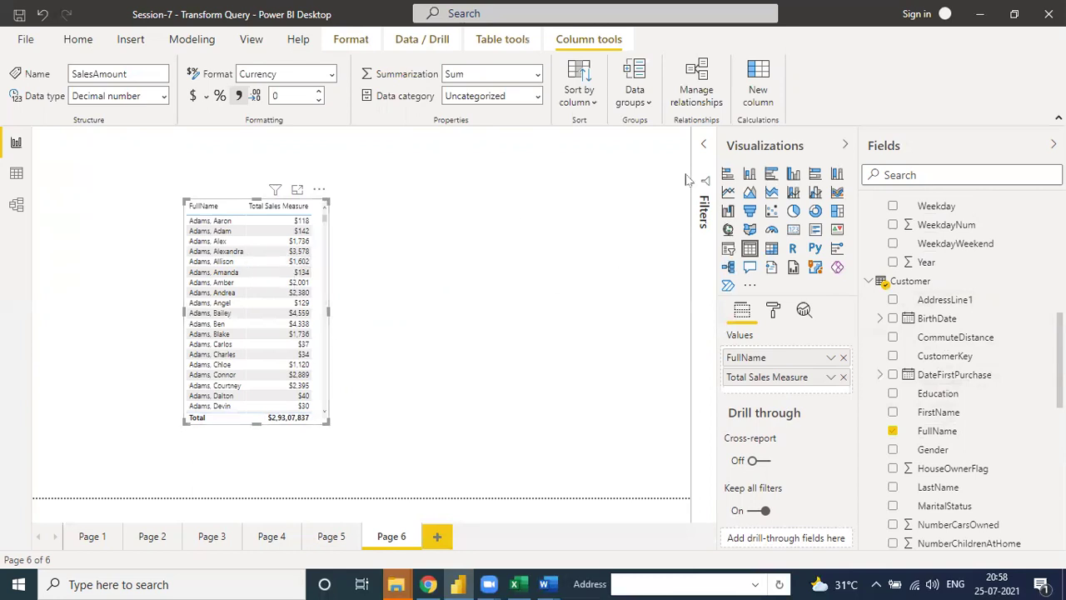
Step: Expand the Filters pane and add the Sales table's Total Sales Measure as a second filter on the table visual
{"action": "left_click", "coordinate": [701, 148]}
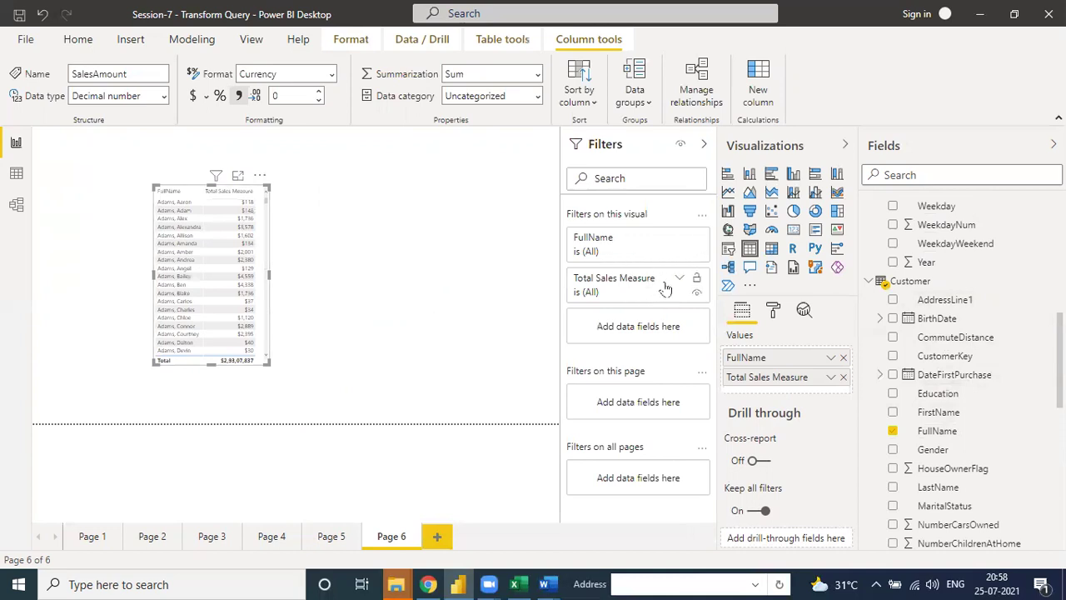
{"action": "scroll", "coordinate": [941, 391], "scroll_direction": "down", "scroll_amount": 10}
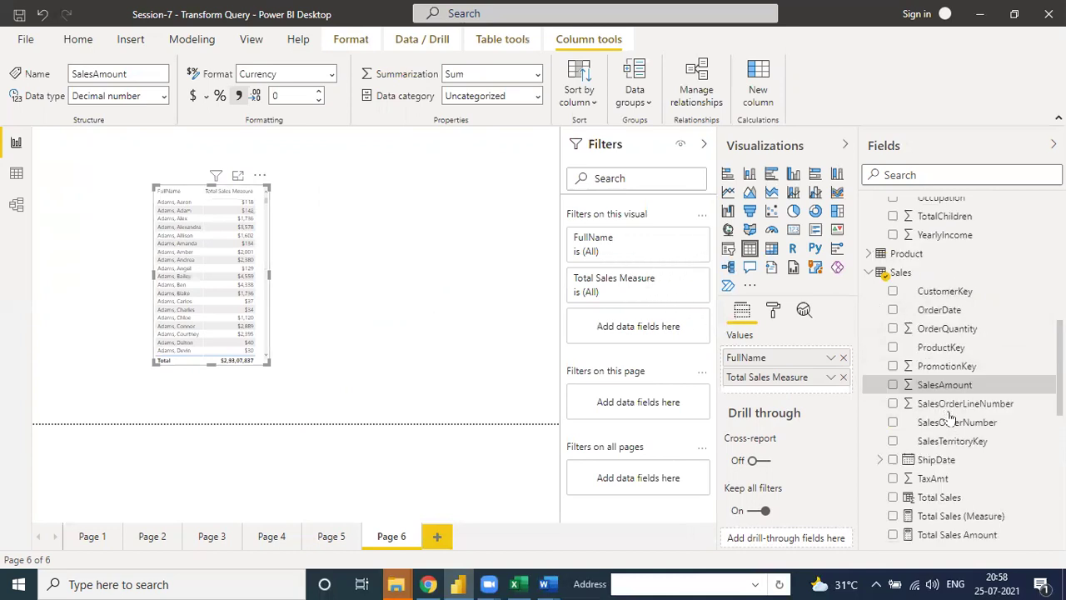
{"action": "left_click_drag", "start_coordinate": [957, 390], "coordinate": [666, 328]}
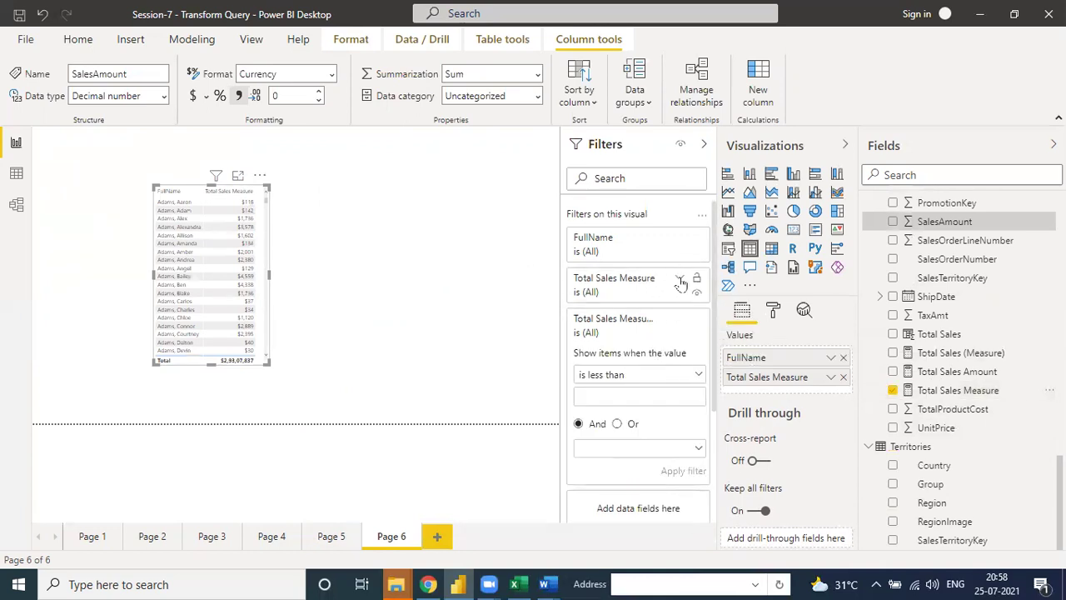
{"action": "left_click", "coordinate": [680, 280]}
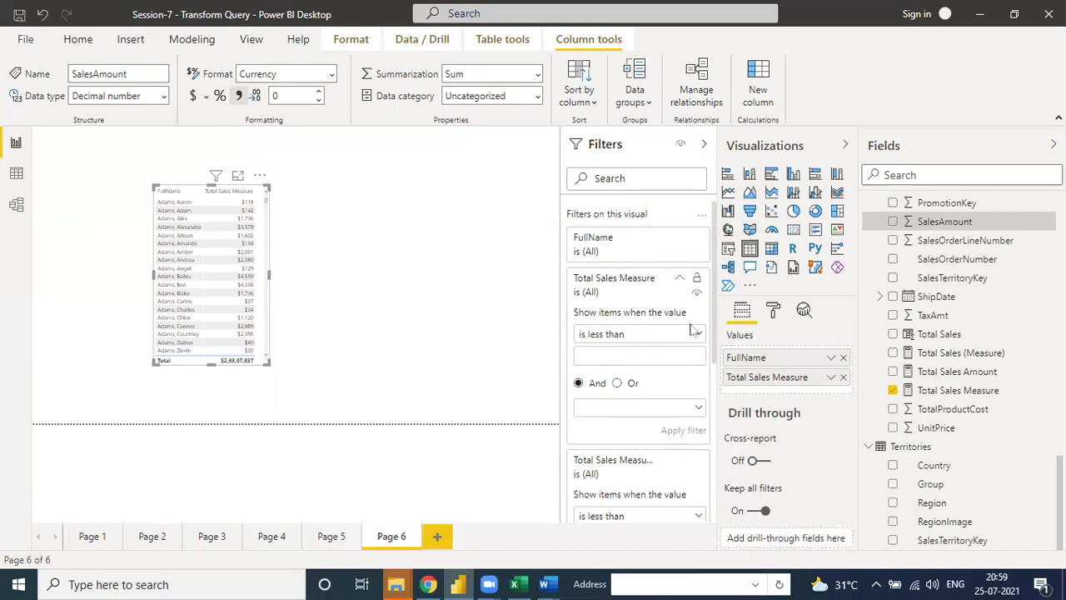
Step: Try to add Total Sales Measure as a filter on the whole page with no visual selected
{"action": "key", "text": "Escape"}
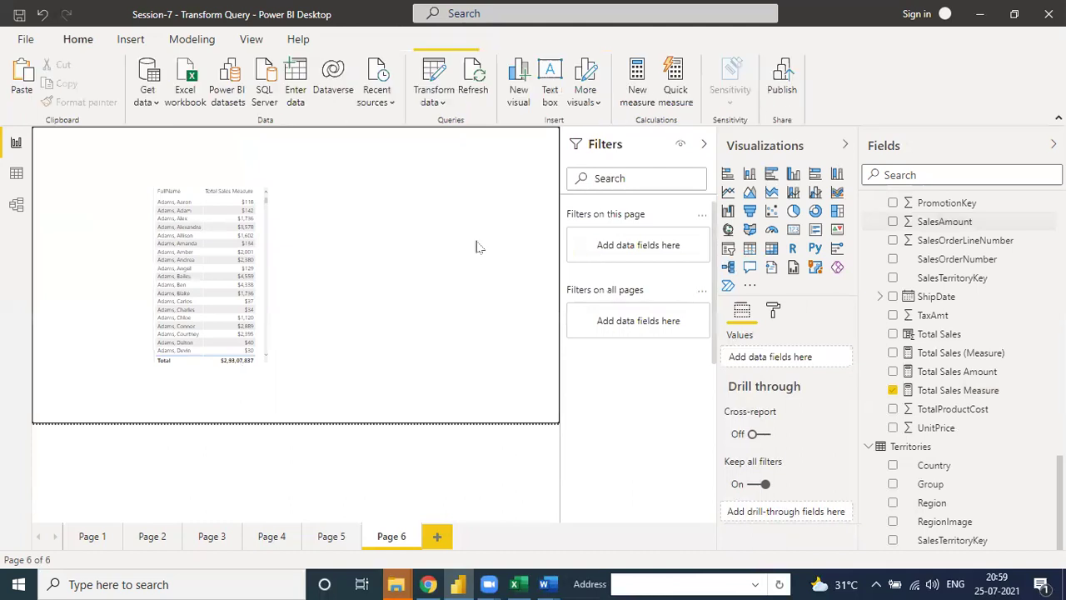
{"action": "left_click_drag", "start_coordinate": [958, 389], "coordinate": [657, 250]}
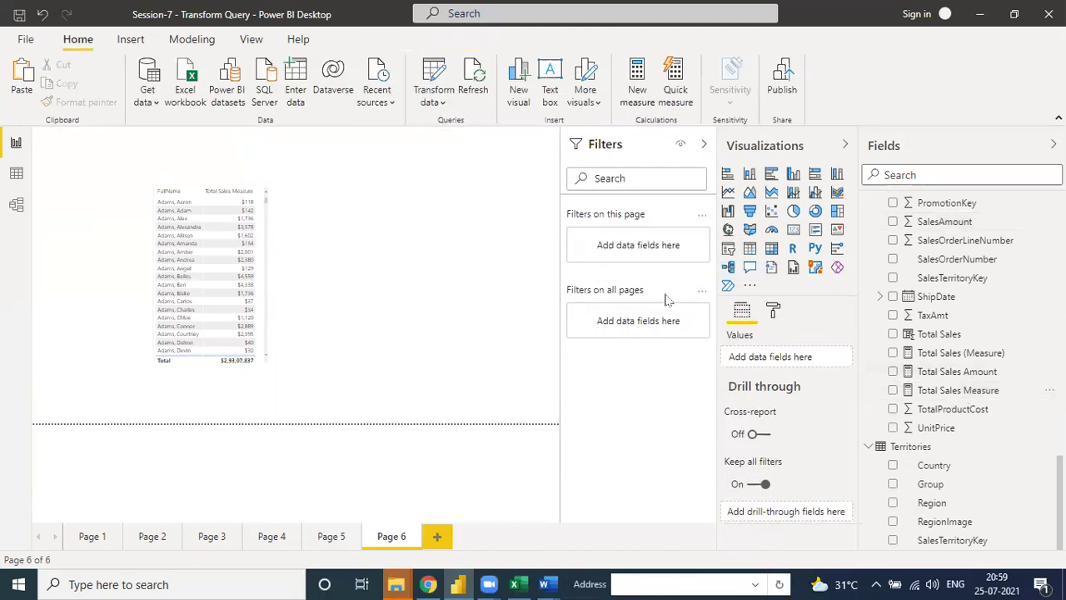
{"action": "left_click_drag", "start_coordinate": [916, 392], "coordinate": [642, 254]}
{"action": "left_click", "coordinate": [351, 260]}
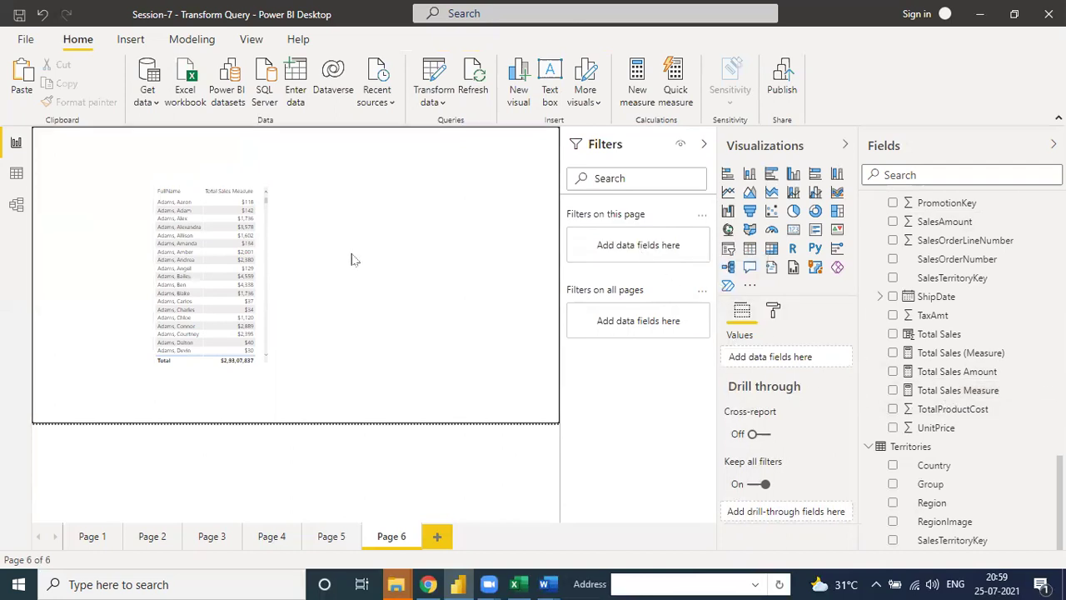
{"action": "left_click_drag", "start_coordinate": [944, 393], "coordinate": [699, 269]}
{"action": "left_click_drag", "start_coordinate": [942, 390], "coordinate": [658, 252]}
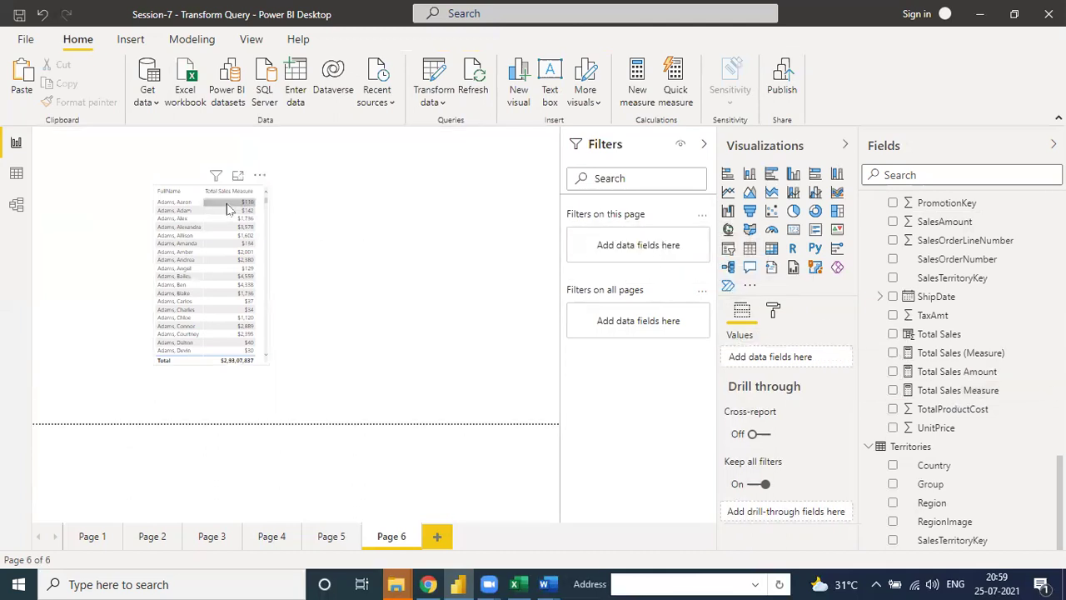
Step: Sort the table by FullName in ascending order and enlarge the visual, mainly in width
{"action": "left_click", "coordinate": [262, 192]}
{"action": "left_click", "coordinate": [260, 176]}
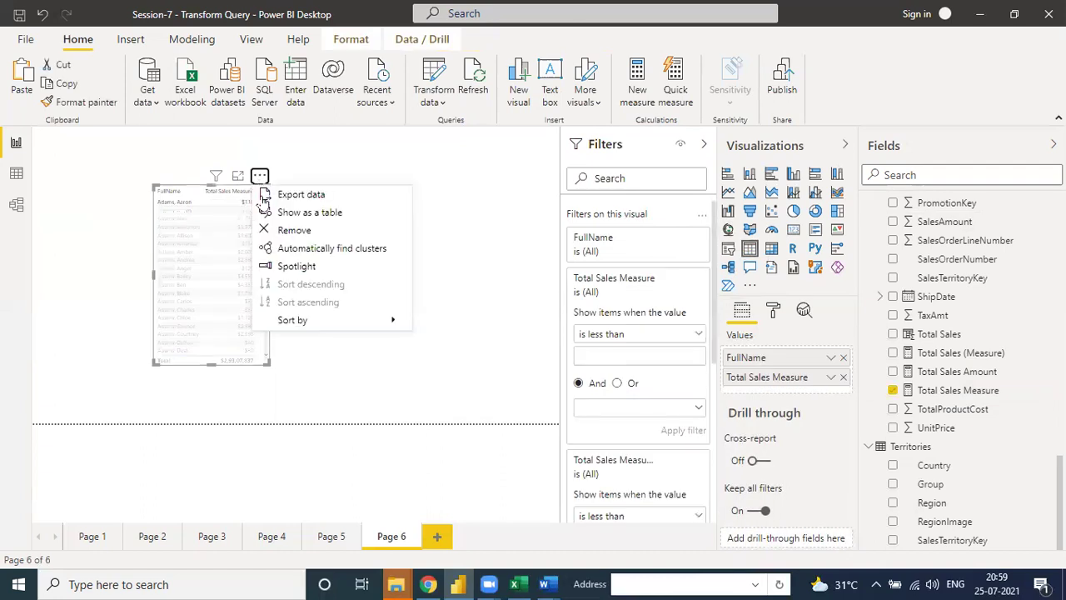
{"action": "left_click", "coordinate": [230, 202]}
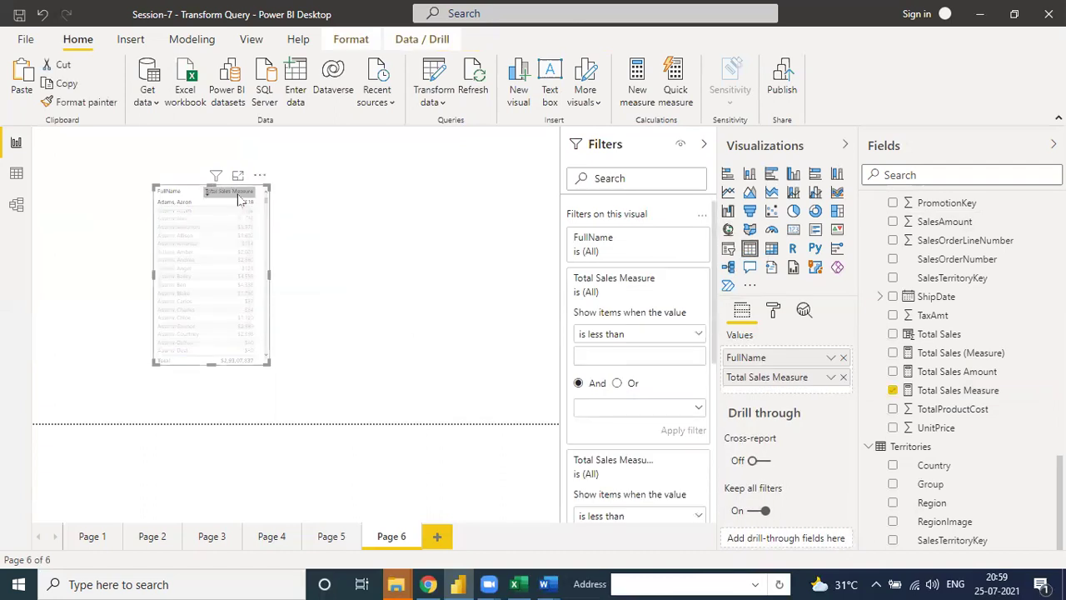
{"action": "left_click", "coordinate": [186, 196]}
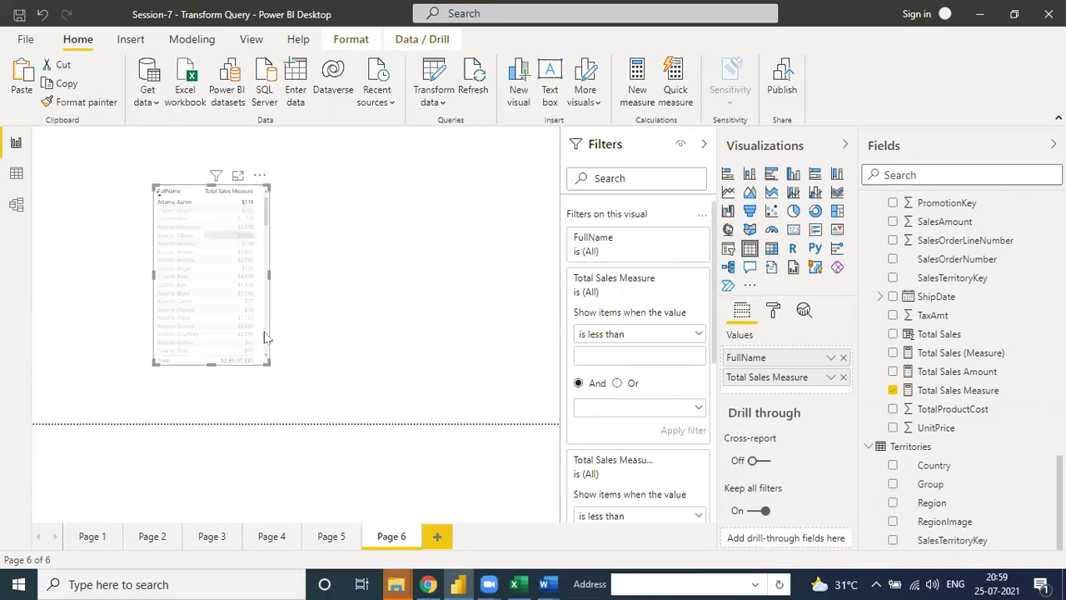
{"action": "scroll", "coordinate": [268, 360], "scroll_direction": "down", "scroll_amount": 1}
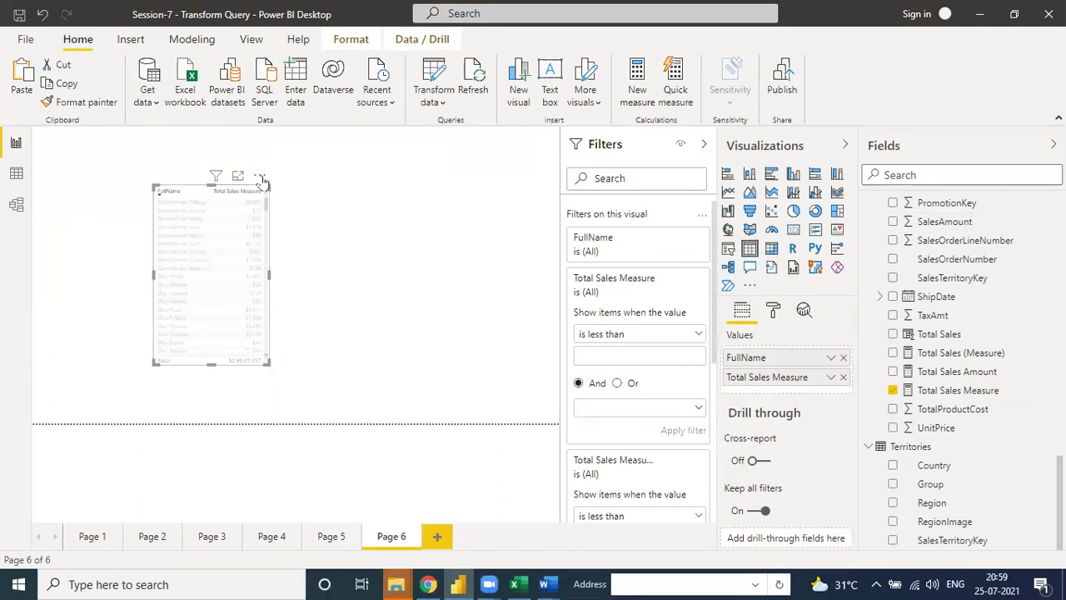
{"action": "left_click", "coordinate": [201, 193]}
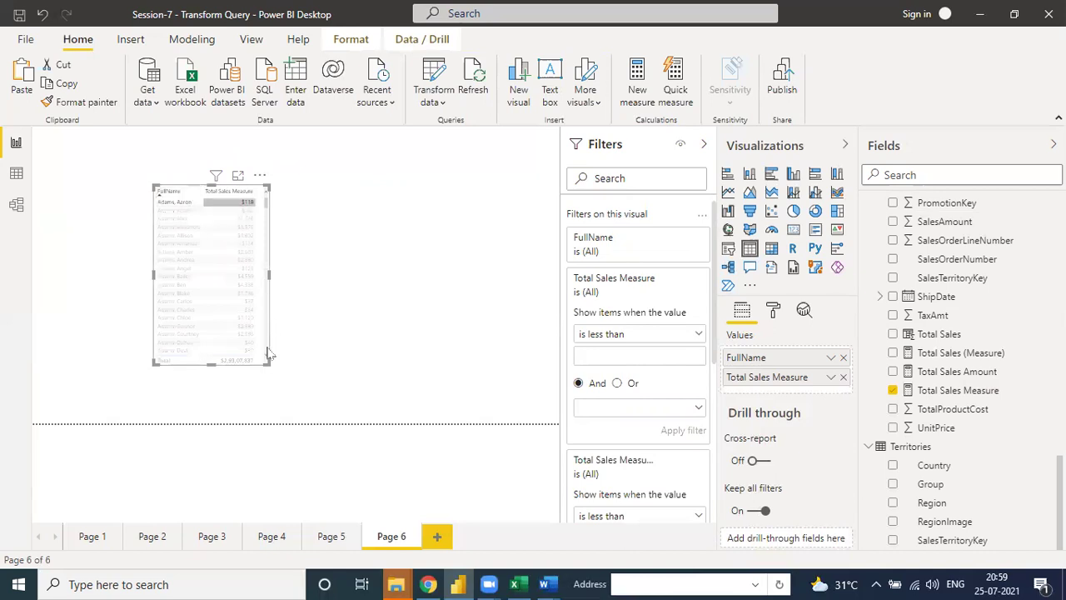
{"action": "left_click_drag", "start_coordinate": [267, 361], "coordinate": [332, 376]}
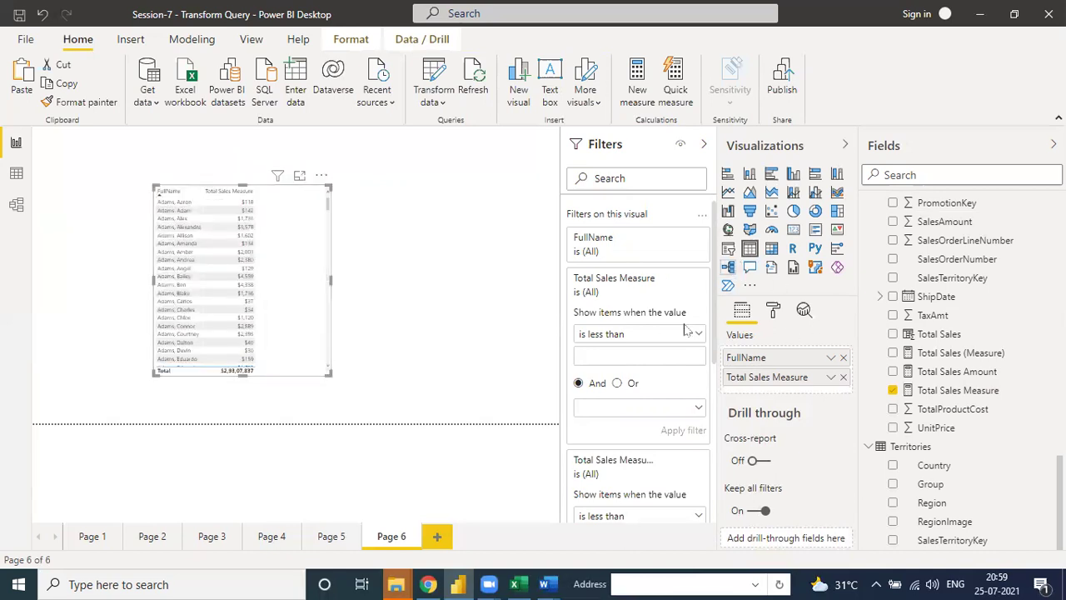
Step: Remove the duplicate Total Sales Measure filter from the table visual, keeping only its original filter card
{"action": "left_click", "coordinate": [681, 280]}
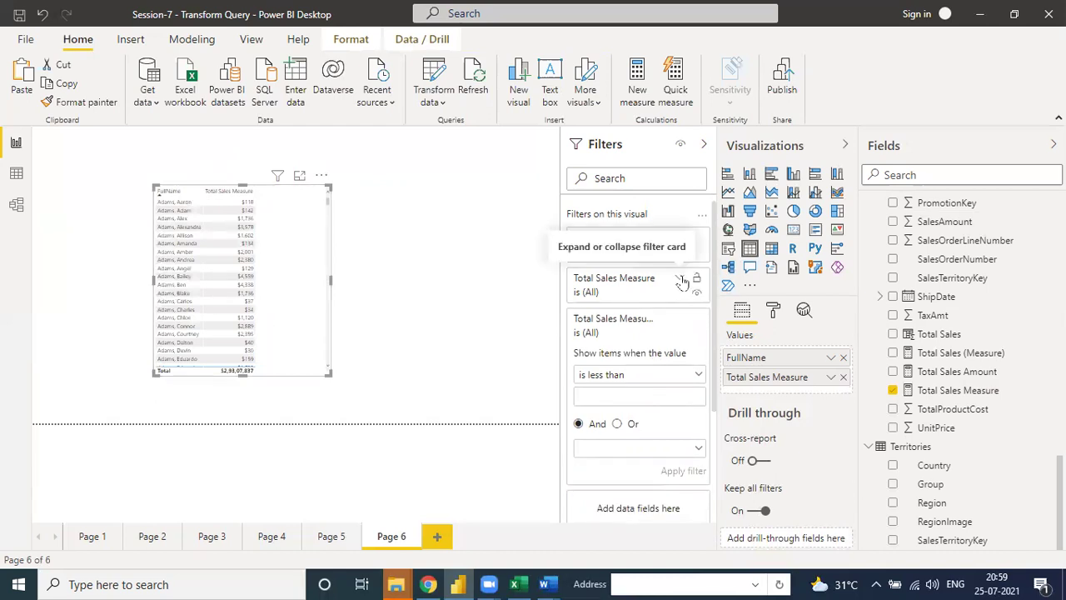
{"action": "left_click", "coordinate": [697, 376]}
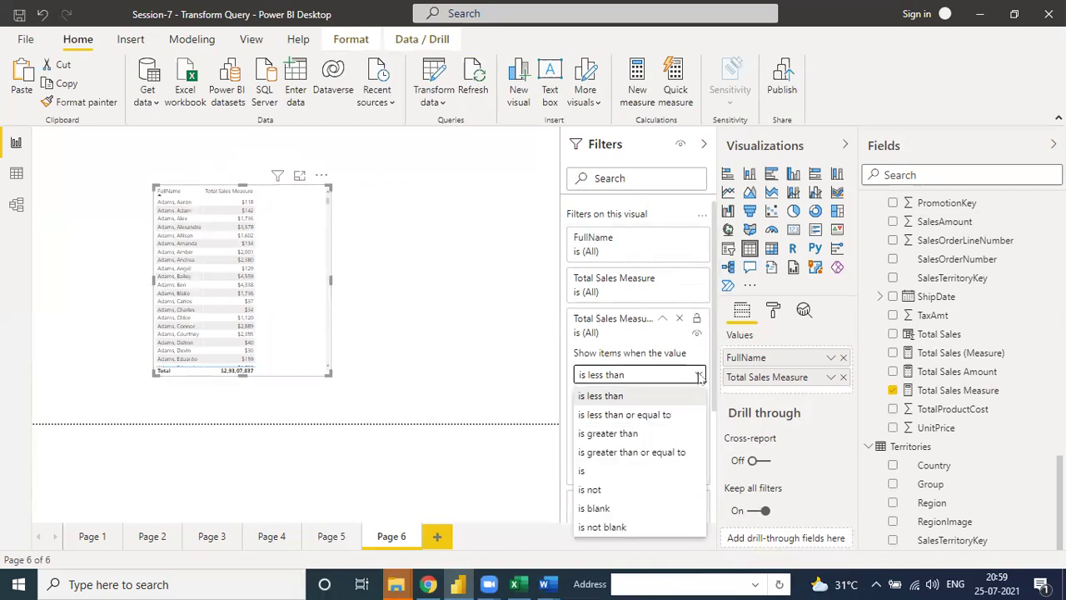
{"action": "left_click", "coordinate": [683, 323]}
{"action": "left_click", "coordinate": [680, 319]}
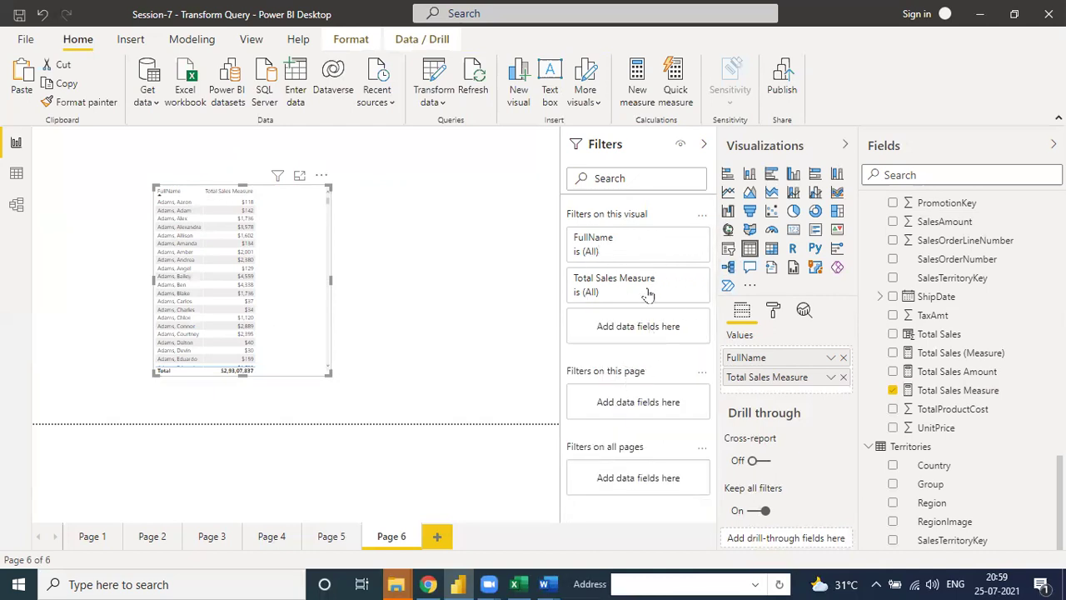
{"action": "left_click_drag", "start_coordinate": [969, 395], "coordinate": [664, 337]}
{"action": "left_click", "coordinate": [680, 318]}
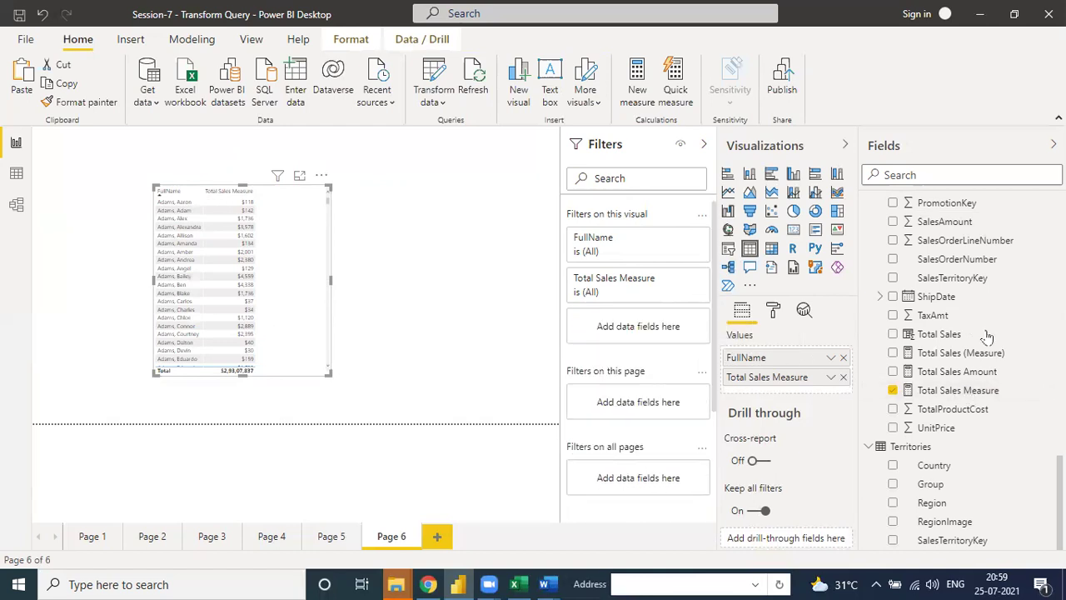
Step: Add the Sales table's SalesAmount as a filter on the visual and set it to Top N showing the top 10 items
{"action": "scroll", "coordinate": [975, 333], "scroll_direction": "down", "scroll_amount": 5}
{"action": "scroll", "coordinate": [960, 425], "scroll_direction": "down", "scroll_amount": 15}
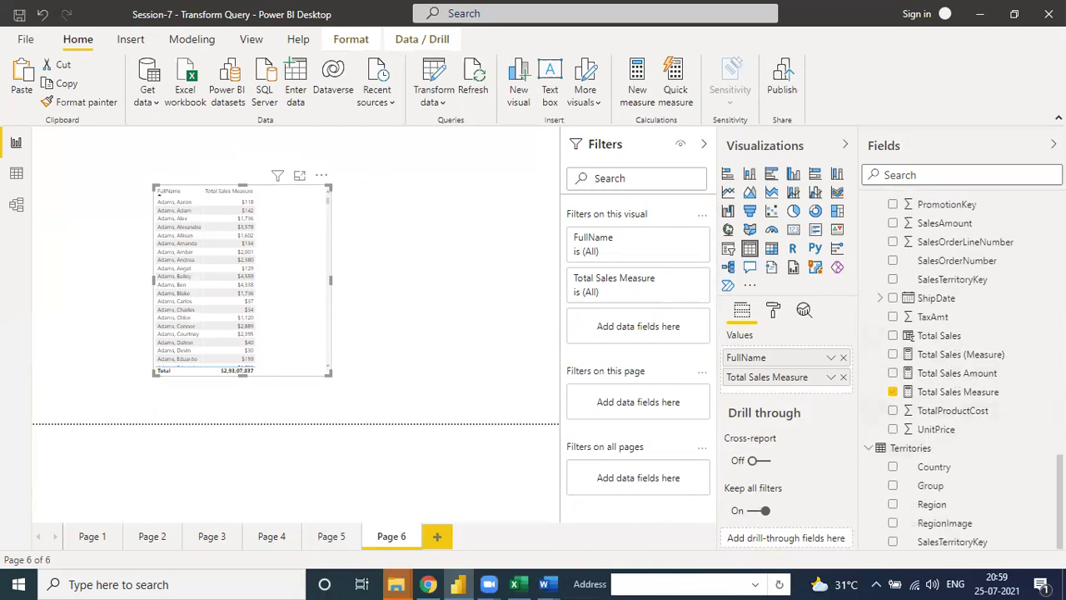
{"action": "scroll", "coordinate": [971, 433], "scroll_direction": "up", "scroll_amount": 8}
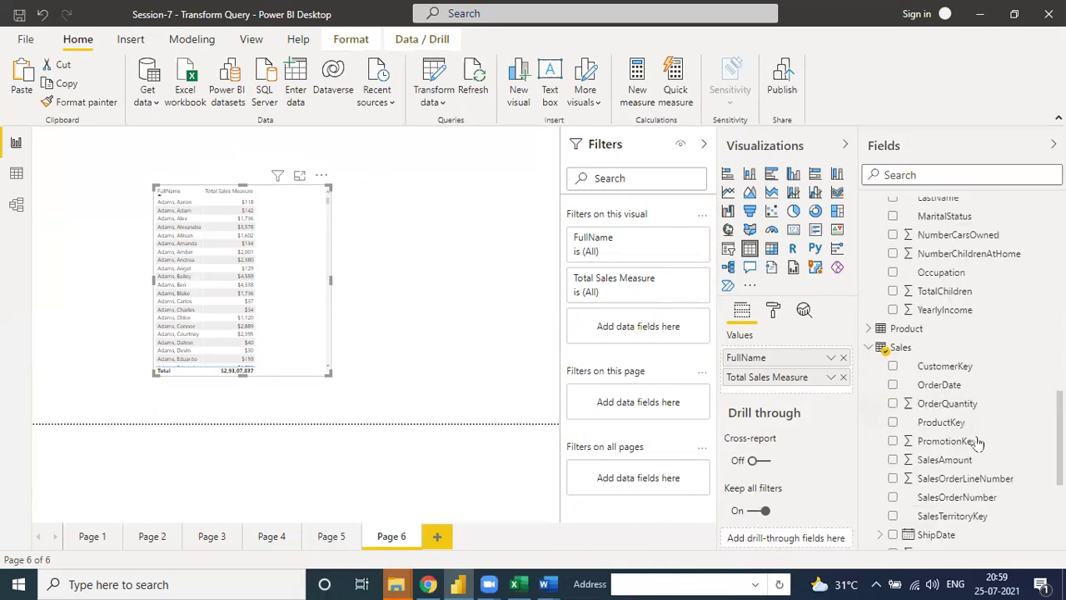
{"action": "left_click_drag", "start_coordinate": [957, 459], "coordinate": [658, 327]}
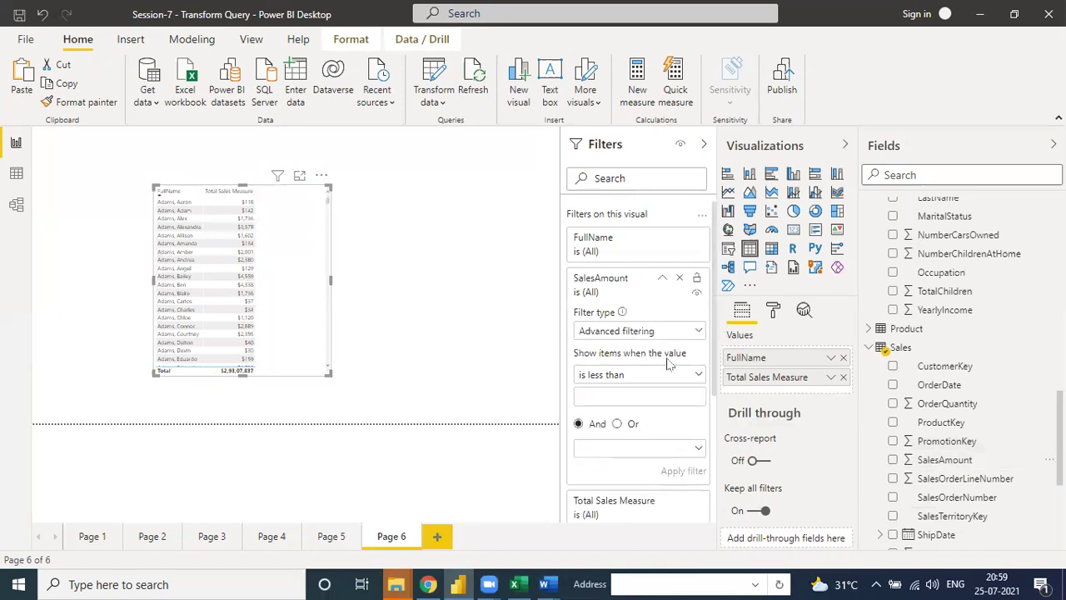
{"action": "left_click", "coordinate": [698, 331]}
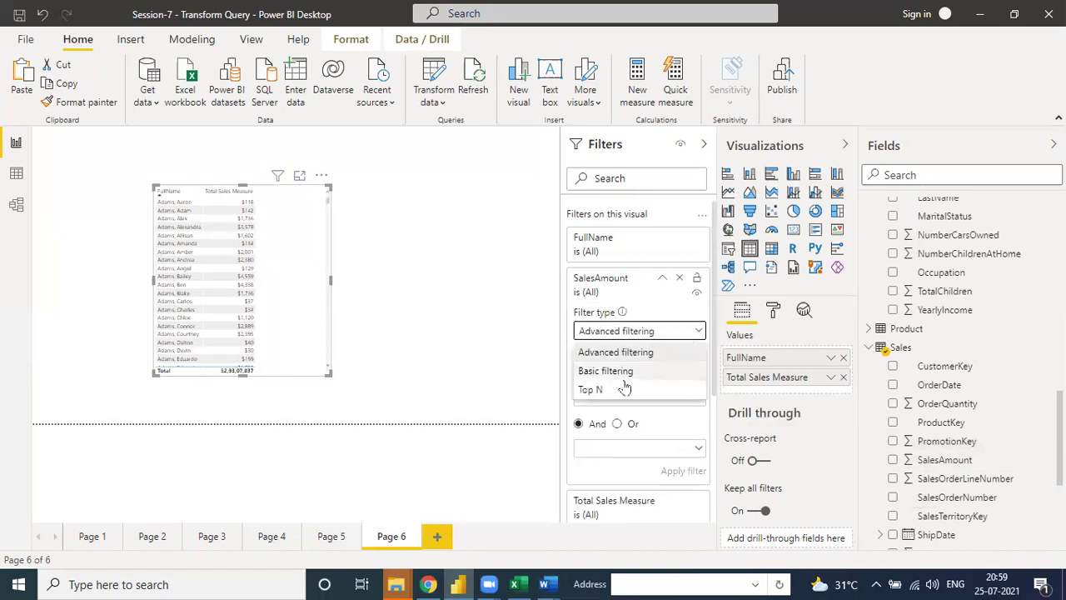
{"action": "left_click", "coordinate": [625, 390]}
{"action": "left_click", "coordinate": [655, 367]}
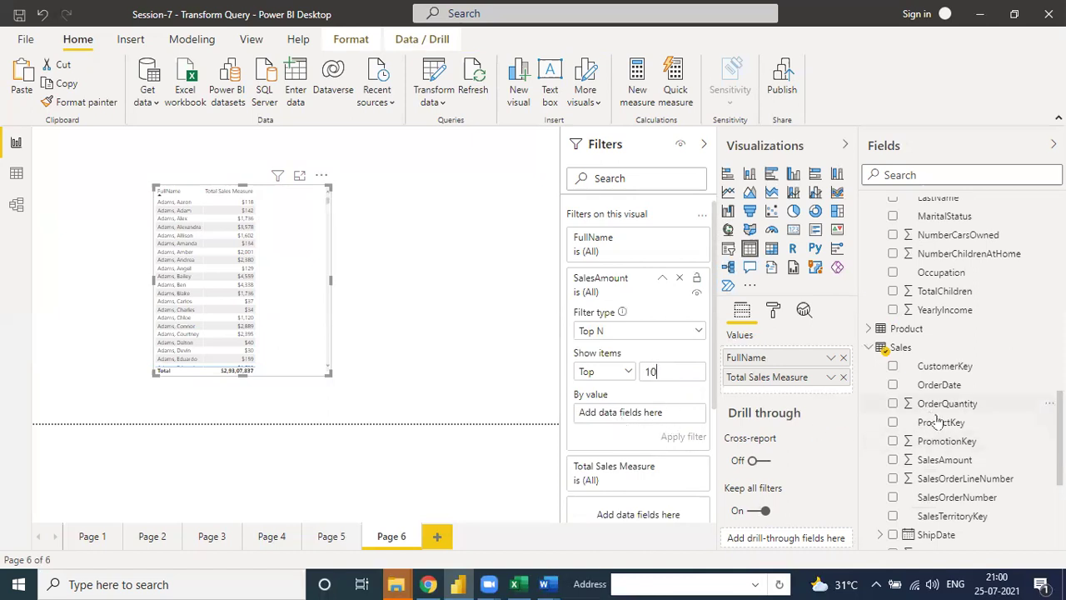
Step: Use SalesAmount as the by-value field of the SalesAmount Top N filter and apply the filter
{"action": "scroll", "coordinate": [933, 416], "scroll_direction": "down", "scroll_amount": 4}
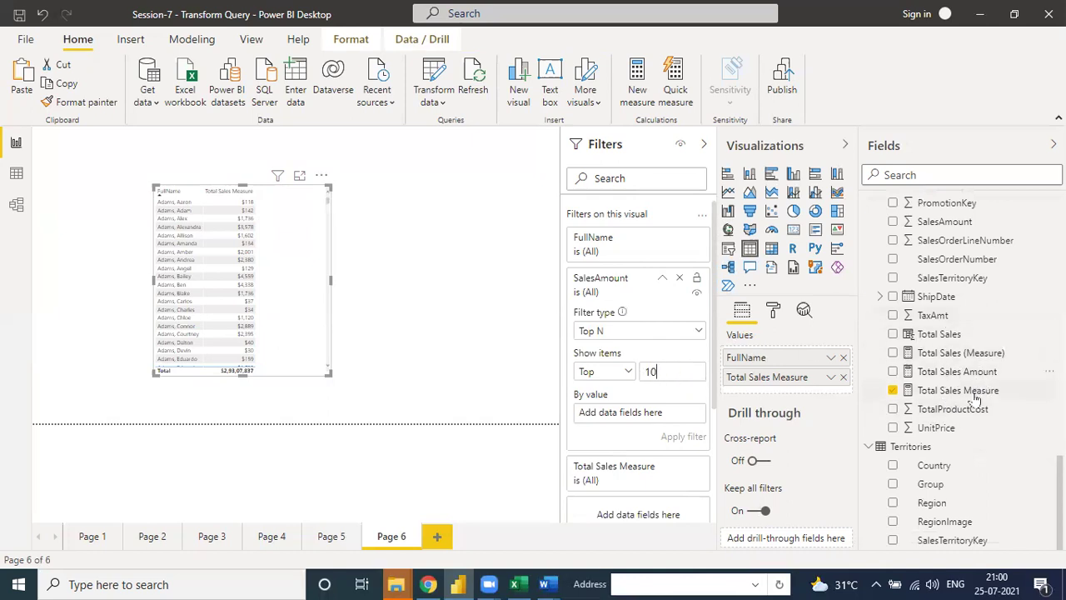
{"action": "scroll", "coordinate": [958, 346], "scroll_direction": "up", "scroll_amount": 4}
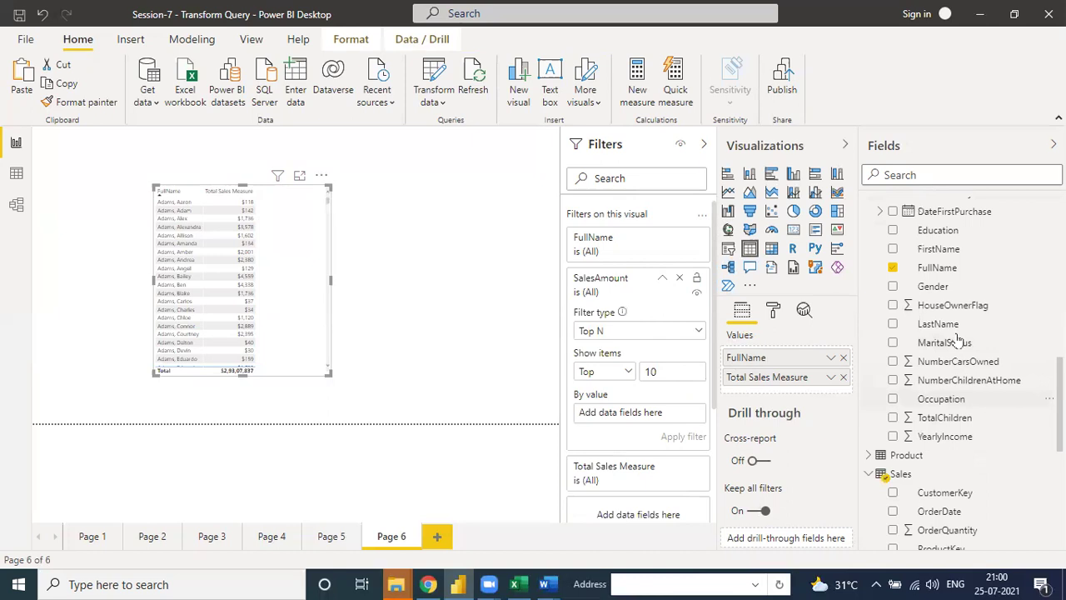
{"action": "scroll", "coordinate": [976, 421], "scroll_direction": "down", "scroll_amount": 4}
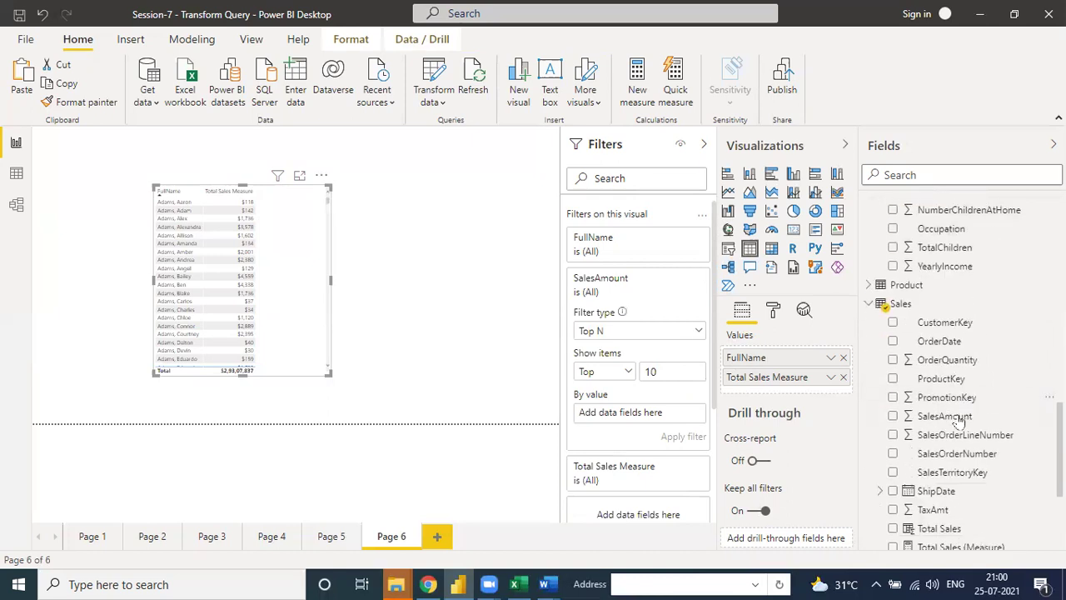
{"action": "left_click_drag", "start_coordinate": [978, 421], "coordinate": [658, 413]}
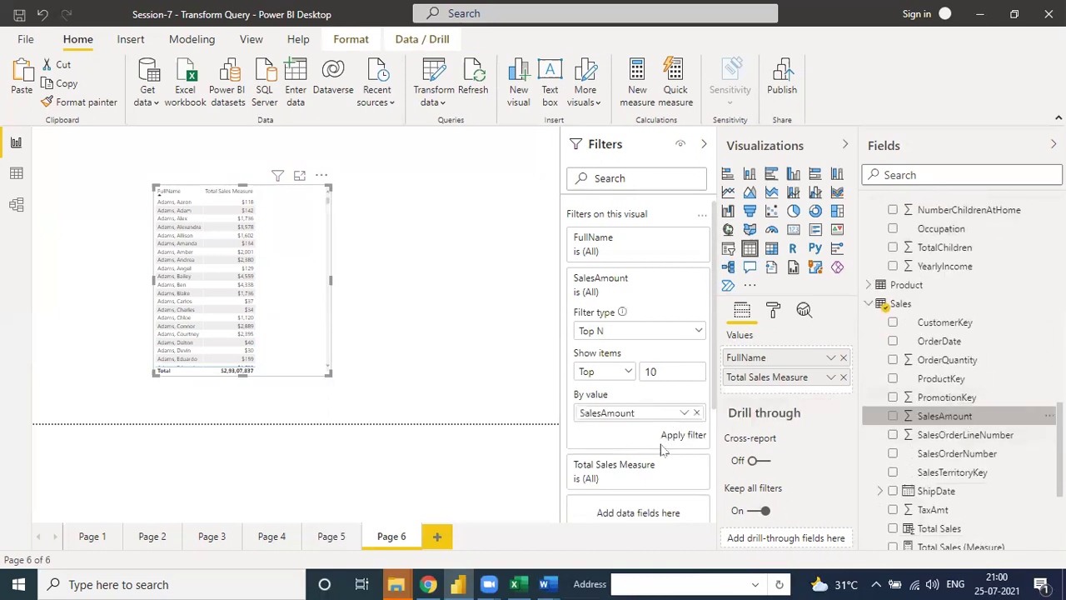
{"action": "left_click", "coordinate": [680, 437]}
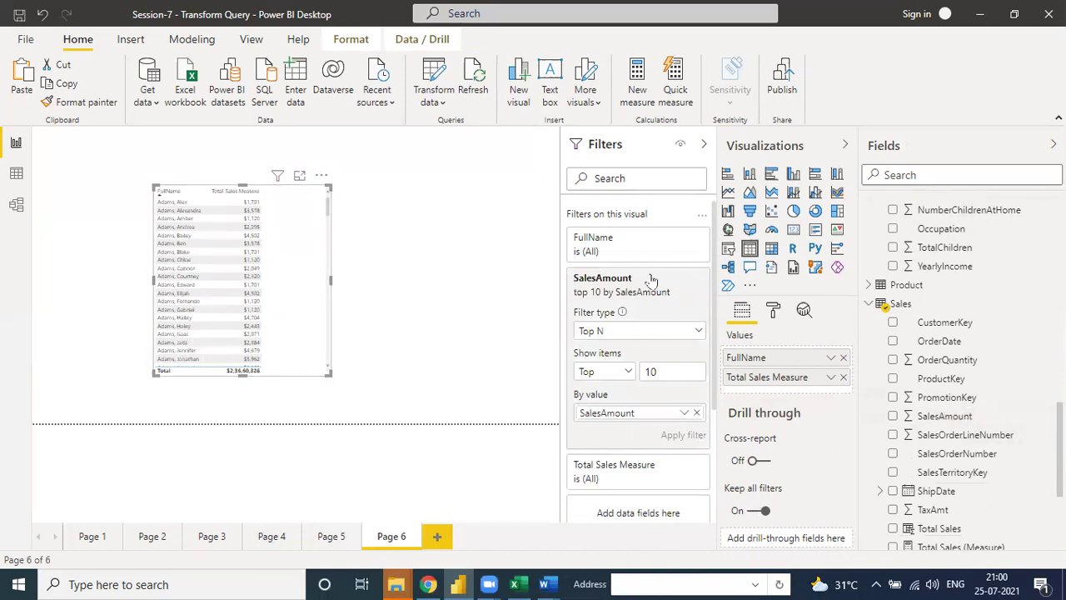
Step: Expand the visual's FullName filter and set its filter type to Top N
{"action": "left_click", "coordinate": [680, 240]}
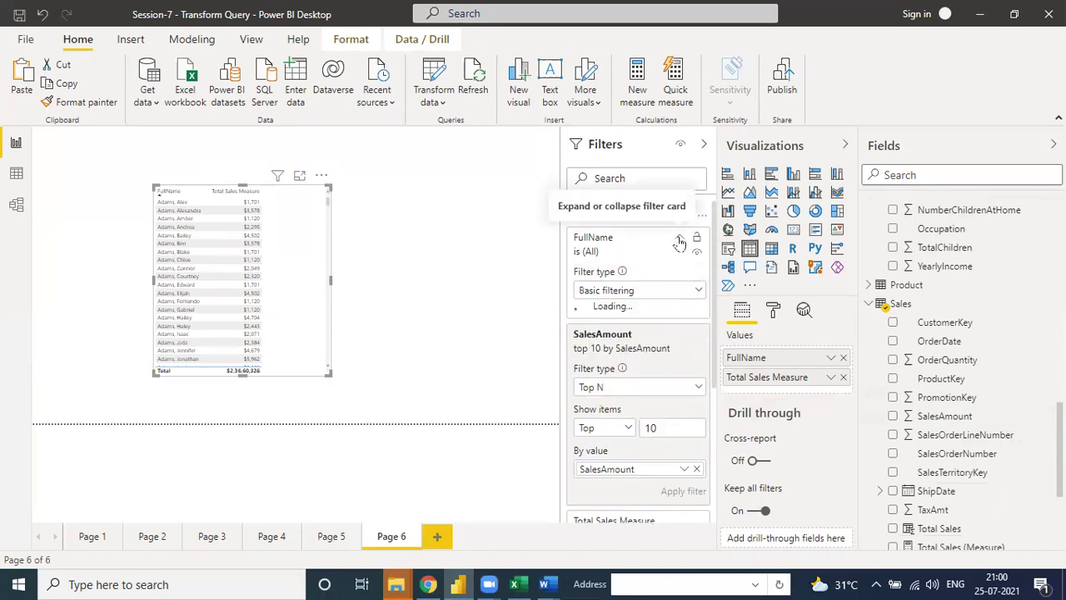
{"action": "left_click", "coordinate": [683, 291]}
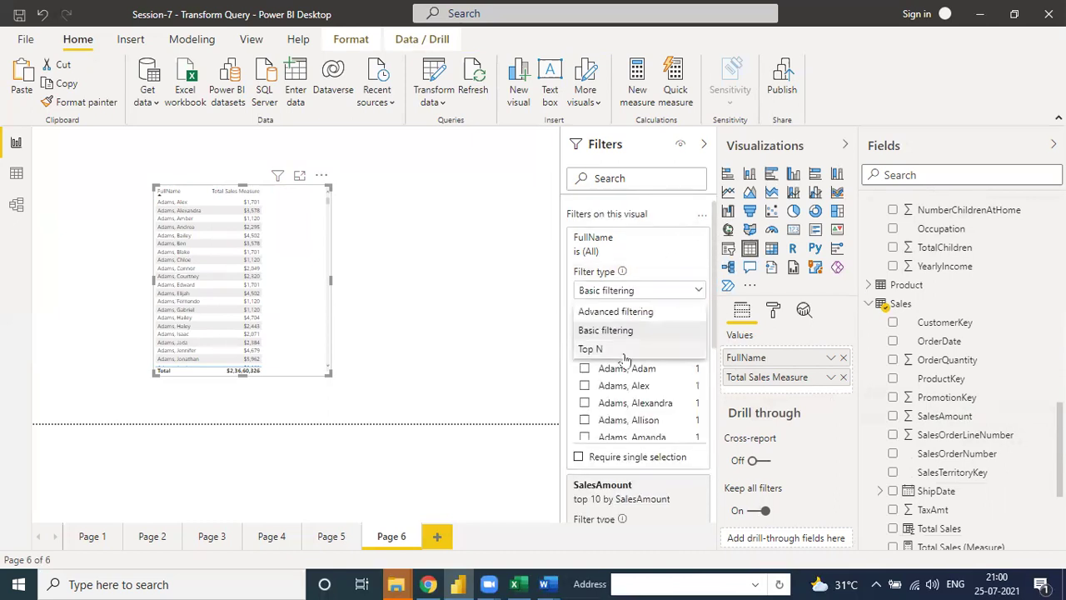
{"action": "left_click", "coordinate": [629, 348]}
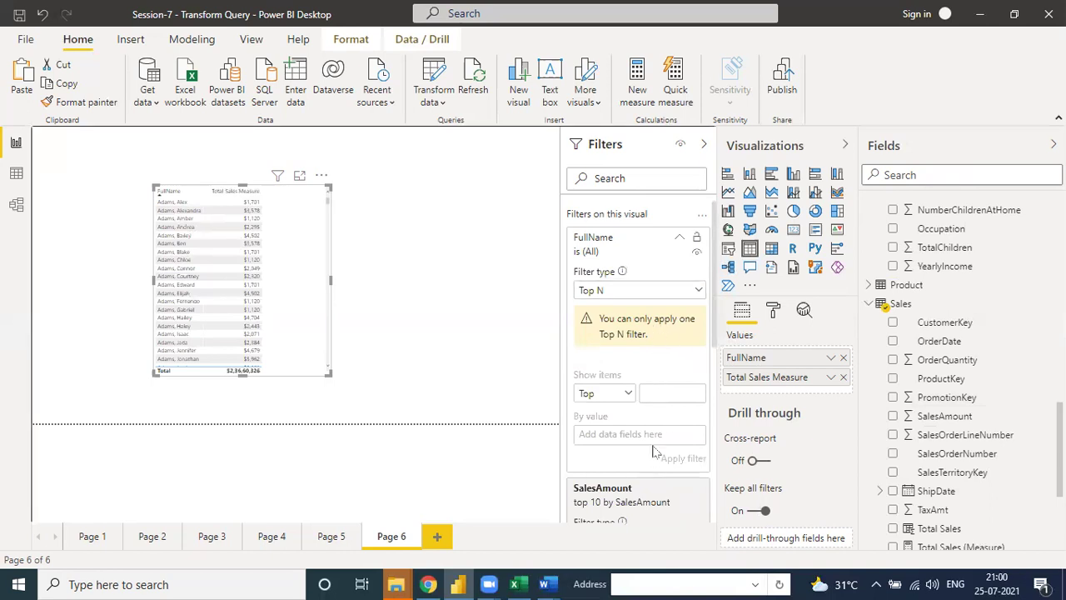
Step: Clear the by-value field of the SalesAmount Top N filter and remove that filter from the visual
{"action": "scroll", "coordinate": [653, 450], "scroll_direction": "down", "scroll_amount": 5}
{"action": "scroll", "coordinate": [673, 425], "scroll_direction": "up", "scroll_amount": 5}
{"action": "scroll", "coordinate": [671, 325], "scroll_direction": "down", "scroll_amount": 5}
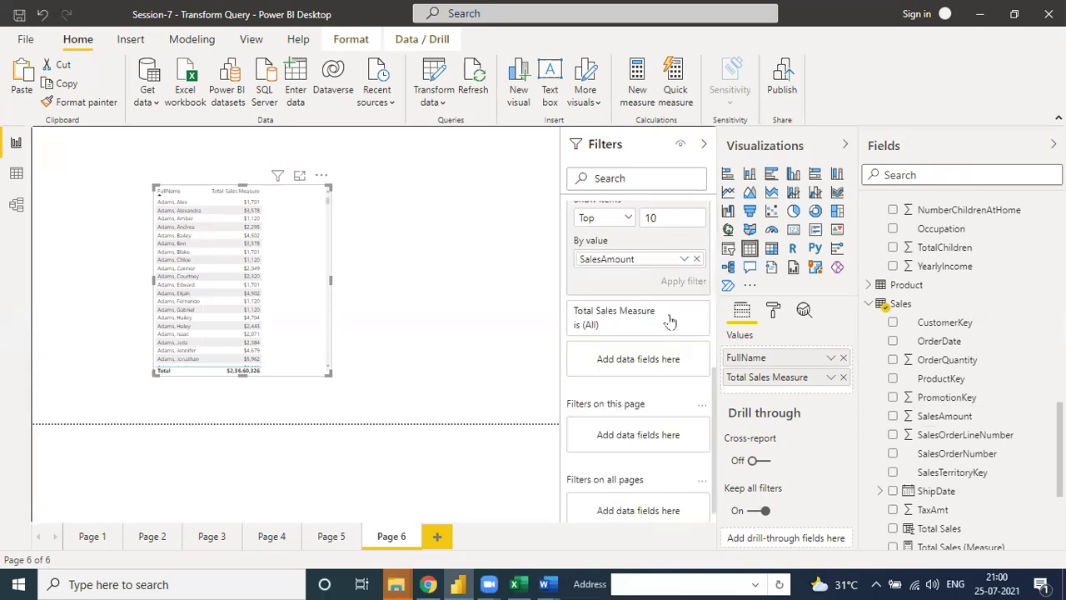
{"action": "left_click_drag", "start_coordinate": [715, 386], "coordinate": [714, 324]}
{"action": "left_click", "coordinate": [696, 394]}
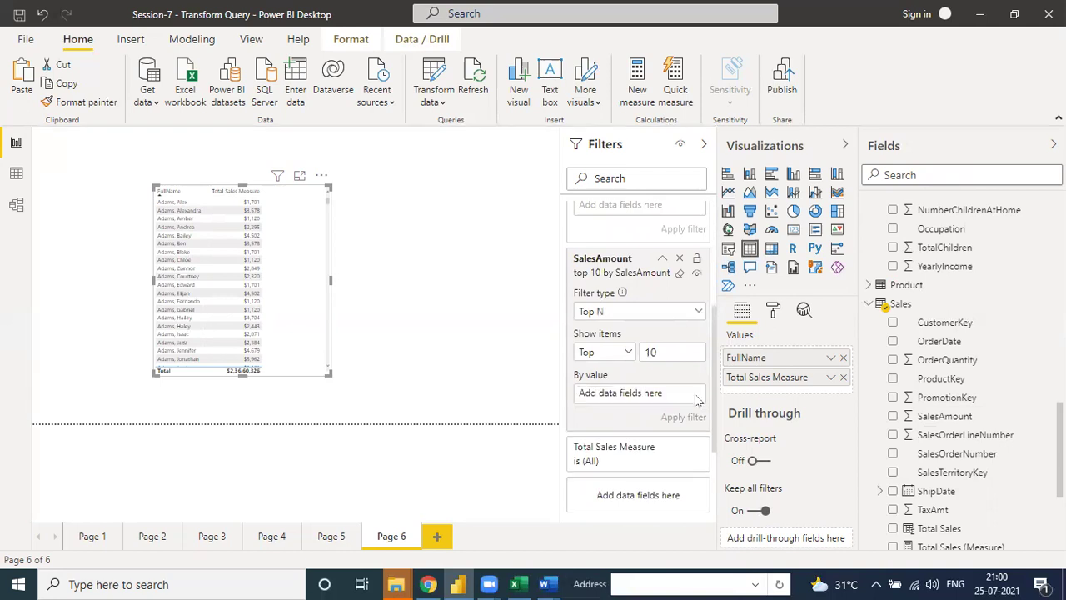
{"action": "left_click", "coordinate": [681, 259]}
Step: Set the FullName Top N filter to show the top 10 items by SalesAmount and apply it
{"action": "left_click_drag", "start_coordinate": [716, 308], "coordinate": [714, 240]}
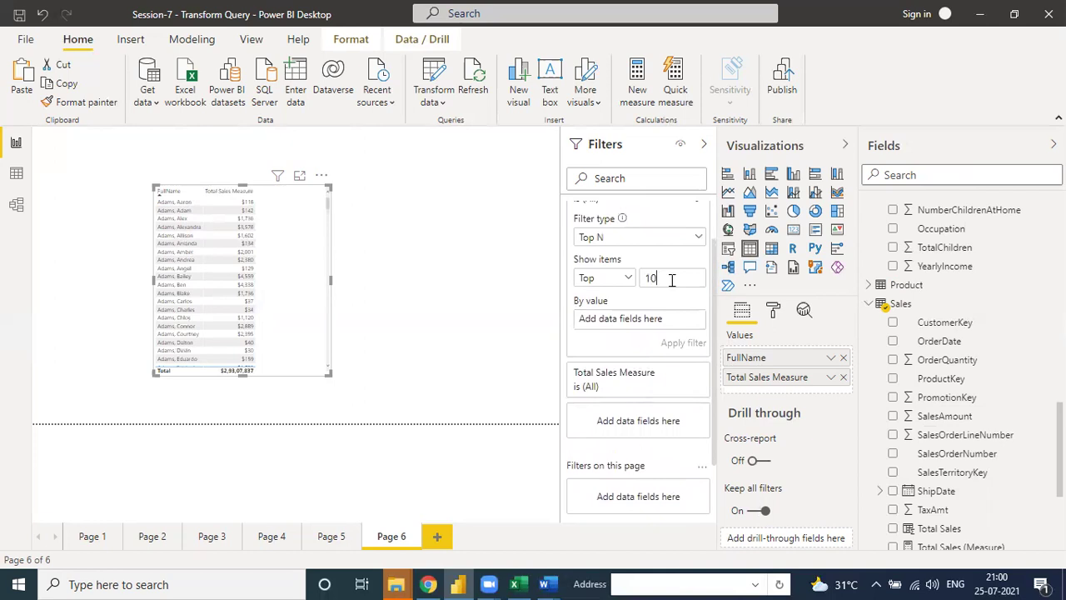
{"action": "left_click_drag", "start_coordinate": [945, 417], "coordinate": [629, 323]}
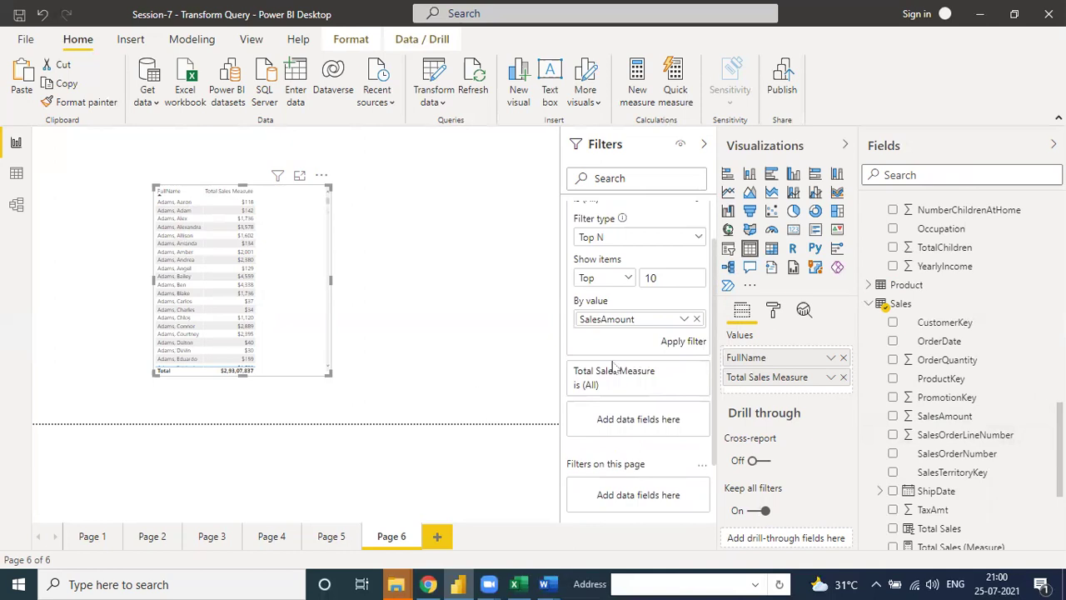
{"action": "left_click", "coordinate": [679, 342]}
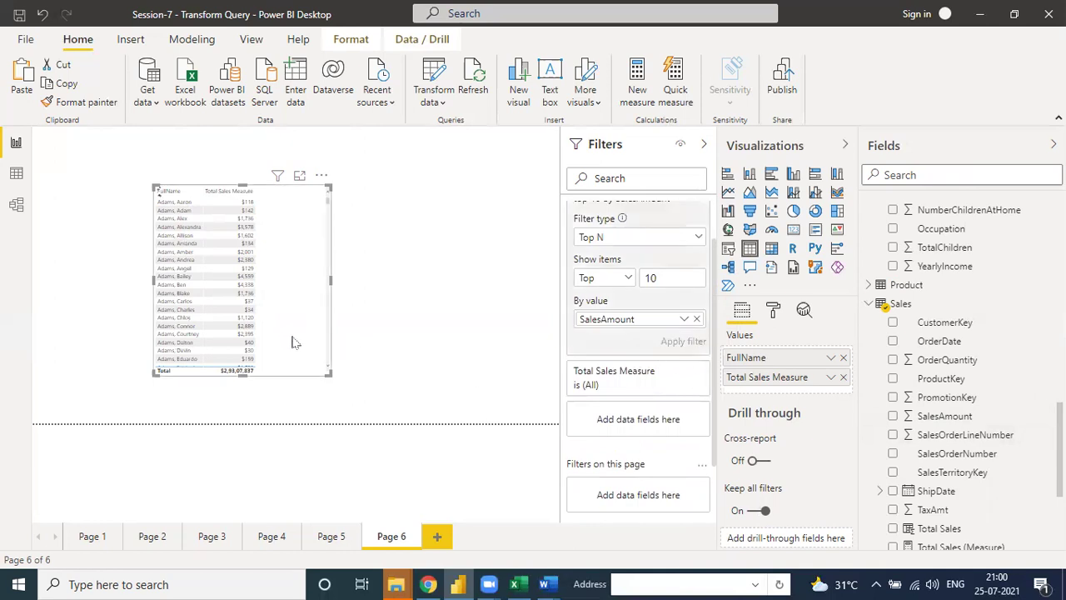
Step: Shrink the customer table visual to fit its ten filtered rows and keep it selected
{"action": "left_click_drag", "start_coordinate": [330, 374], "coordinate": [274, 310]}
{"action": "left_click", "coordinate": [254, 210]}
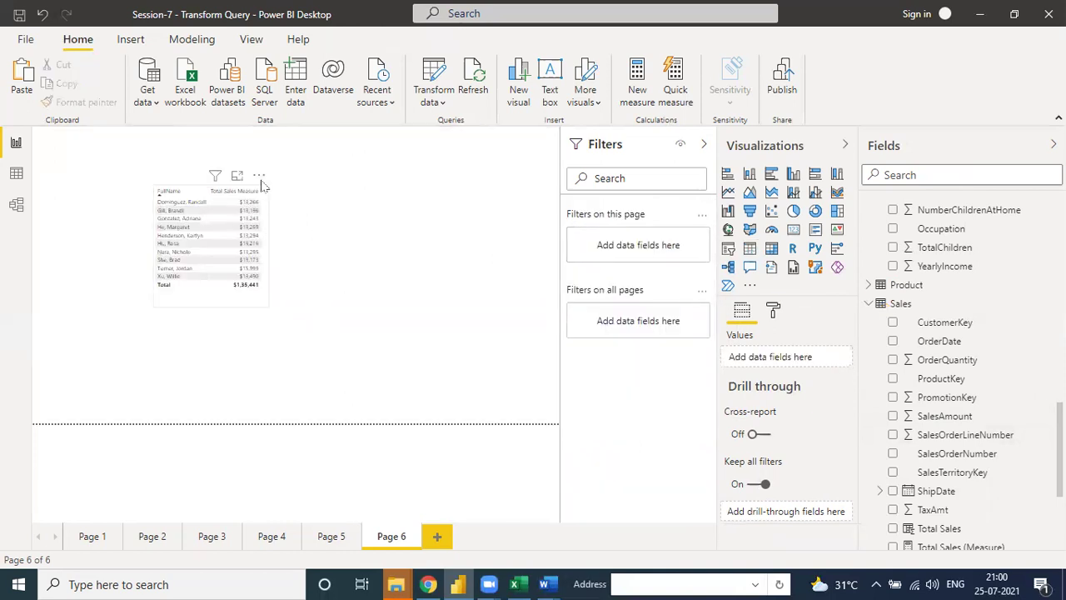
{"action": "left_click", "coordinate": [262, 185]}
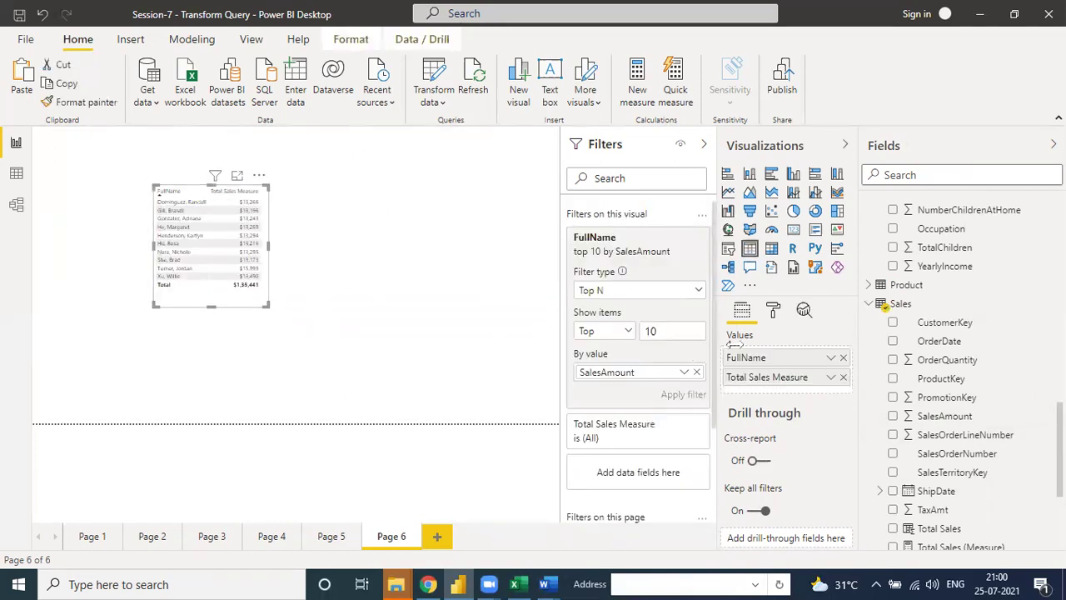
Step: Find the size settings in the table's formatting options and set the grid text size to 20 pt
{"action": "left_click", "coordinate": [773, 312]}
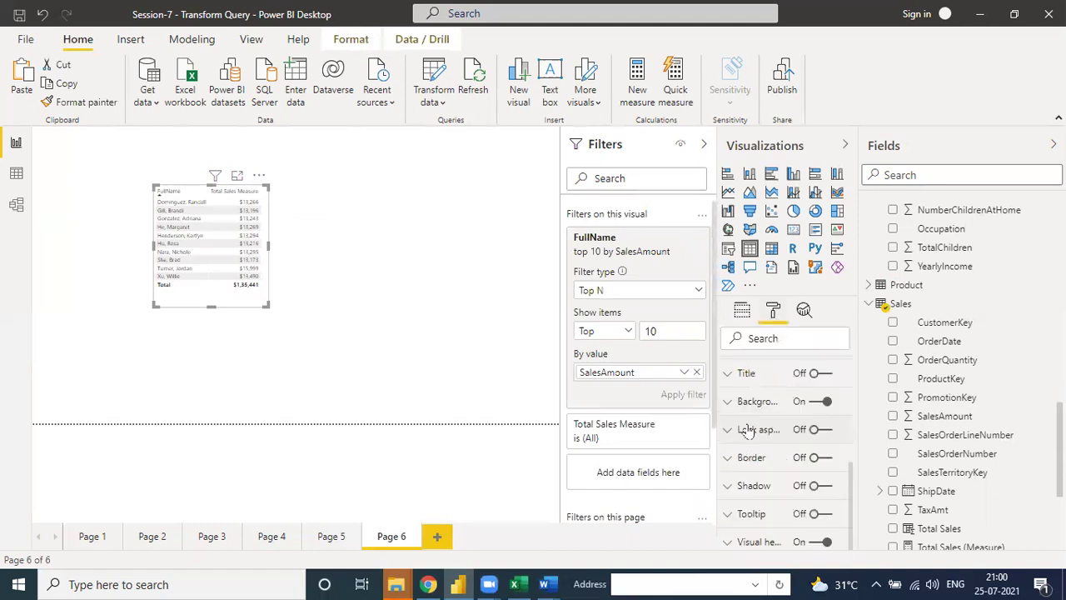
{"action": "left_click", "coordinate": [761, 339]}
{"action": "type", "text": "size"}
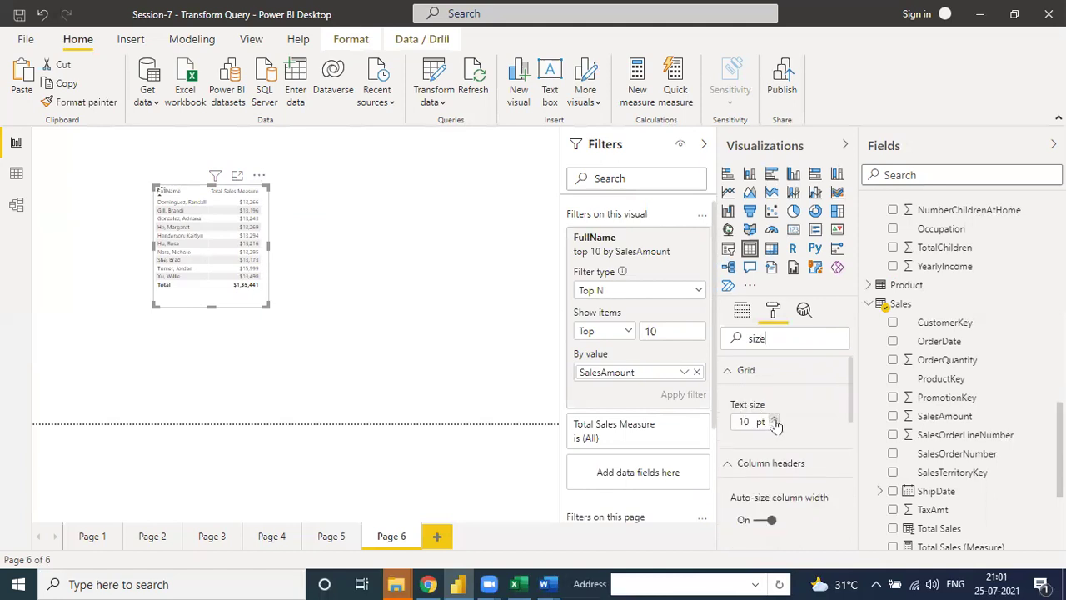
{"action": "left_click", "coordinate": [774, 419]}
{"action": "left_click", "coordinate": [774, 419]}
{"action": "left_click", "coordinate": [774, 419]}
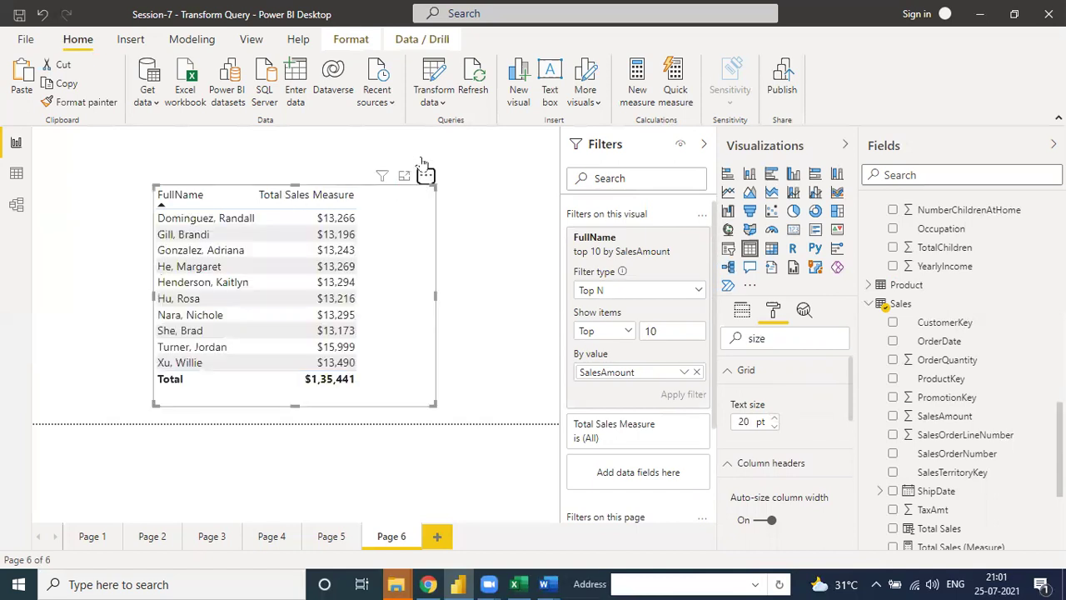
Step: Move the customer table to the upper-left corner of the page and resize it to fit its enlarged text
{"action": "left_click_drag", "start_coordinate": [422, 161], "coordinate": [424, 147]}
{"action": "left_click_drag", "start_coordinate": [432, 370], "coordinate": [439, 404]}
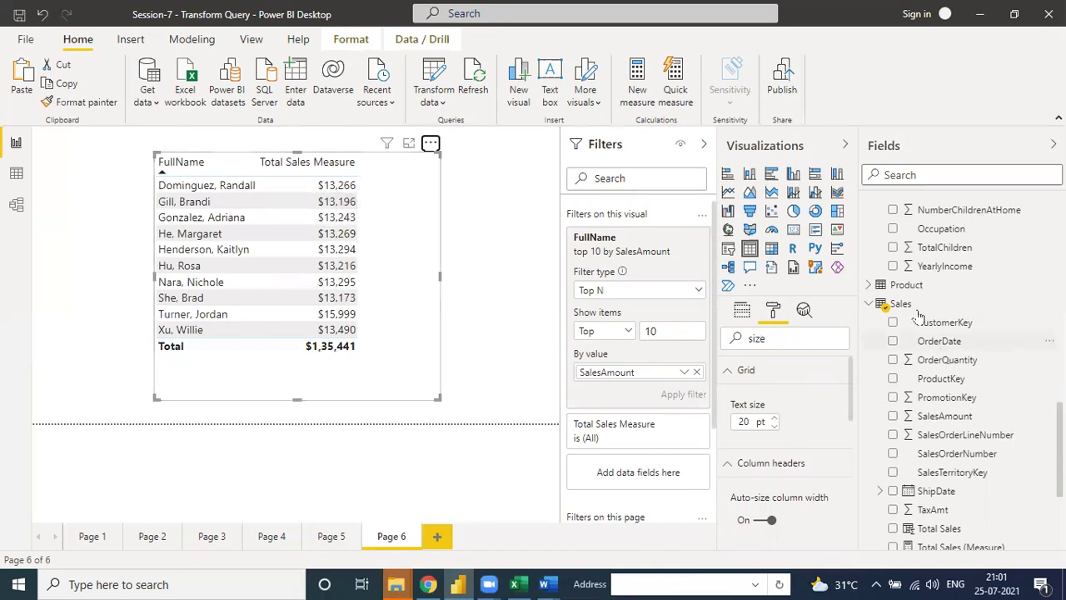
{"action": "left_click", "coordinate": [868, 285]}
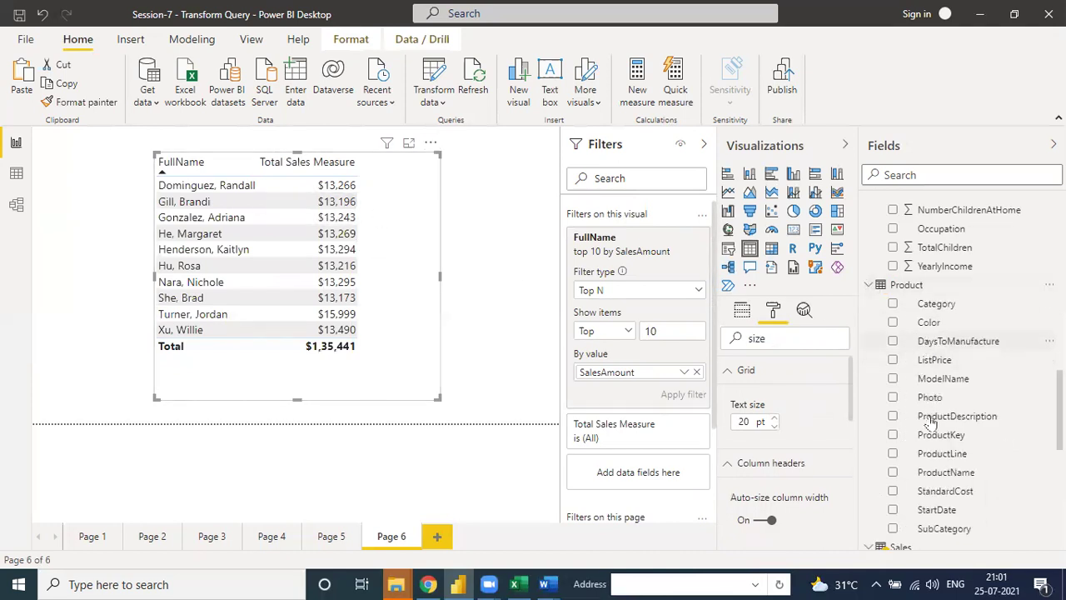
{"action": "scroll", "coordinate": [941, 408], "scroll_direction": "down", "scroll_amount": 10}
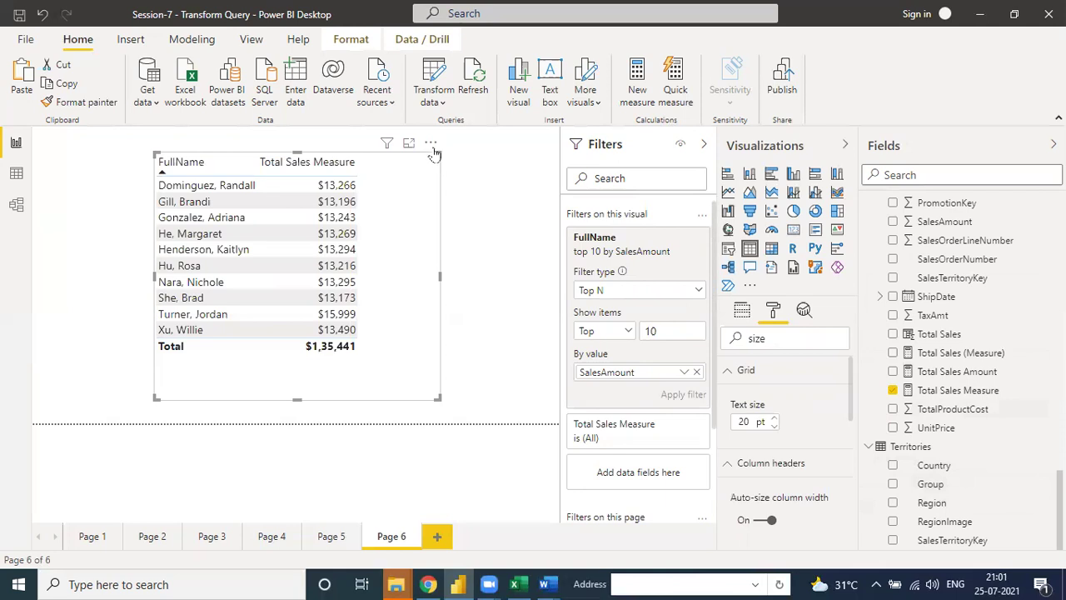
{"action": "left_click_drag", "start_coordinate": [406, 148], "coordinate": [322, 144]}
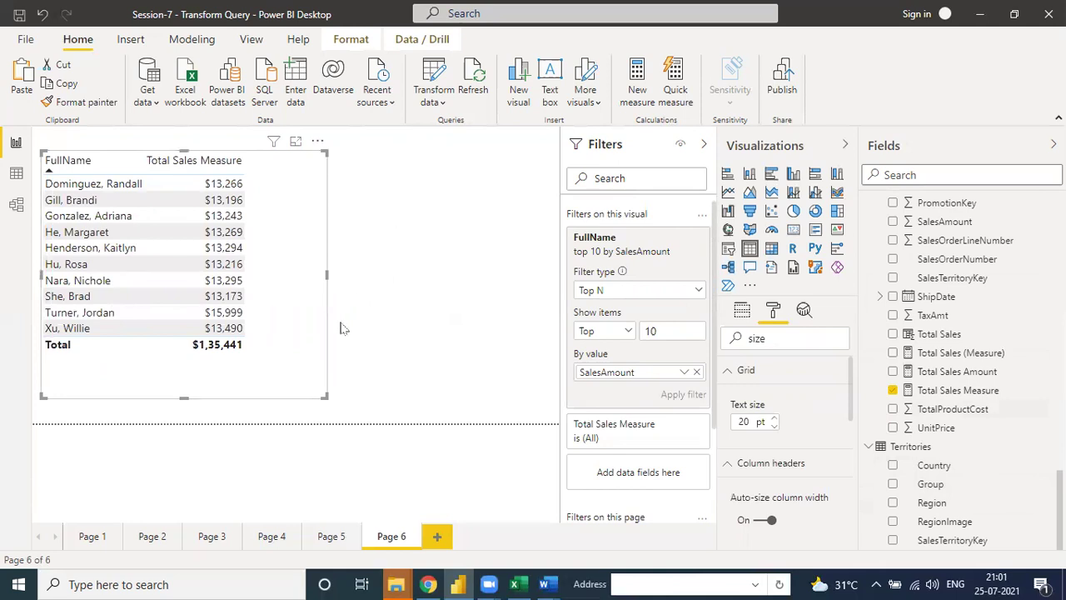
{"action": "left_click_drag", "start_coordinate": [327, 398], "coordinate": [274, 372]}
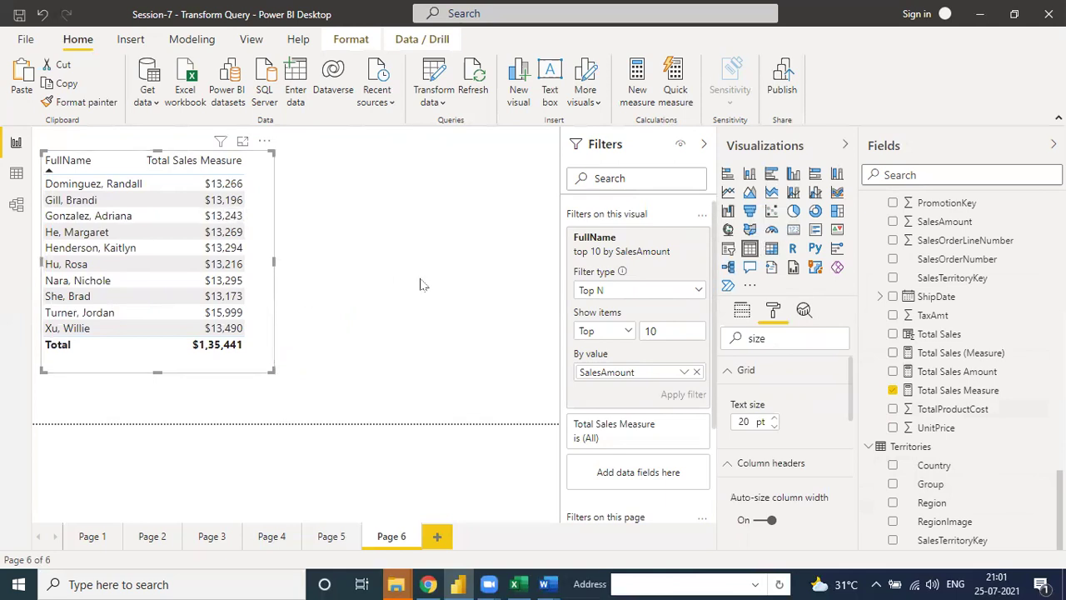
Step: Go to Page 5 and review the Sales & Budget Dashboard 2016 together with its Year page filter
{"action": "left_click", "coordinate": [331, 537]}
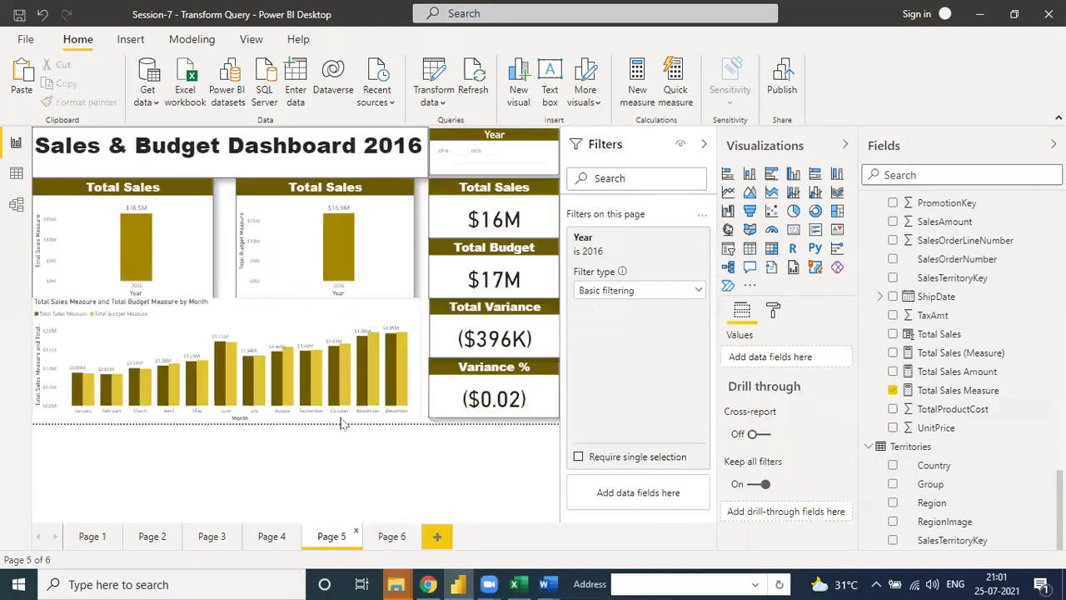
{"action": "left_click", "coordinate": [704, 146]}
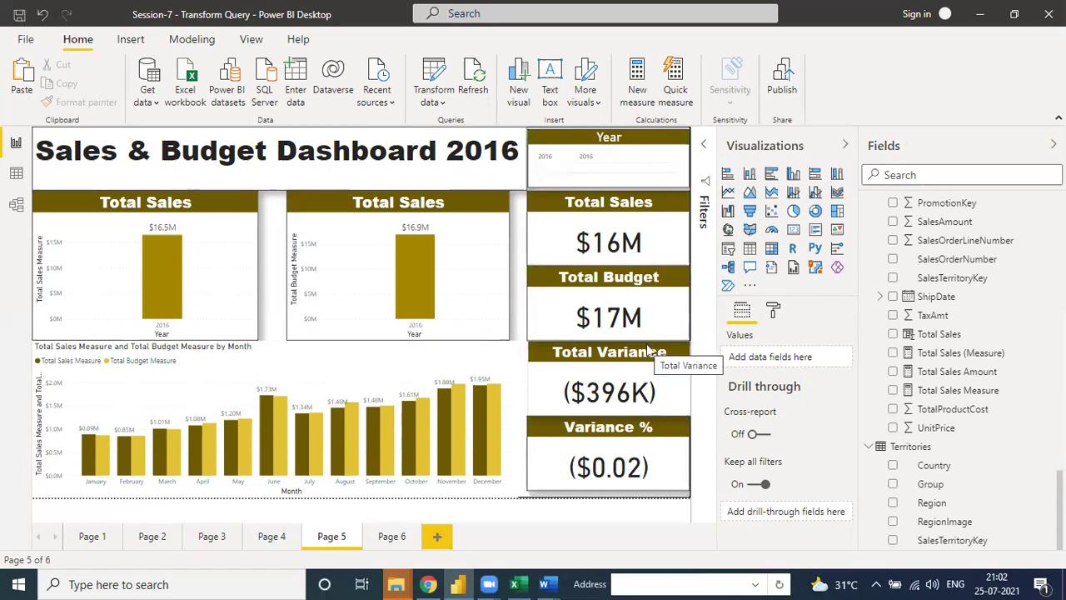
{"action": "left_click", "coordinate": [703, 149]}
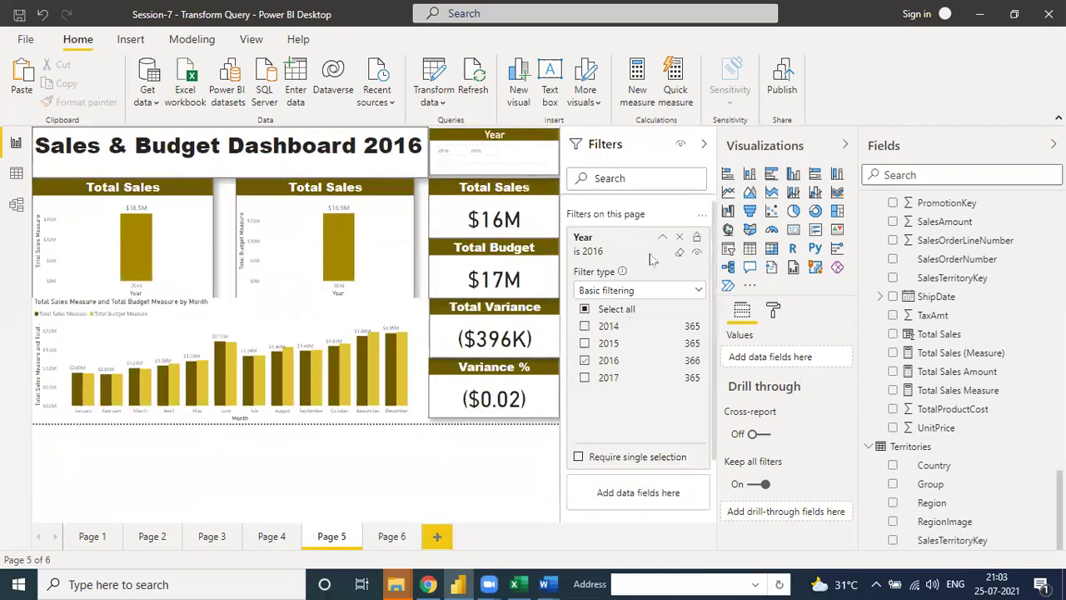
{"action": "left_click", "coordinate": [703, 148]}
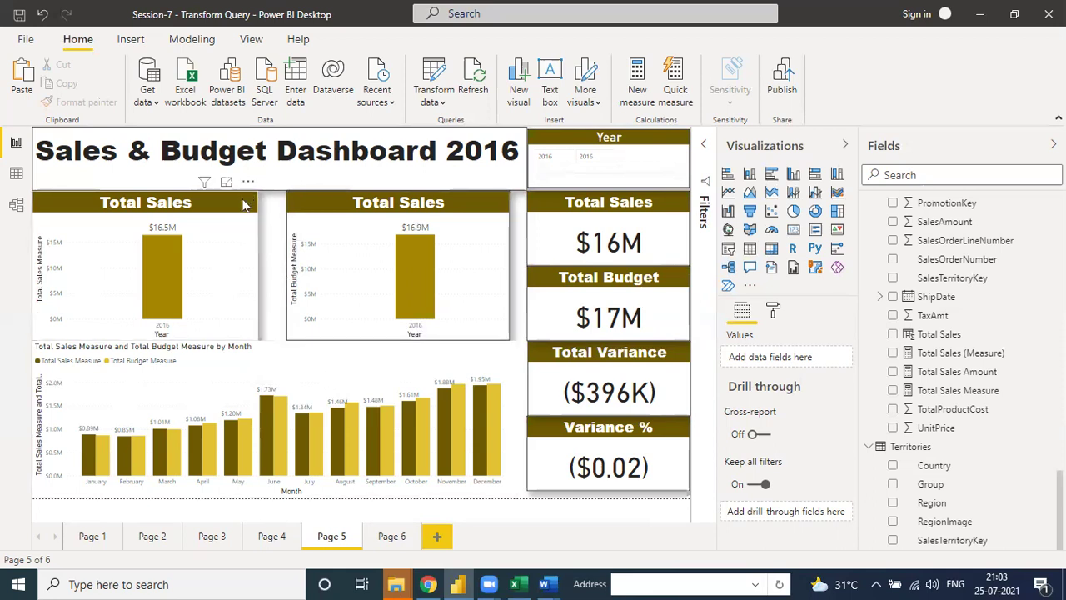
Step: Drill the monthly sales and budget chart up to quarters, then return it to the month level
{"action": "left_click", "coordinate": [210, 244]}
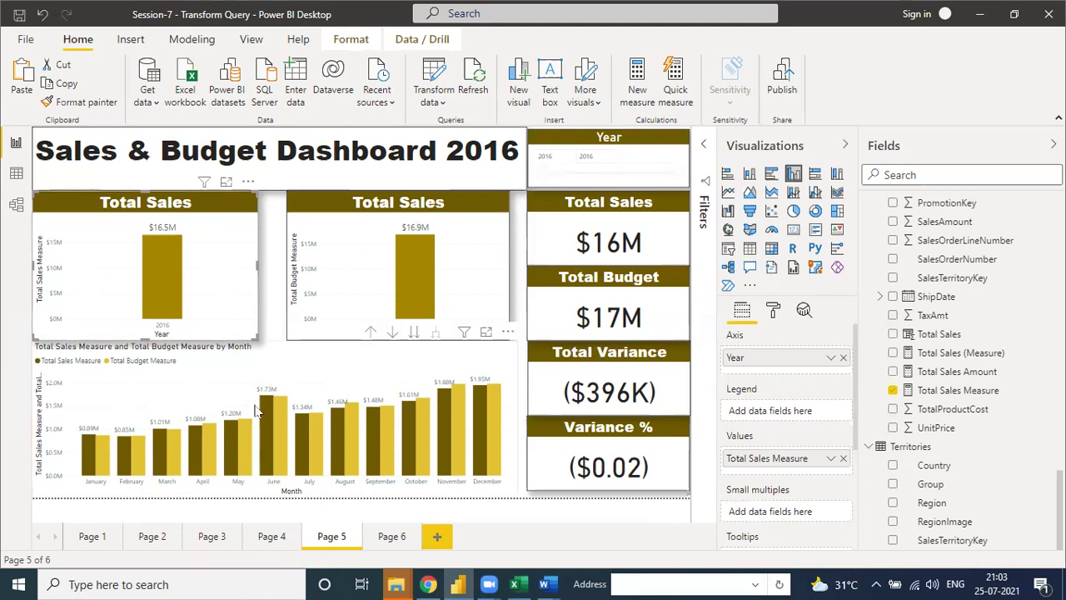
{"action": "left_click", "coordinate": [338, 375]}
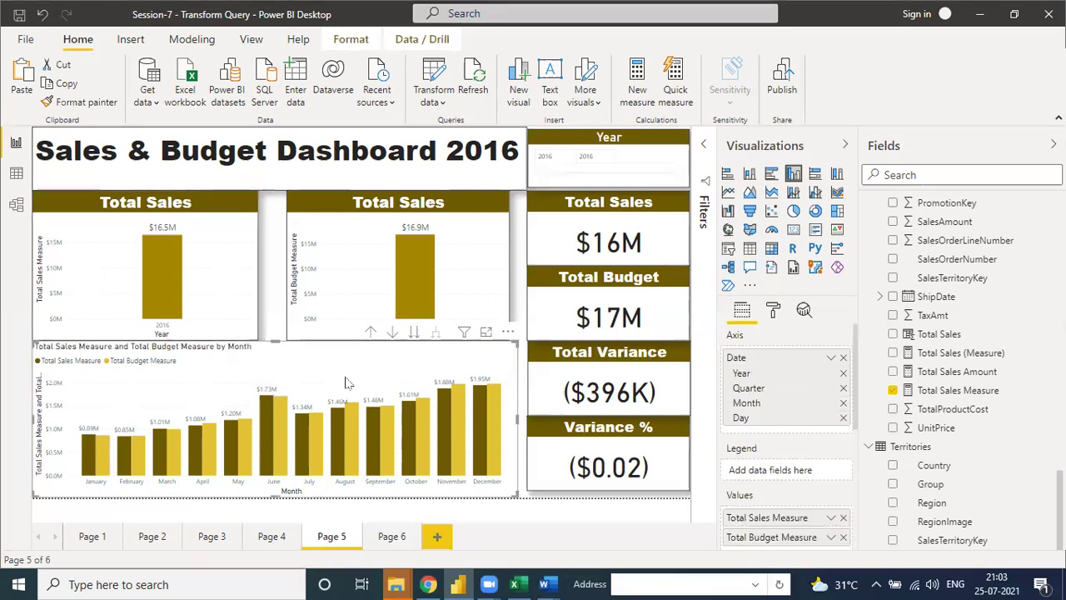
{"action": "left_click", "coordinate": [371, 331]}
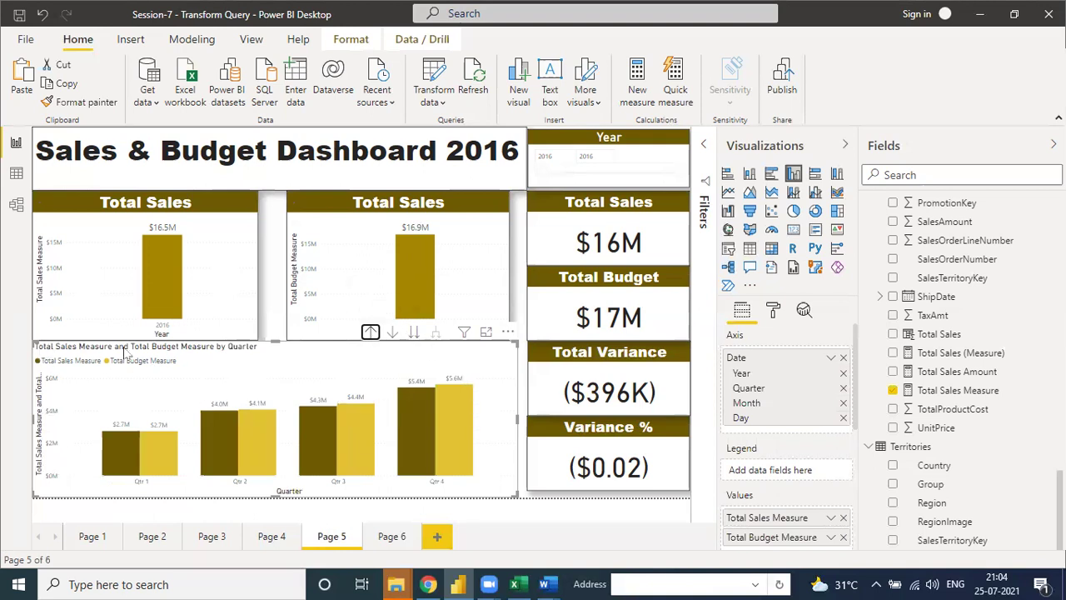
{"action": "left_click", "coordinate": [414, 331]}
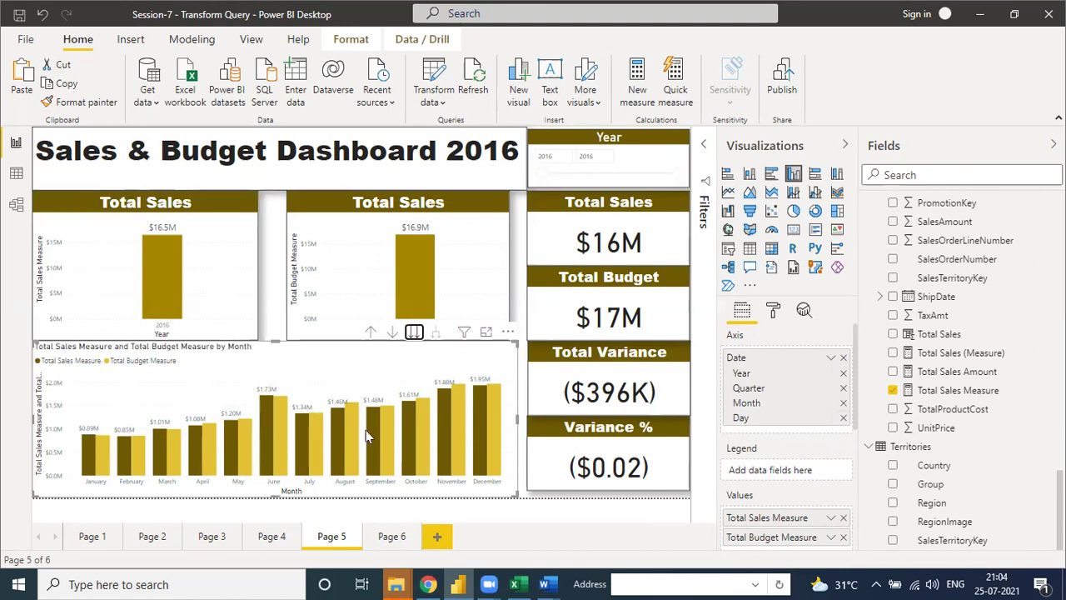
Step: Switch to Gmail in Chrome, search the mailbox by the contact's e-mail address, and look through the messages for a KPI presentation
{"action": "left_click", "coordinate": [429, 583]}
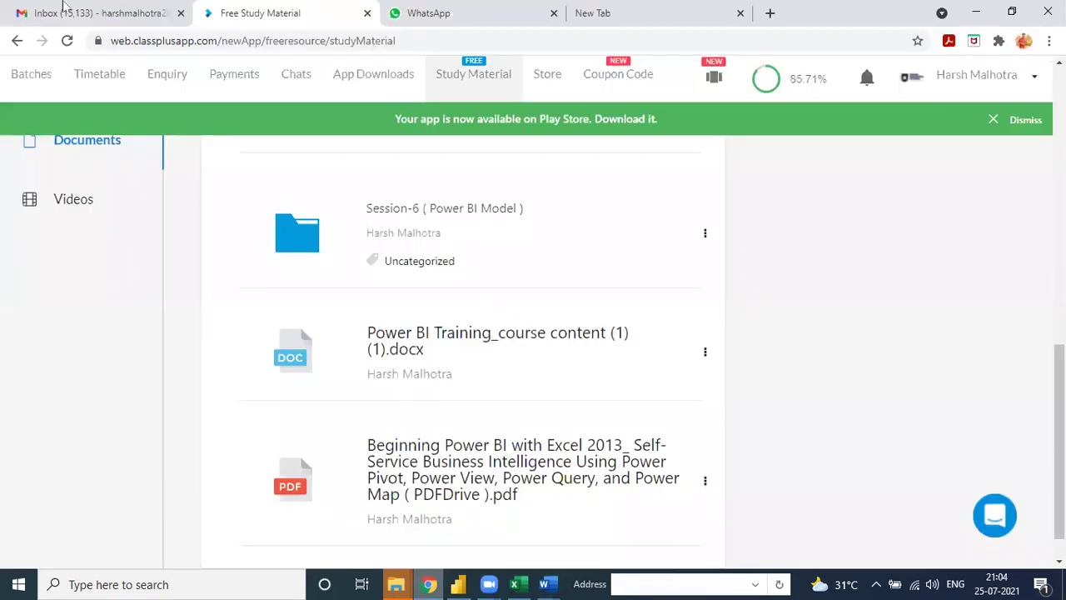
{"action": "left_click", "coordinate": [100, 12]}
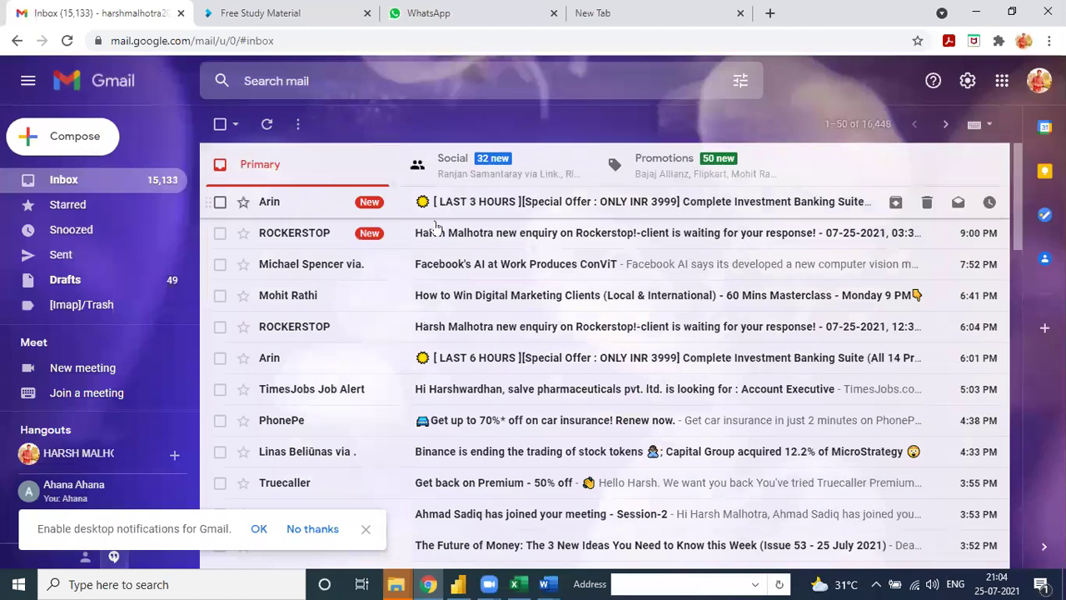
{"action": "left_click", "coordinate": [266, 123]}
{"action": "left_click", "coordinate": [275, 88]}
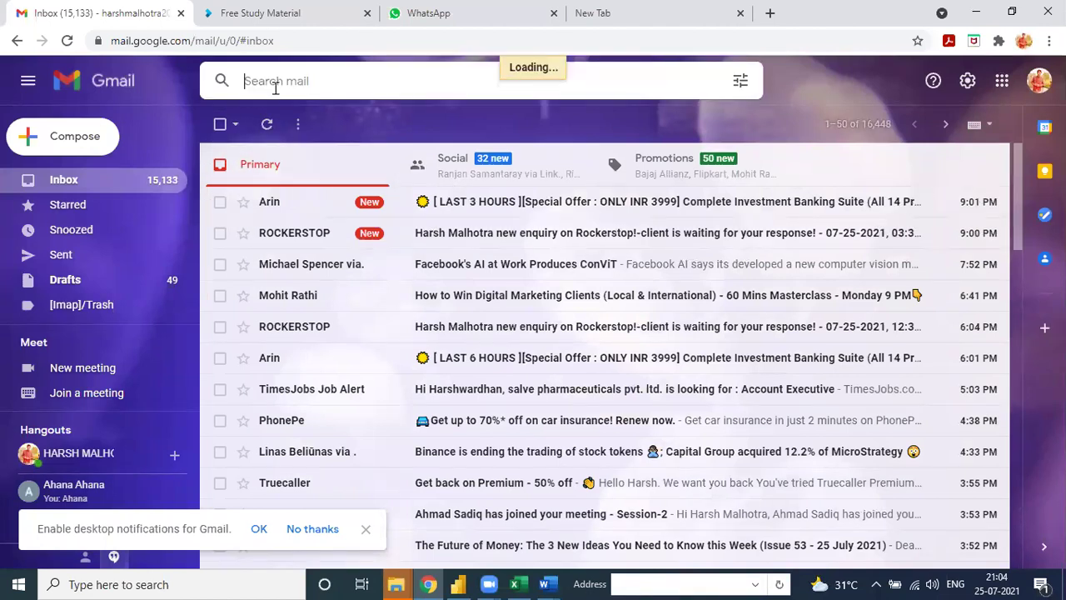
{"action": "type", "text": "har"}
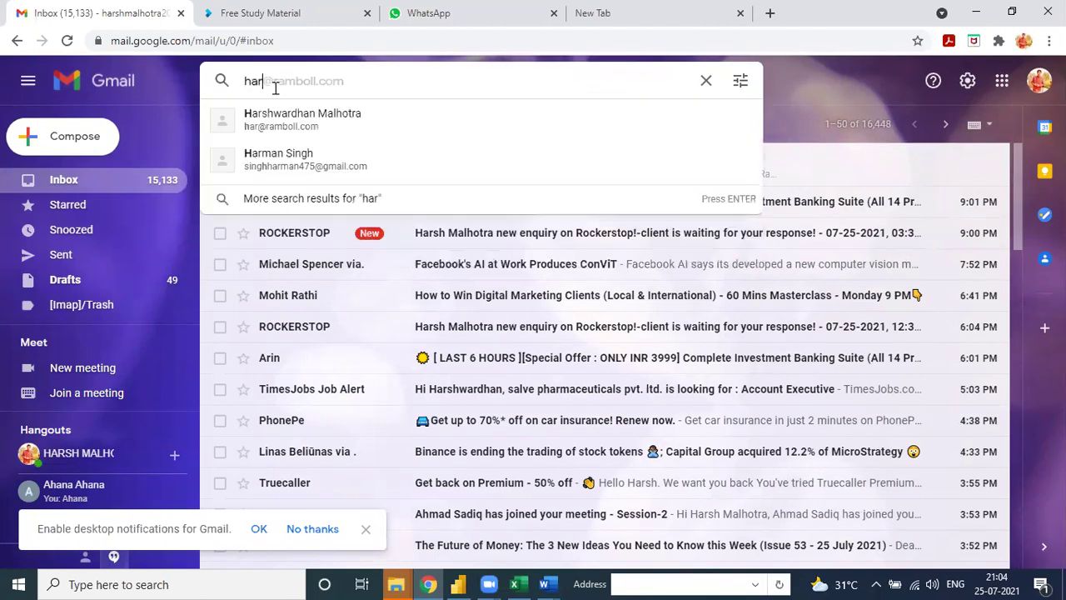
{"action": "left_click", "coordinate": [284, 118]}
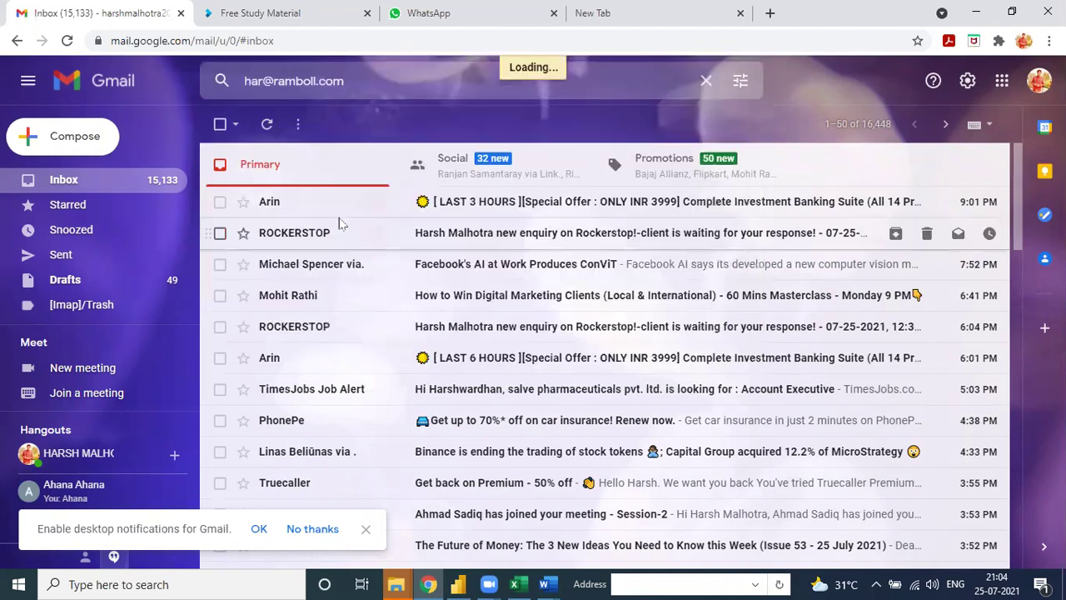
{"action": "scroll", "coordinate": [423, 346], "scroll_direction": "down", "scroll_amount": 8}
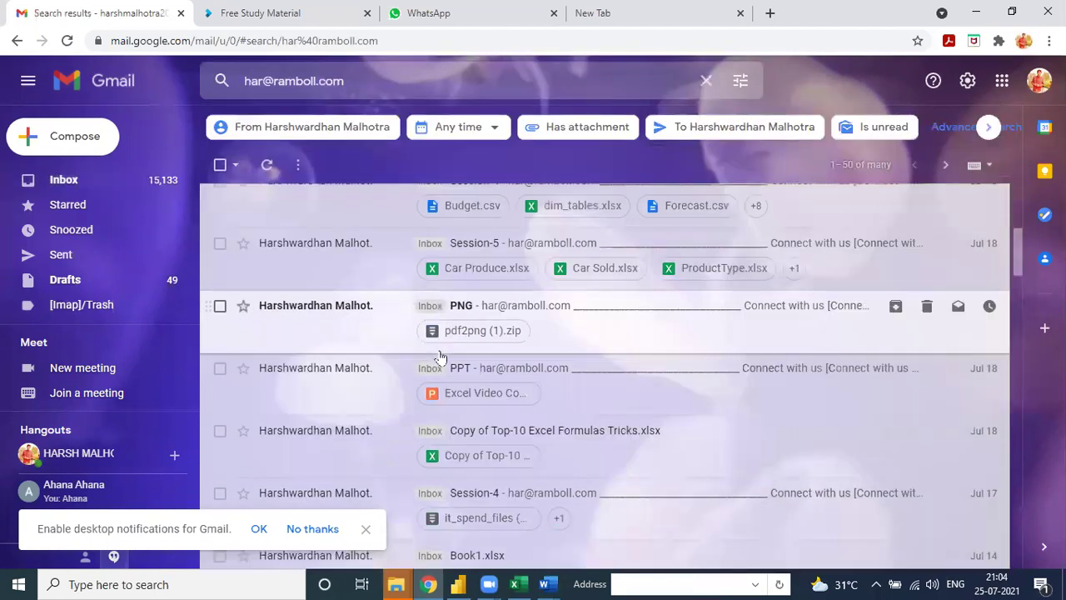
{"action": "scroll", "coordinate": [543, 337], "scroll_direction": "down", "scroll_amount": 5}
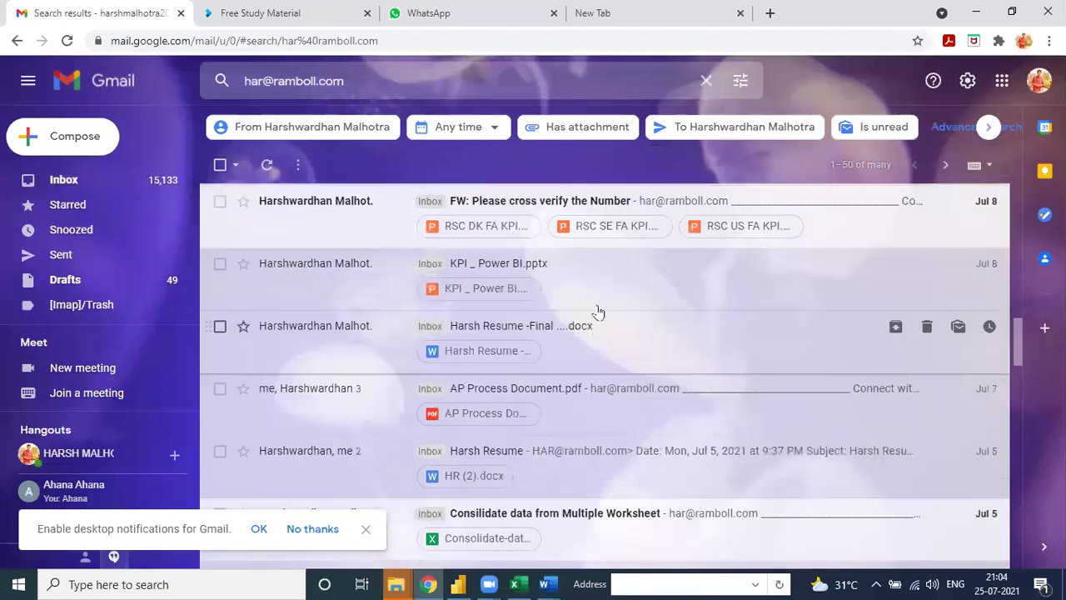
Step: Download the RSC DK FA KPI.pptx attachment from the "FW: Please cross verify the Number" e-mail and open it for editing in PowerPoint
{"action": "left_click", "coordinate": [369, 226]}
{"action": "scroll", "coordinate": [428, 333], "scroll_direction": "down", "scroll_amount": 5}
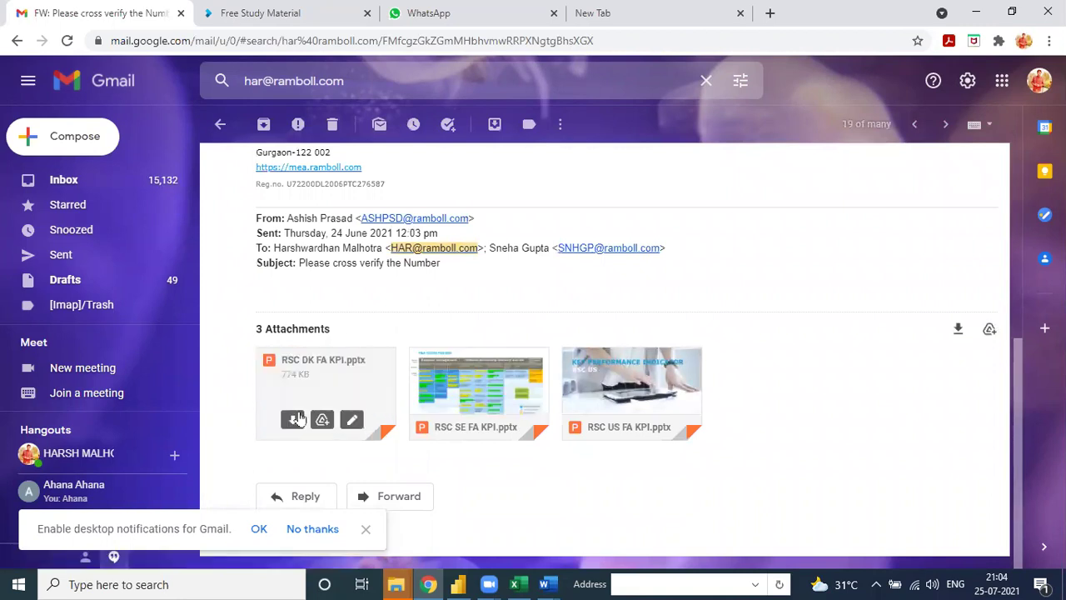
{"action": "left_click", "coordinate": [293, 420]}
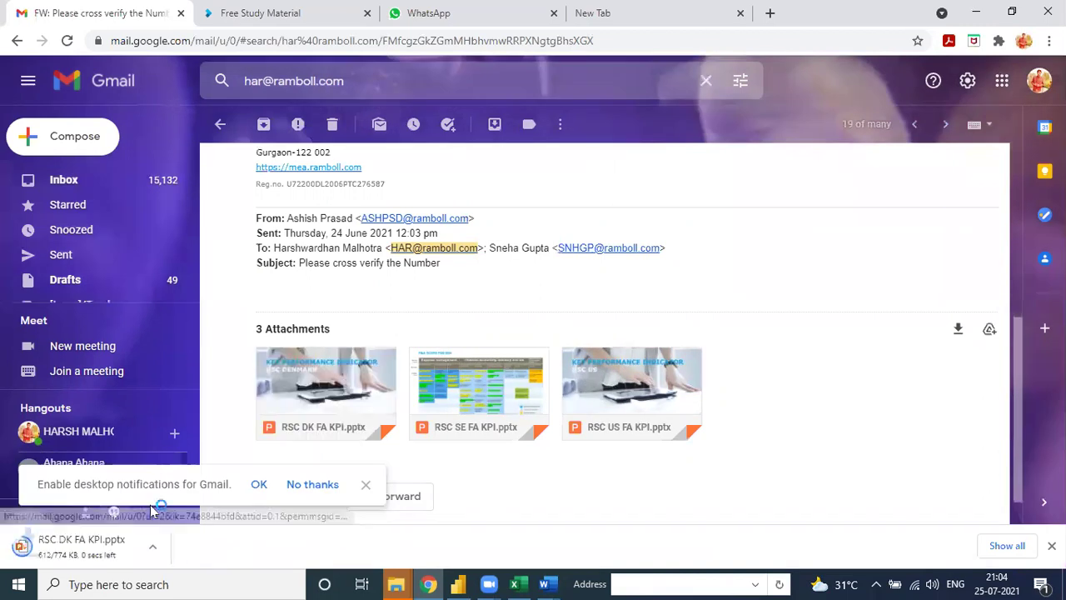
{"action": "left_click", "coordinate": [108, 554]}
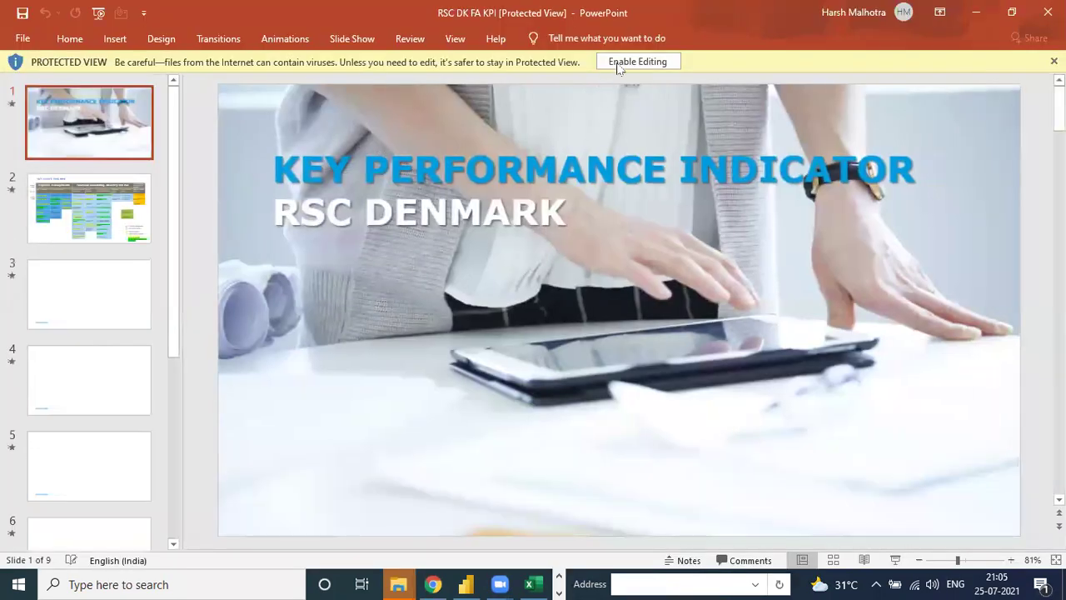
{"action": "left_click", "coordinate": [618, 63]}
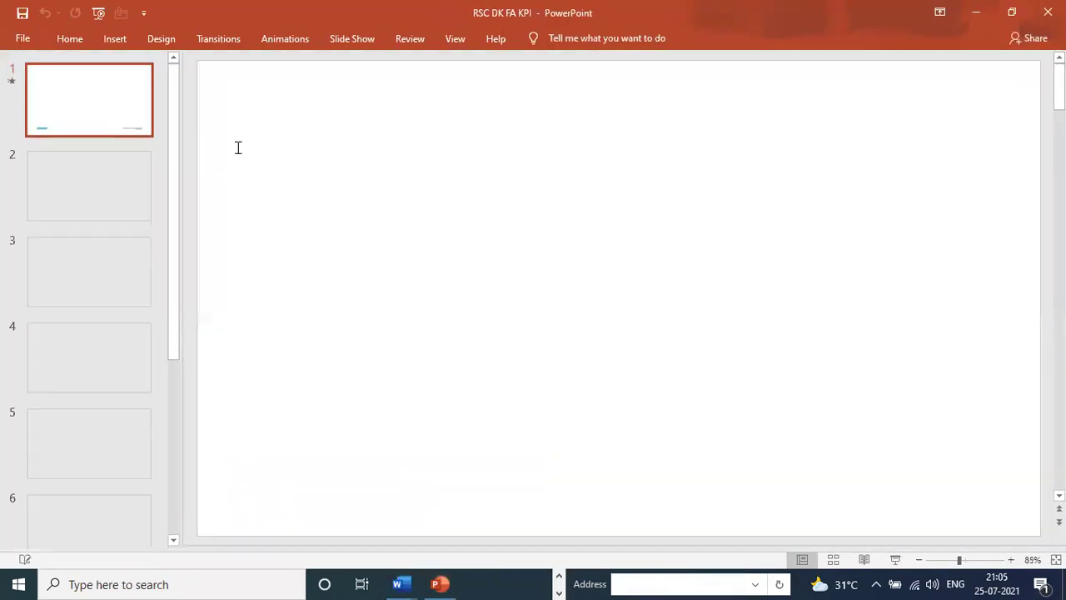
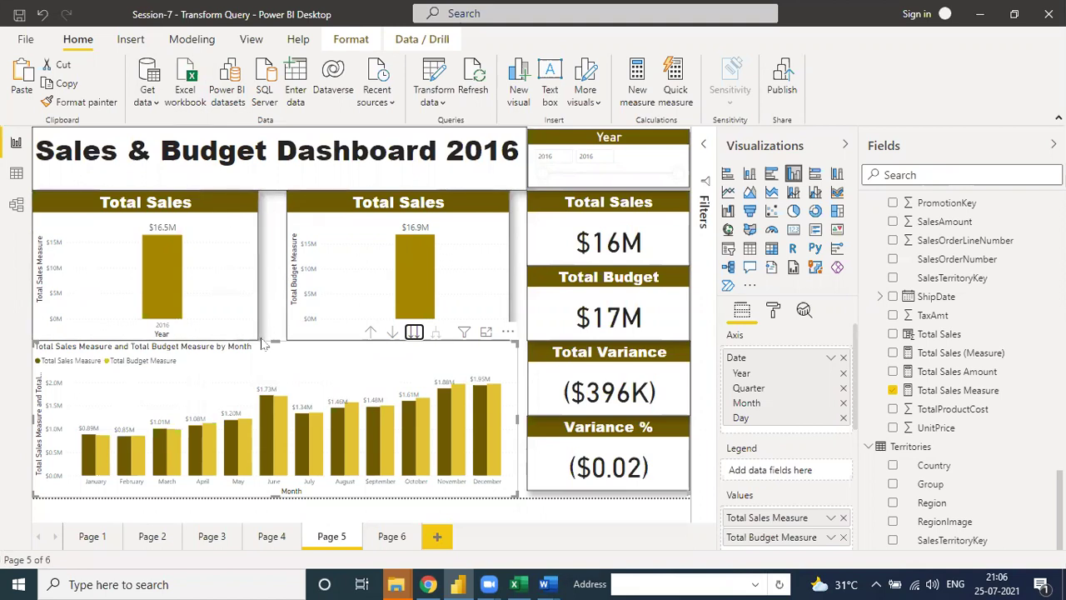
Step: Back in Power BI, view the sales and budget comparison chart by quarter and restore its monthly view
{"action": "left_click", "coordinate": [371, 333]}
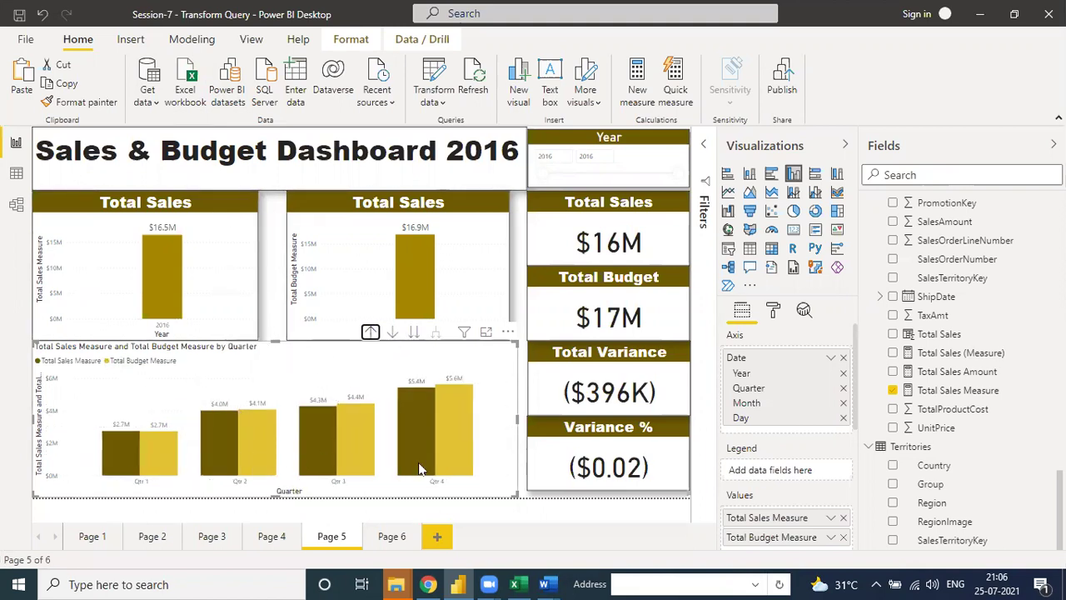
{"action": "left_click", "coordinate": [414, 333]}
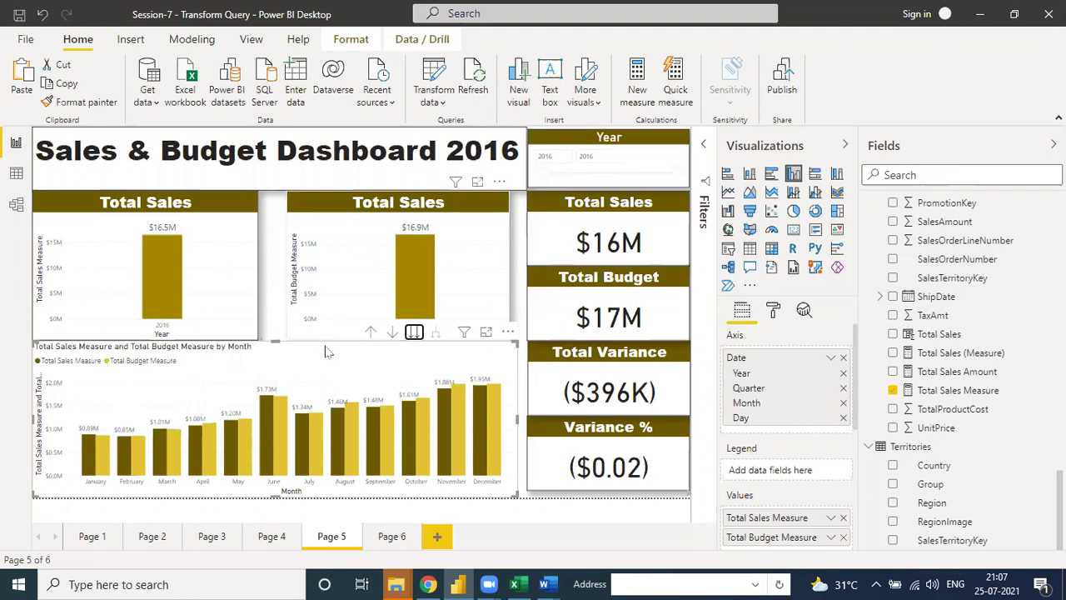
Step: Deselect the monthly chart, switch to the Classplus site in Chrome, and open its paid payment records
{"action": "left_click", "coordinate": [275, 270]}
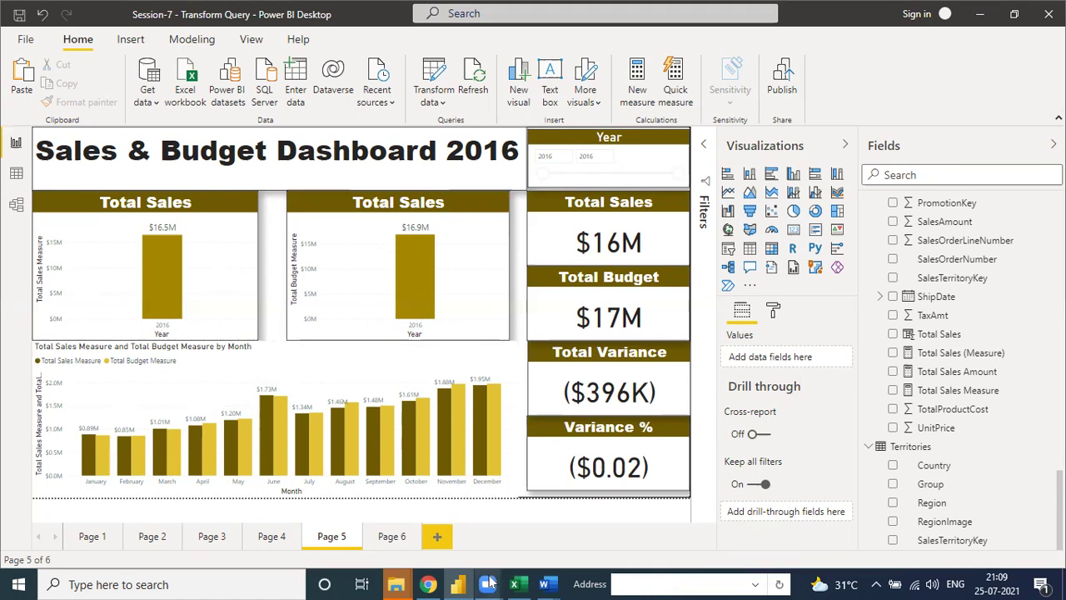
{"action": "mouse_move", "coordinate": [489, 583]}
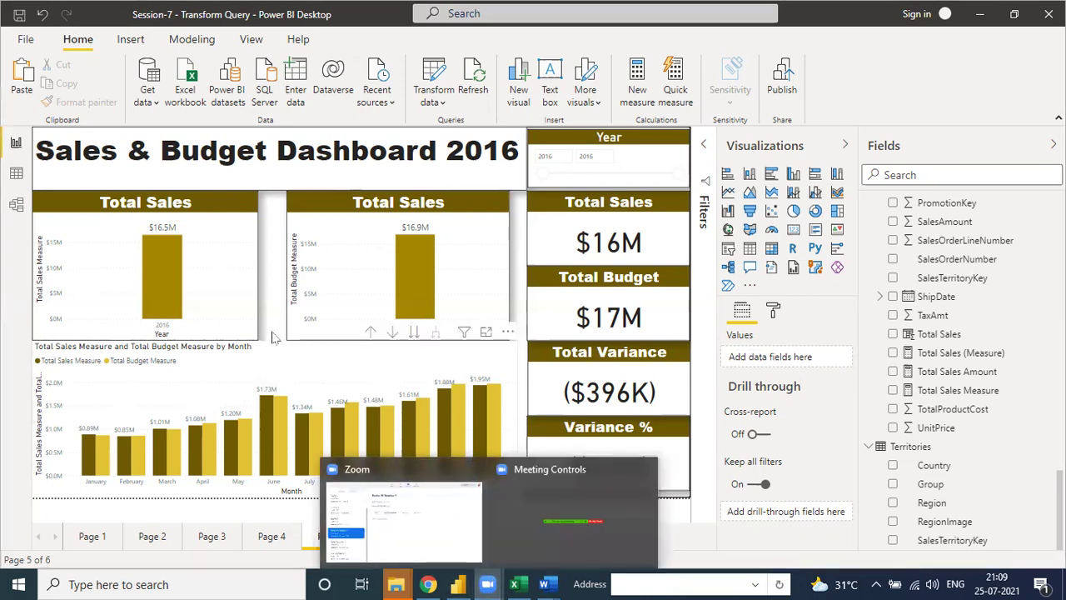
{"action": "left_click", "coordinate": [428, 584]}
{"action": "left_click", "coordinate": [277, 15]}
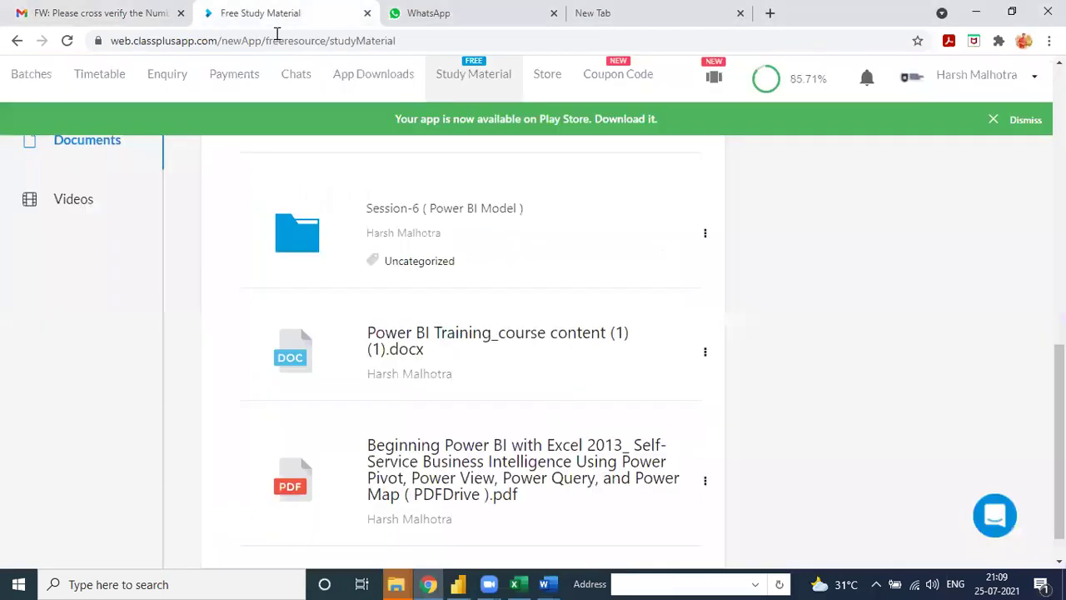
{"action": "scroll", "coordinate": [352, 139], "scroll_direction": "up", "scroll_amount": 10}
{"action": "left_click", "coordinate": [235, 75]}
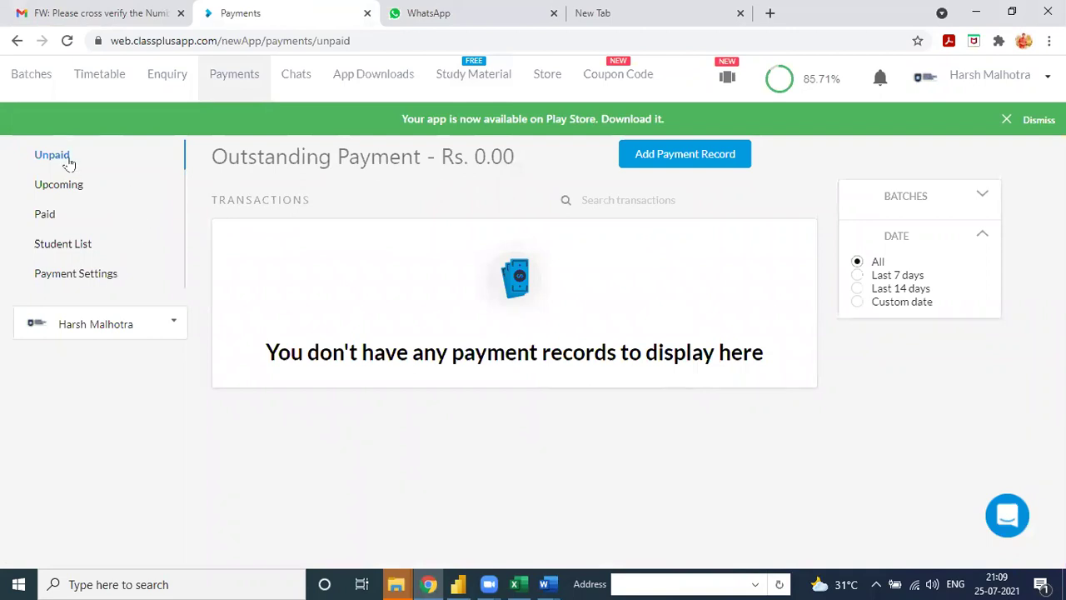
{"action": "left_click", "coordinate": [47, 214]}
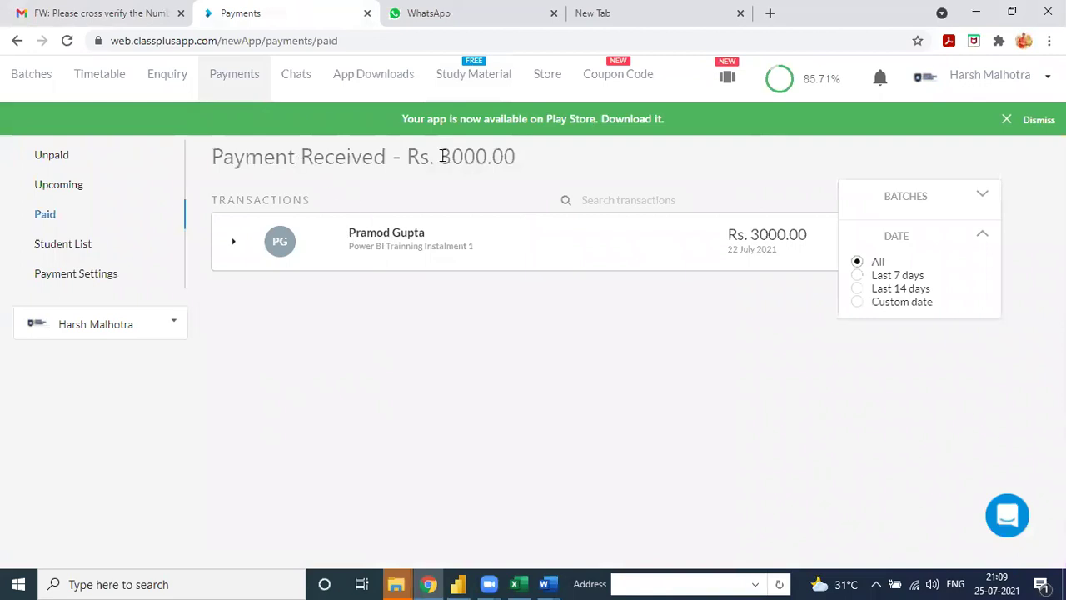
Step: Review the payment received total on the paid page and check the upcoming and unpaid payment records
{"action": "left_click_drag", "start_coordinate": [439, 157], "coordinate": [536, 166]}
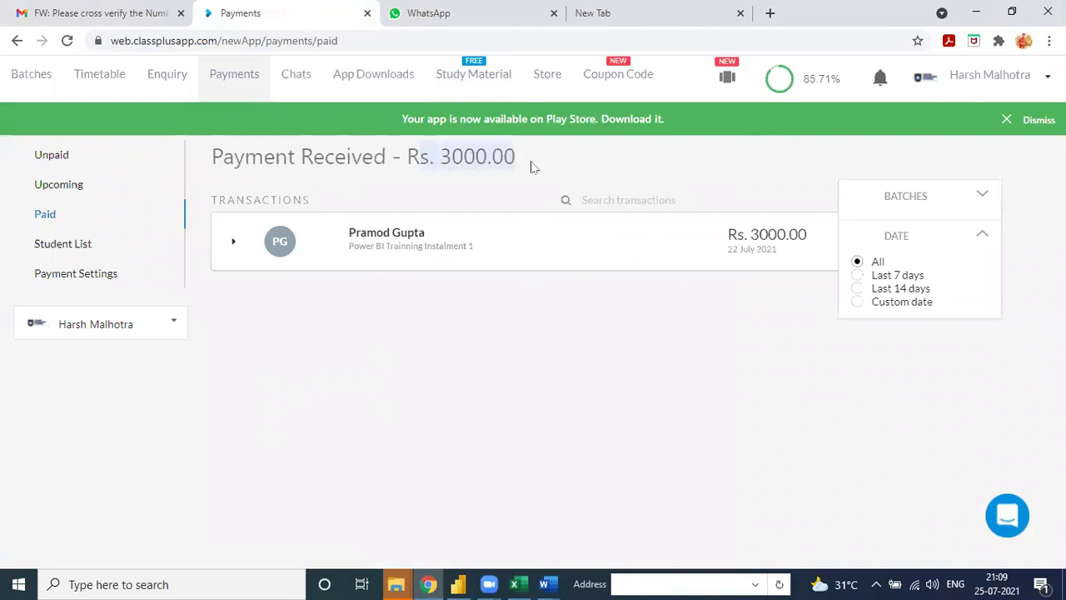
{"action": "left_click", "coordinate": [74, 185]}
{"action": "left_click", "coordinate": [60, 155]}
{"action": "left_click", "coordinate": [55, 215]}
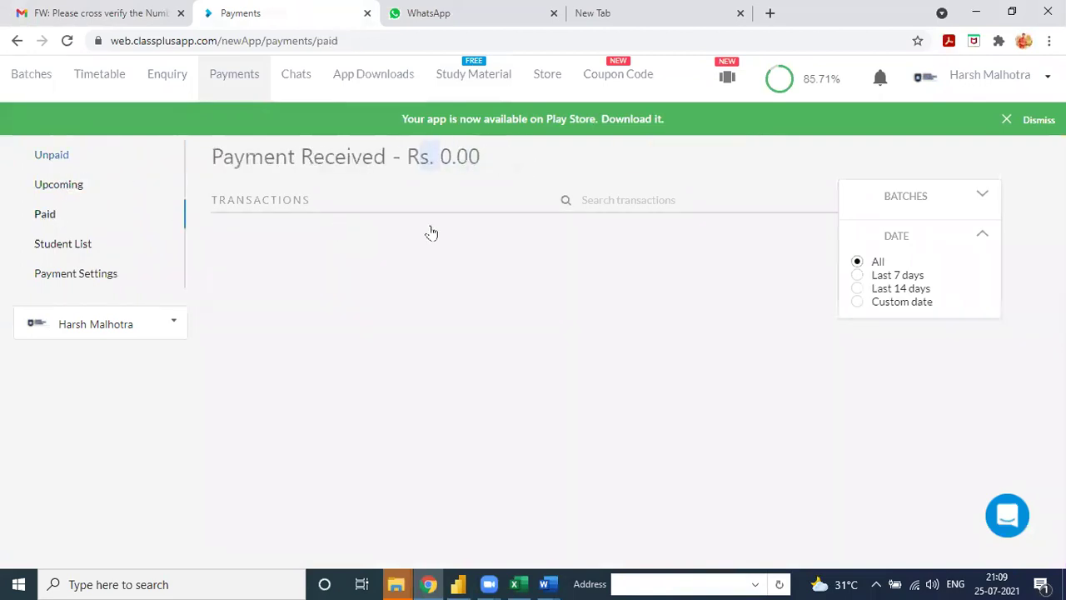
{"action": "left_click_drag", "start_coordinate": [427, 156], "coordinate": [508, 159]}
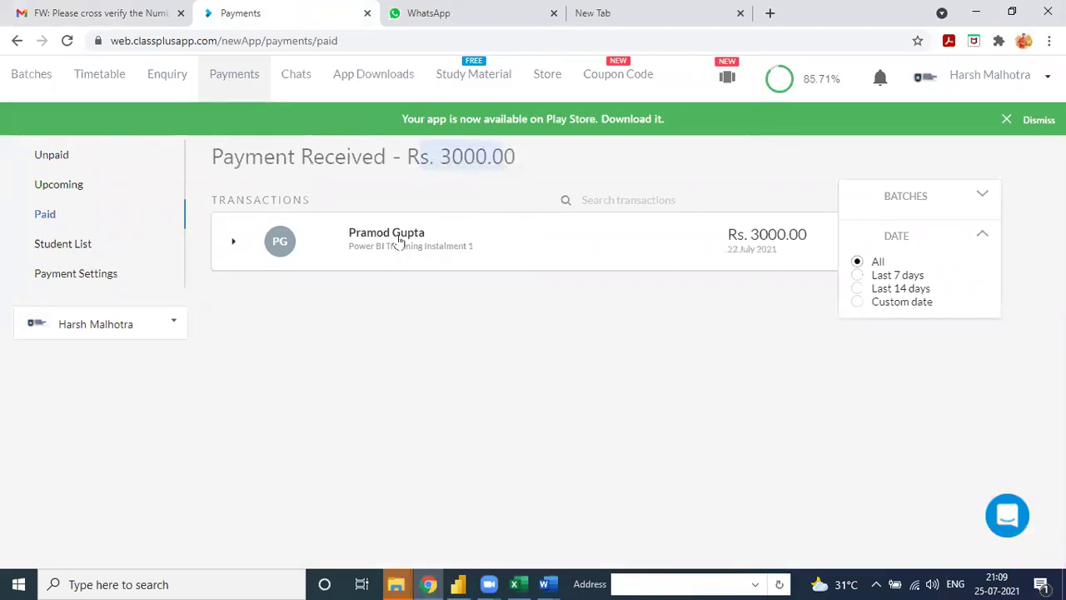
{"action": "left_click", "coordinate": [71, 187]}
{"action": "left_click", "coordinate": [61, 158]}
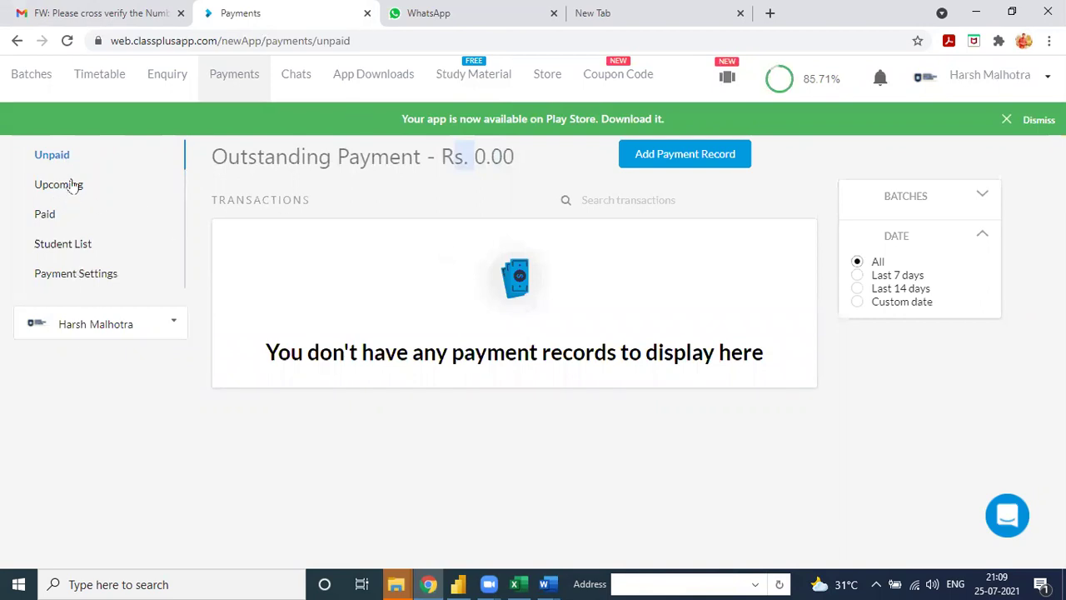
Step: View the Classplus timetable and the list of Power BI training batches
{"action": "left_click", "coordinate": [103, 92]}
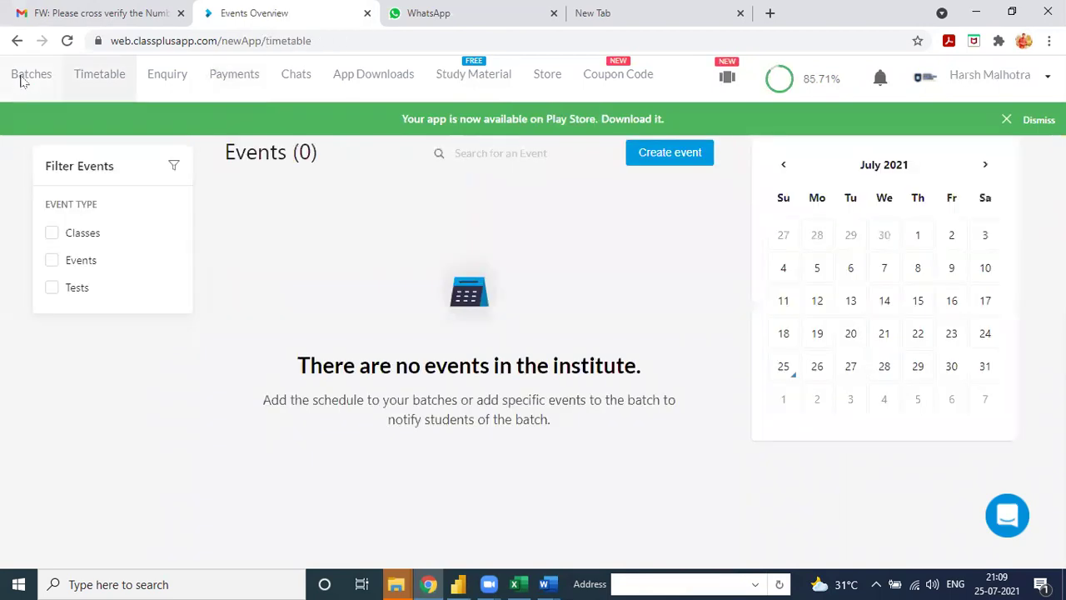
{"action": "left_click", "coordinate": [25, 84]}
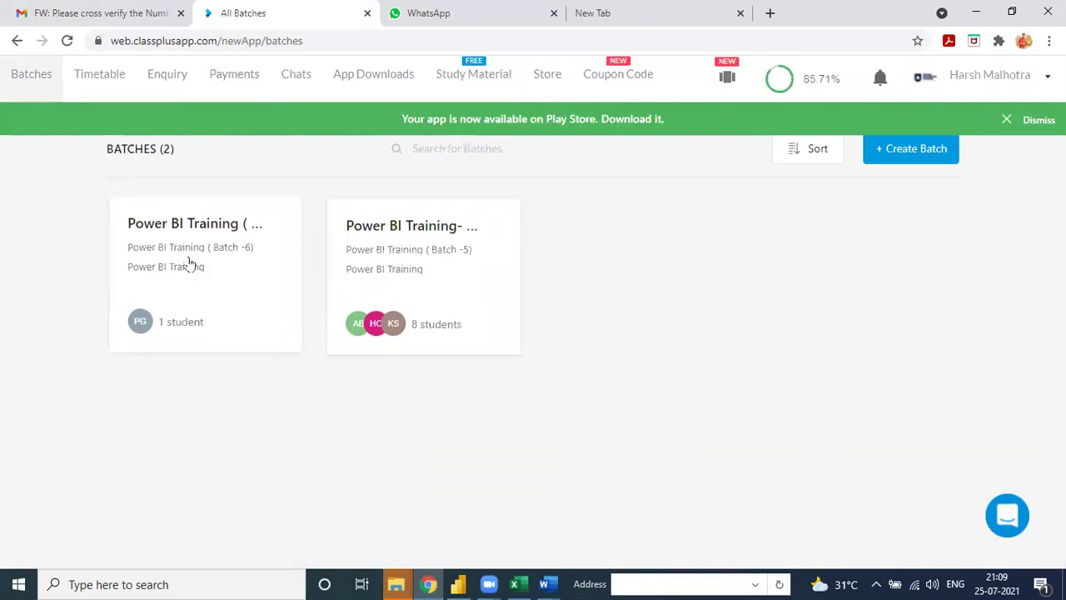
Step: Look through the Power BI Model session folders in the Classplus study material and switch back to Power BI
{"action": "left_click", "coordinate": [483, 75]}
{"action": "scroll", "coordinate": [435, 339], "scroll_direction": "down", "scroll_amount": 9}
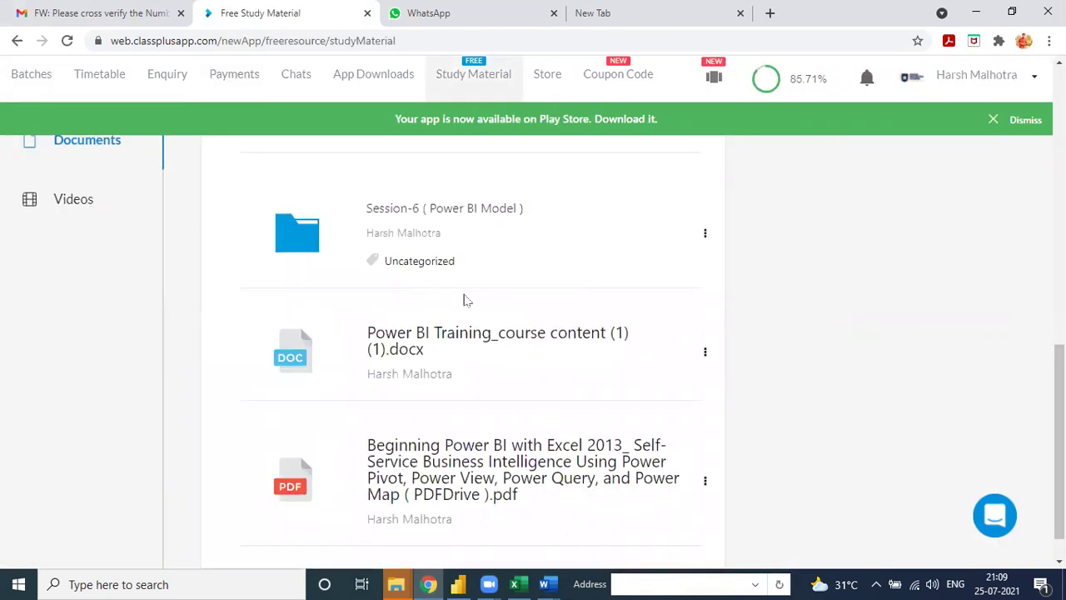
{"action": "scroll", "coordinate": [408, 258], "scroll_direction": "up", "scroll_amount": 4}
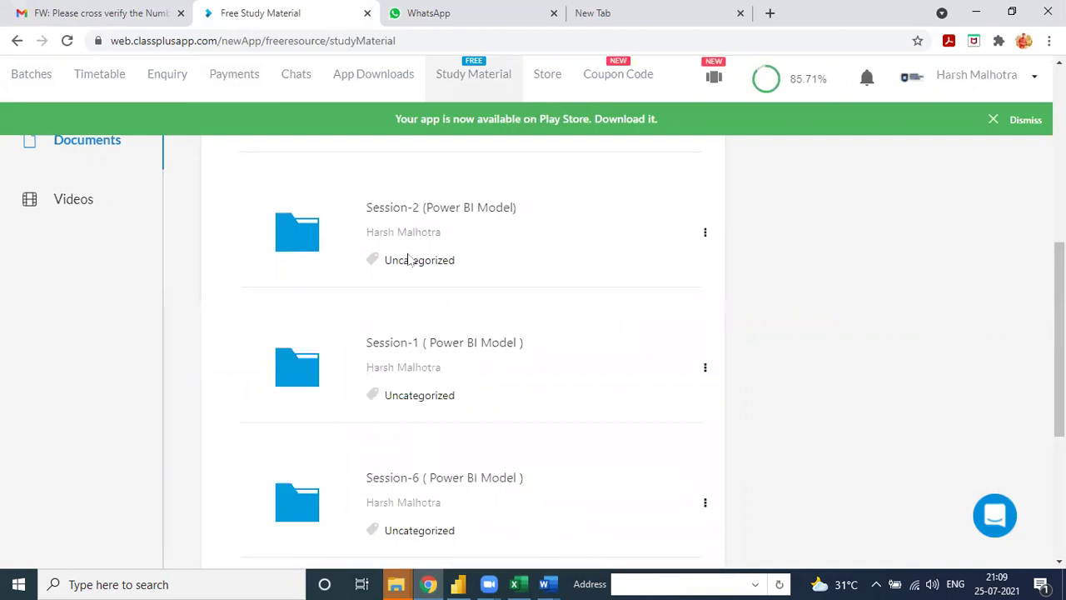
{"action": "scroll", "coordinate": [424, 208], "scroll_direction": "up", "scroll_amount": 4}
{"action": "scroll", "coordinate": [488, 258], "scroll_direction": "down", "scroll_amount": 4}
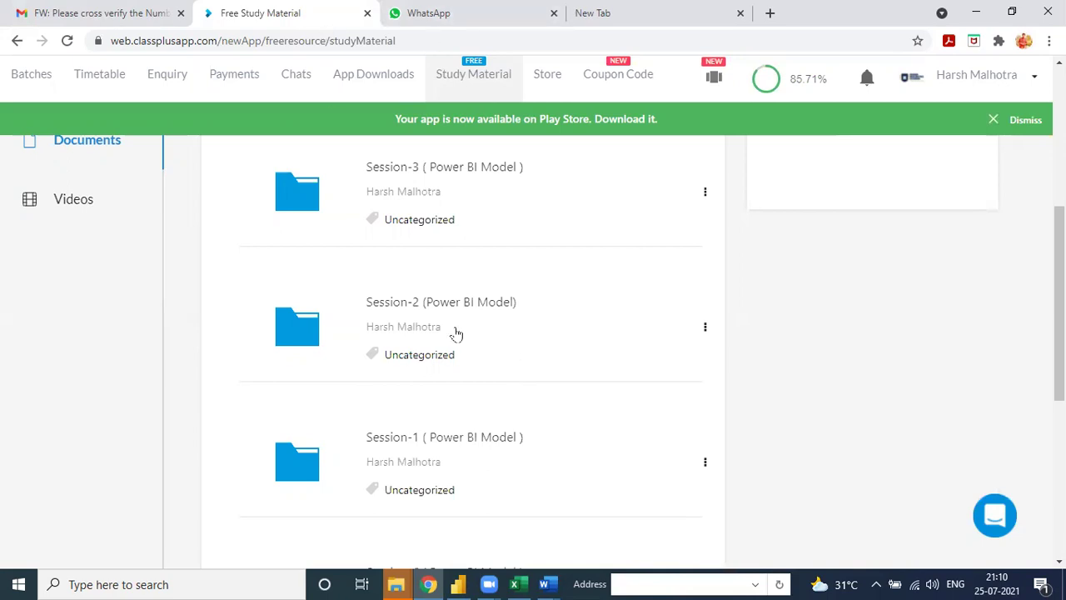
{"action": "left_click", "coordinate": [460, 584]}
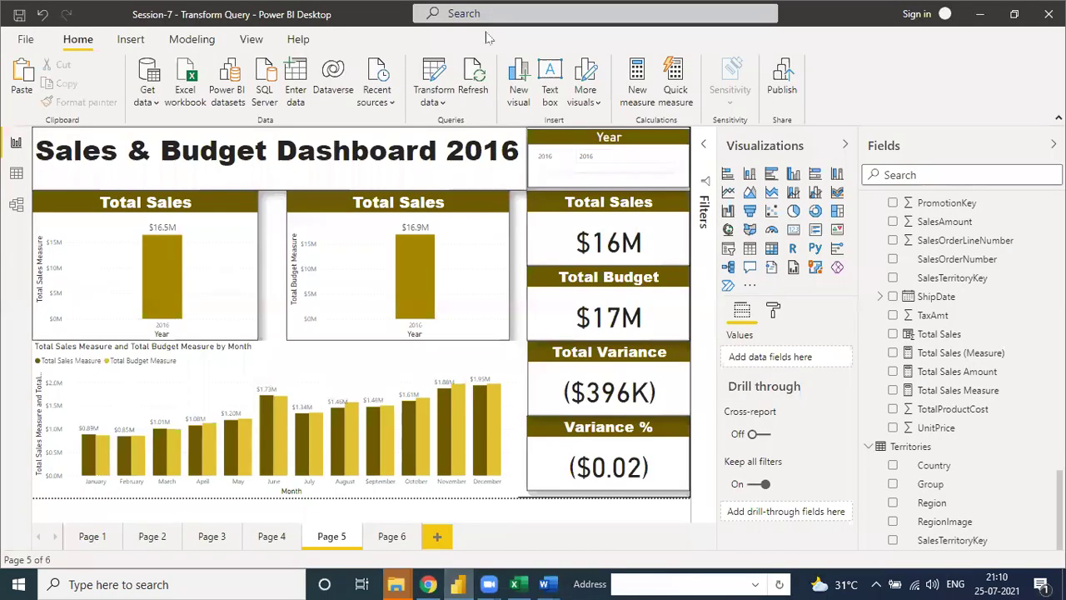